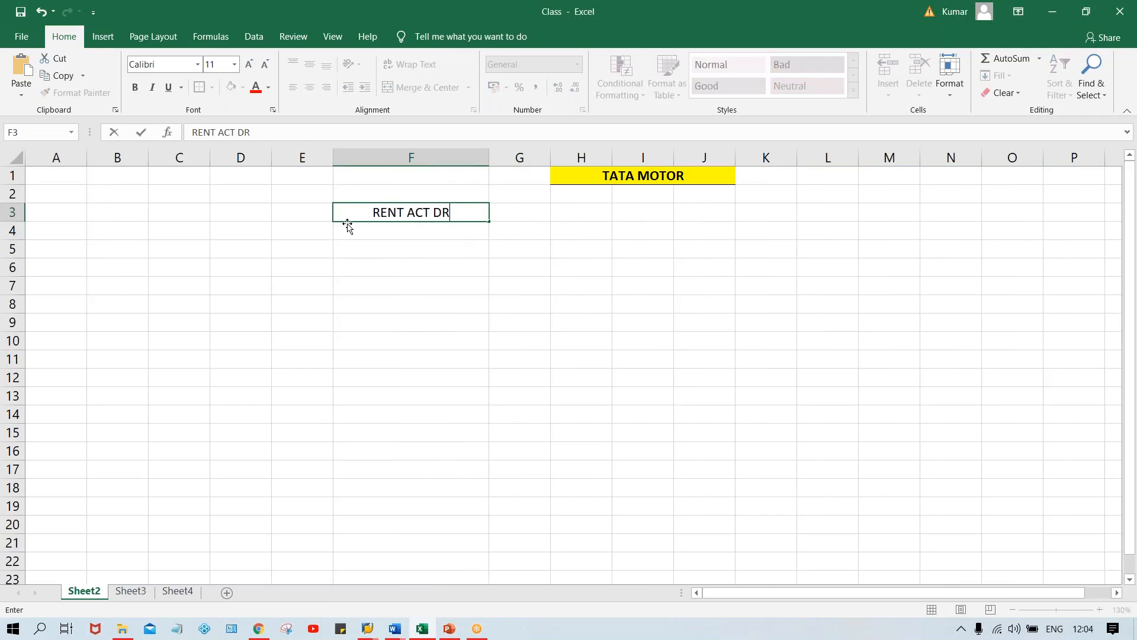
- Complete the RENT ACT DR. label in F3 and enter the amount 500 beside it in G3
key("Tab")
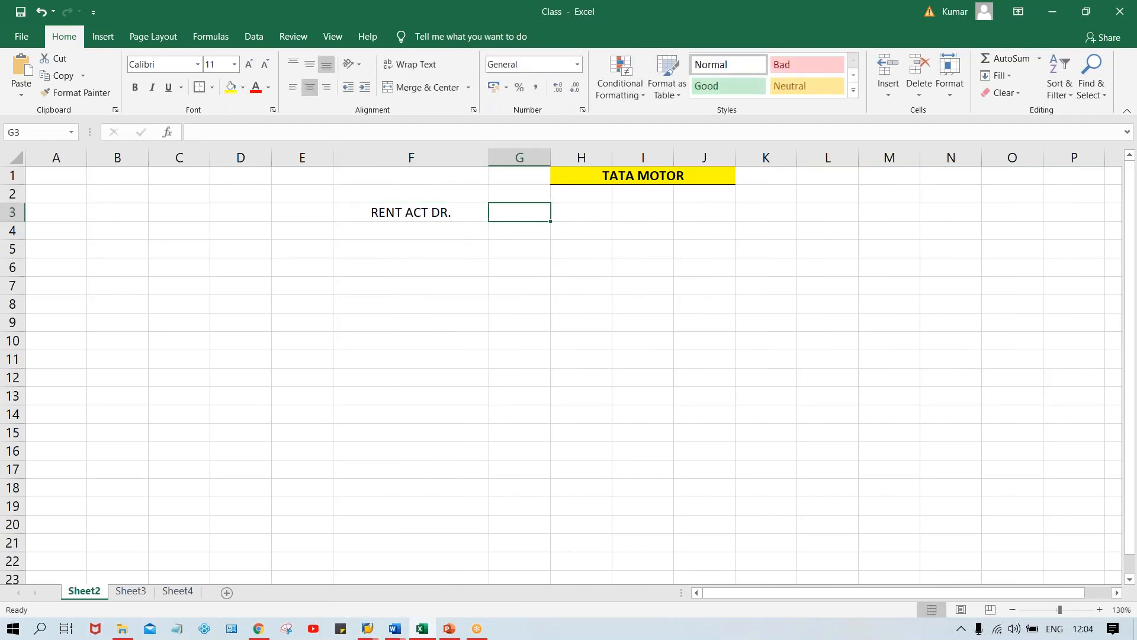
type("500")
key("Left")
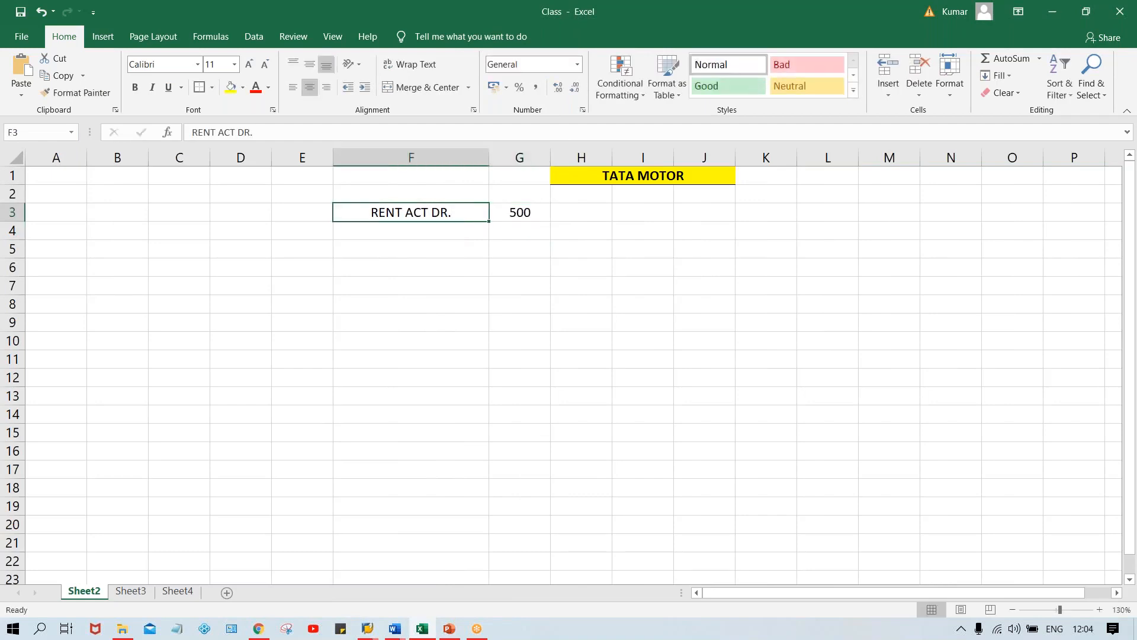
- Add the credit line BANK ACT. CR. in F4 with the amount 500 in G4
key("Down")
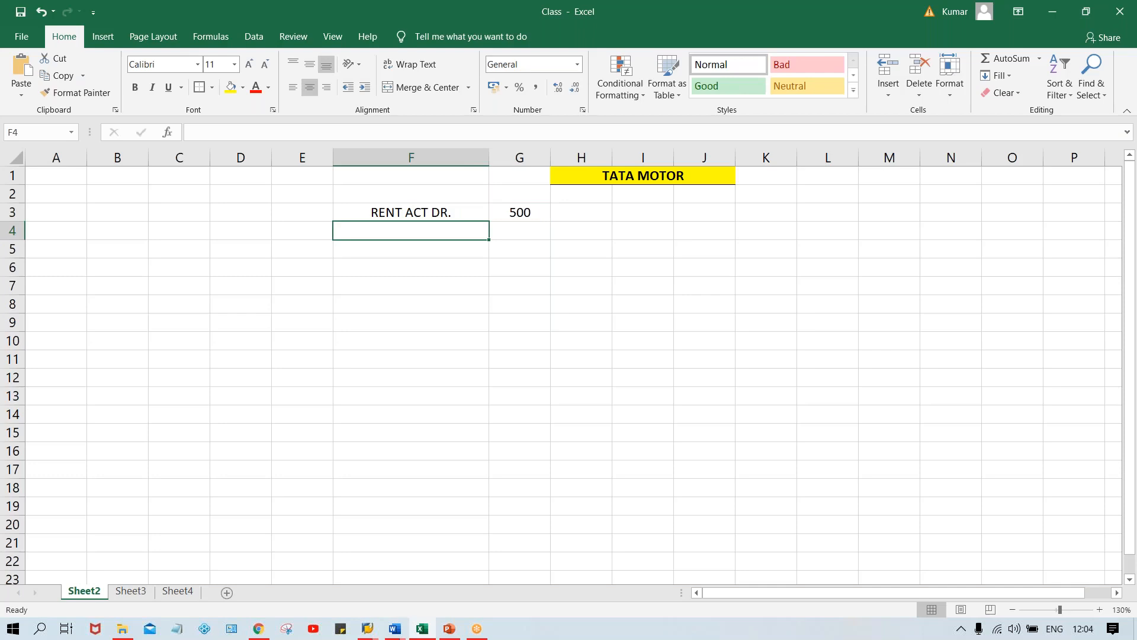
type("BANK ")
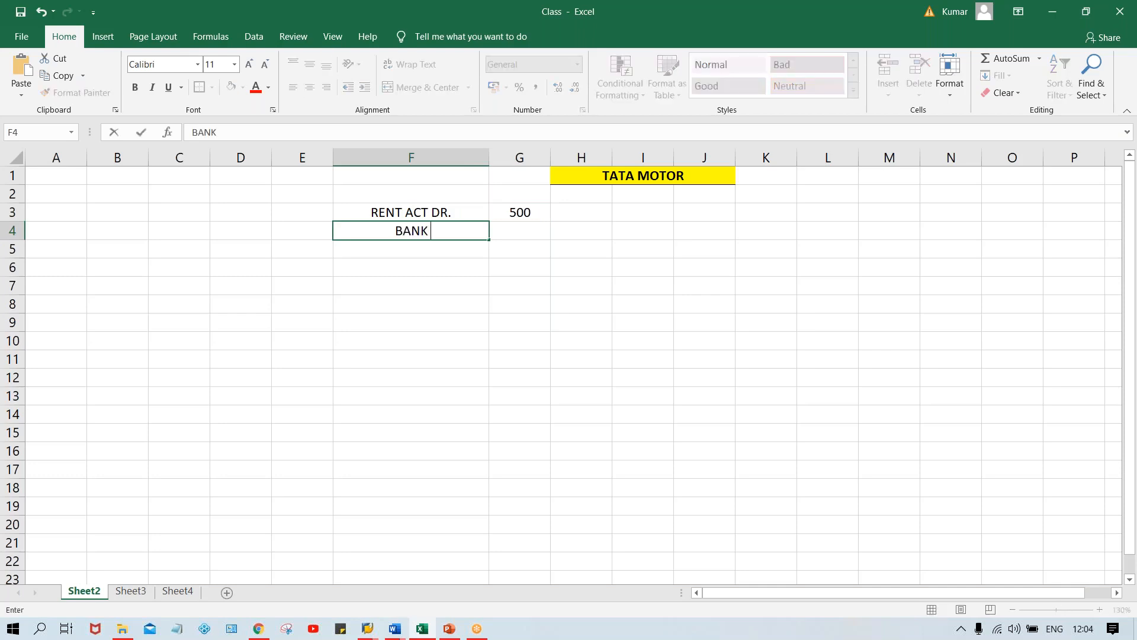
type("ACT. CR.")
key("Right")
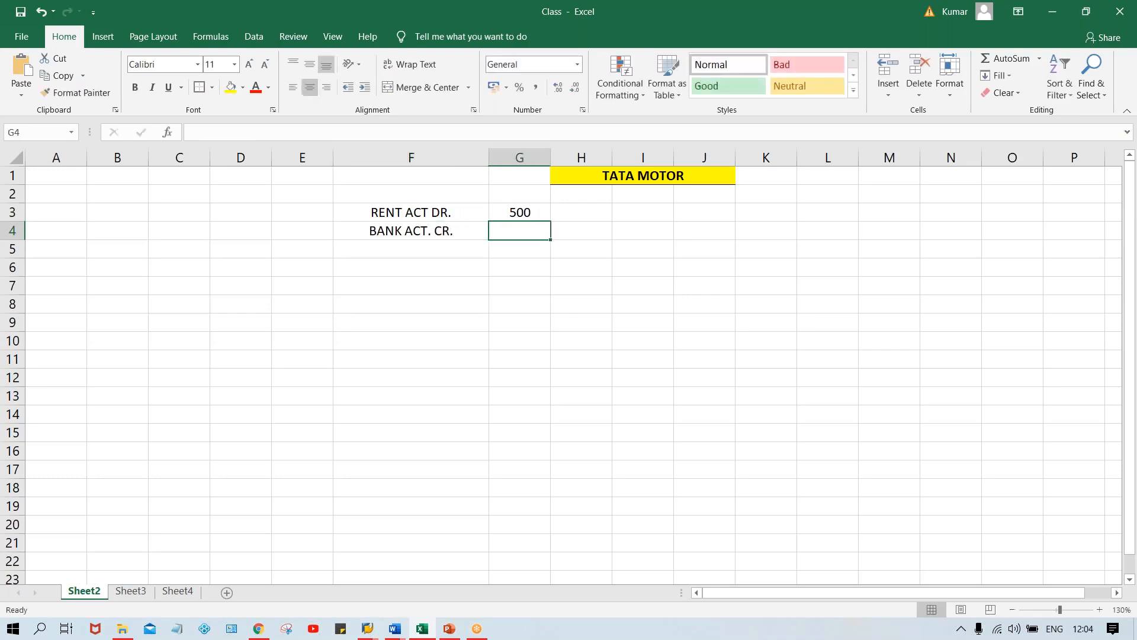
type("500")
key("Return")
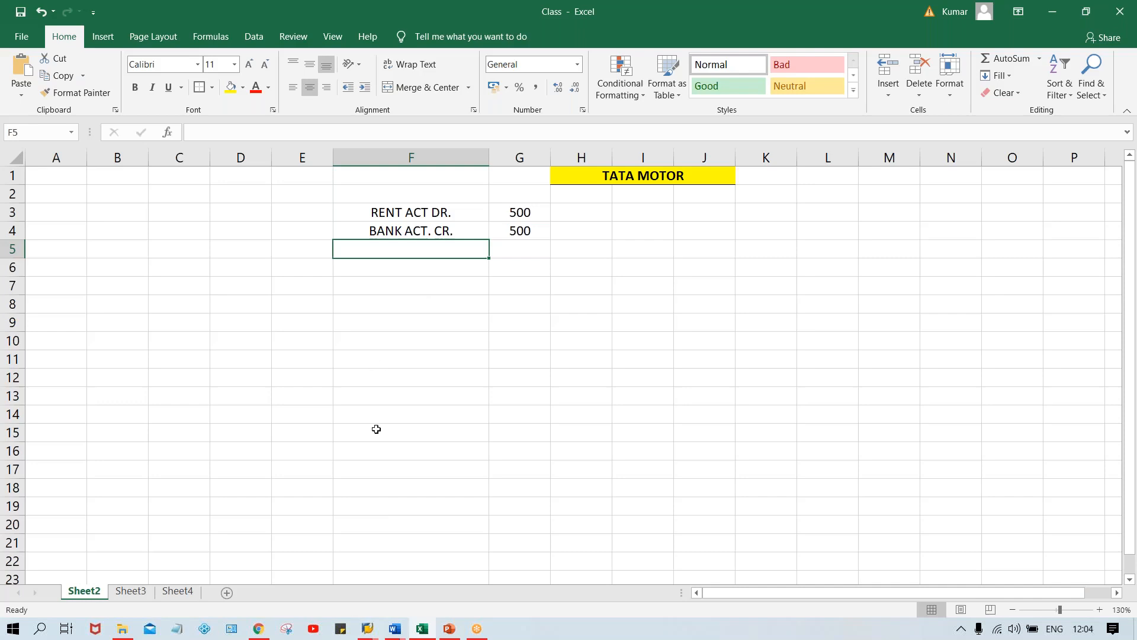
- Switch to the SAP Easy Access window and run transaction F-02 to open G/L account posting
mouse_move(367, 628)
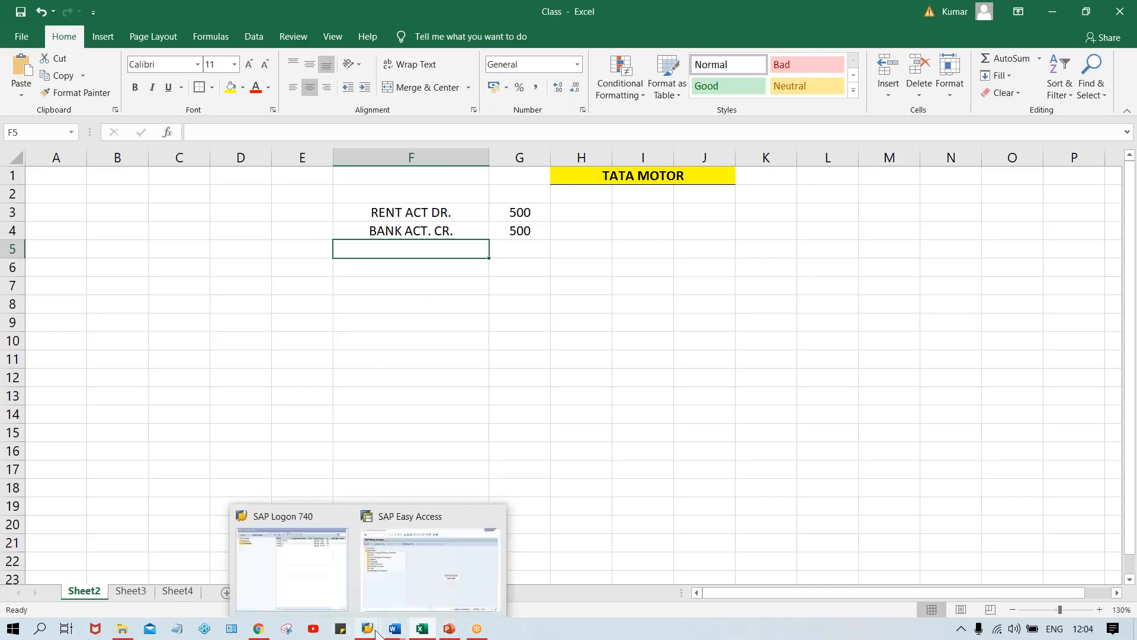
left_click(450, 582)
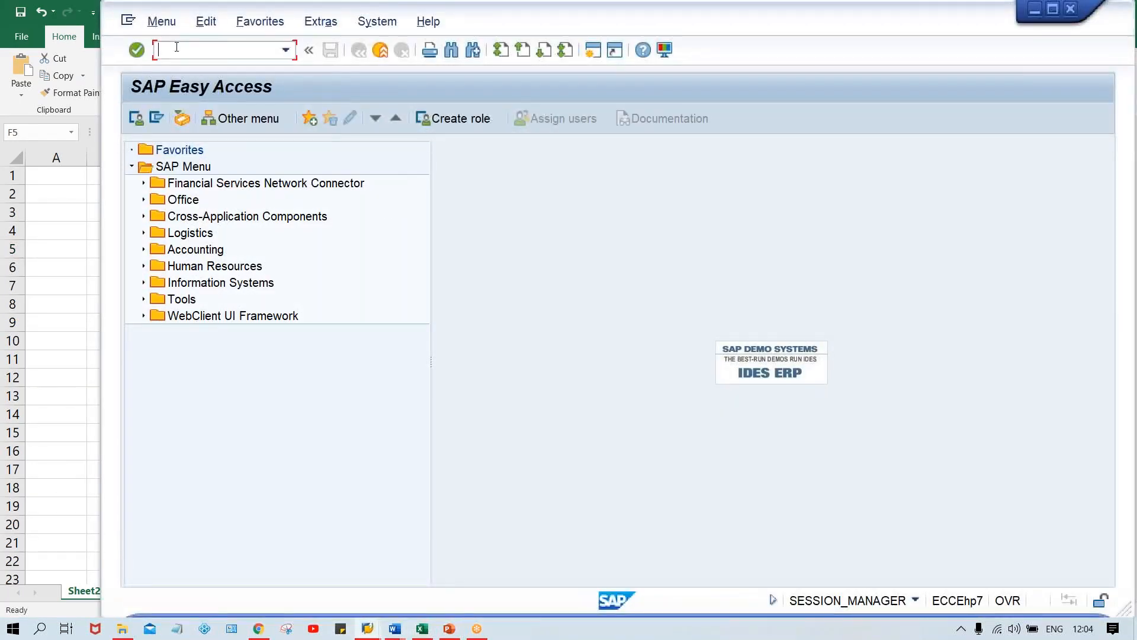
type("F-02")
key("Return")
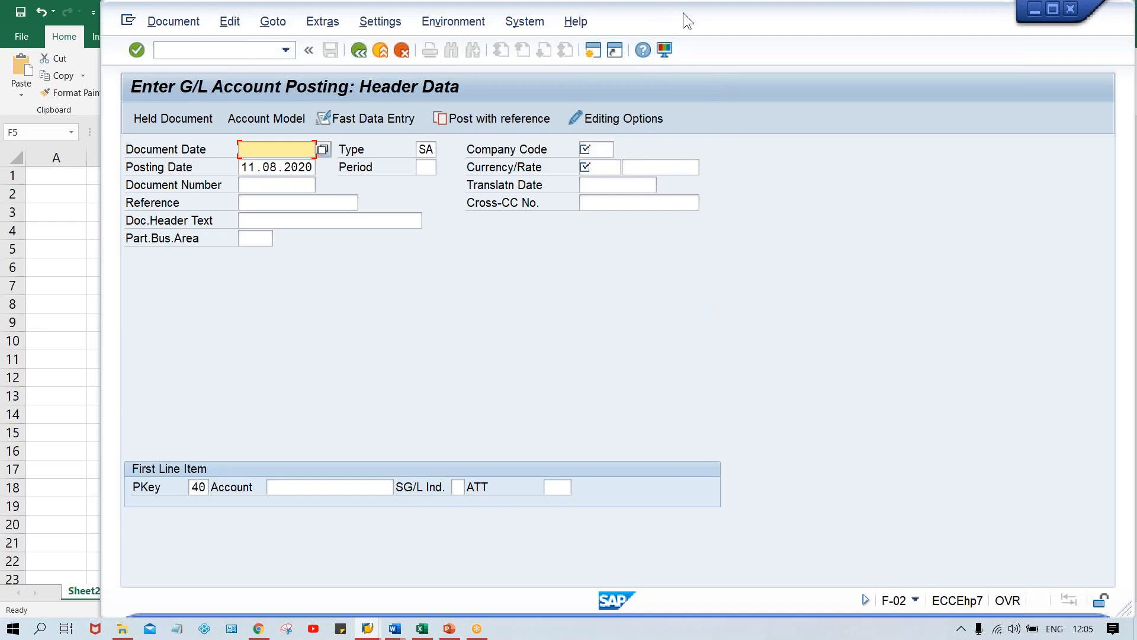
- Using the screen recorder's drawing tools, draw a thick red rectangle around the header fields of the posting form
left_click(712, 325)
left_click(438, 8)
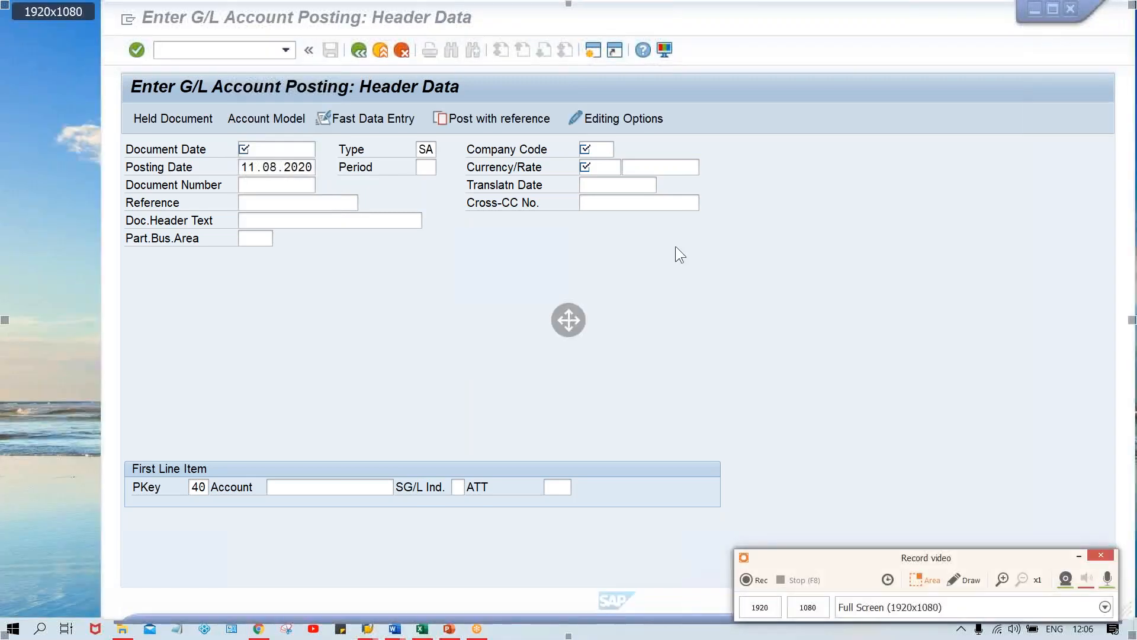
left_click(964, 578)
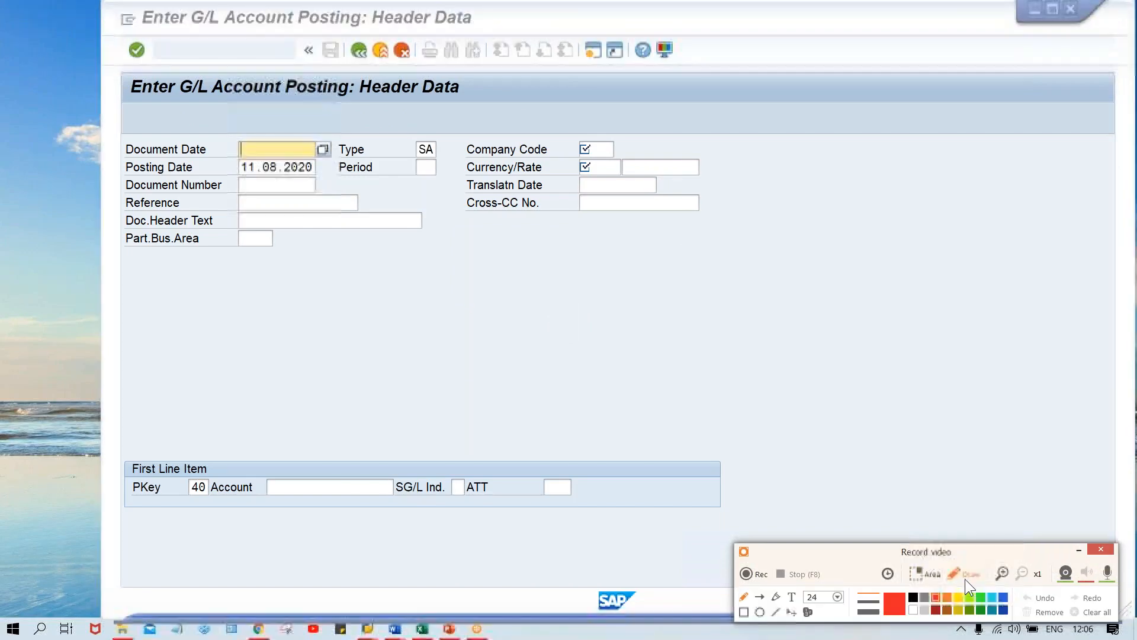
left_click(742, 612)
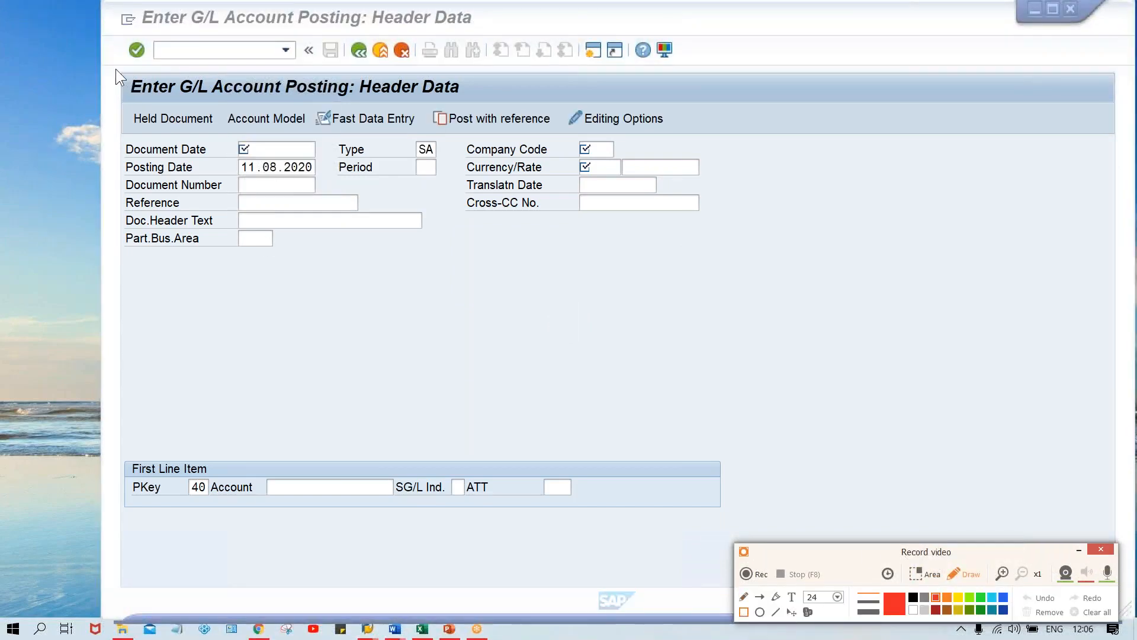
mouse_move(116, 69)
left_mouse_down()
mouse_move(640, 222)
mouse_move(766, 271)
mouse_move(715, 258)
mouse_move(705, 242)
left_mouse_up()
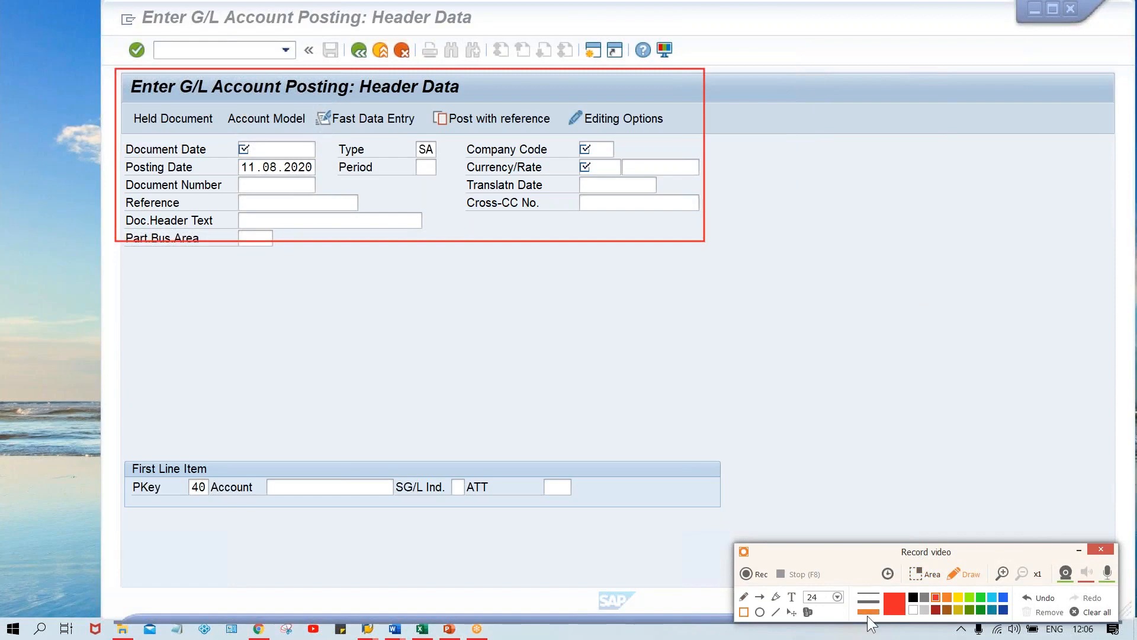
key("ctrl+z")
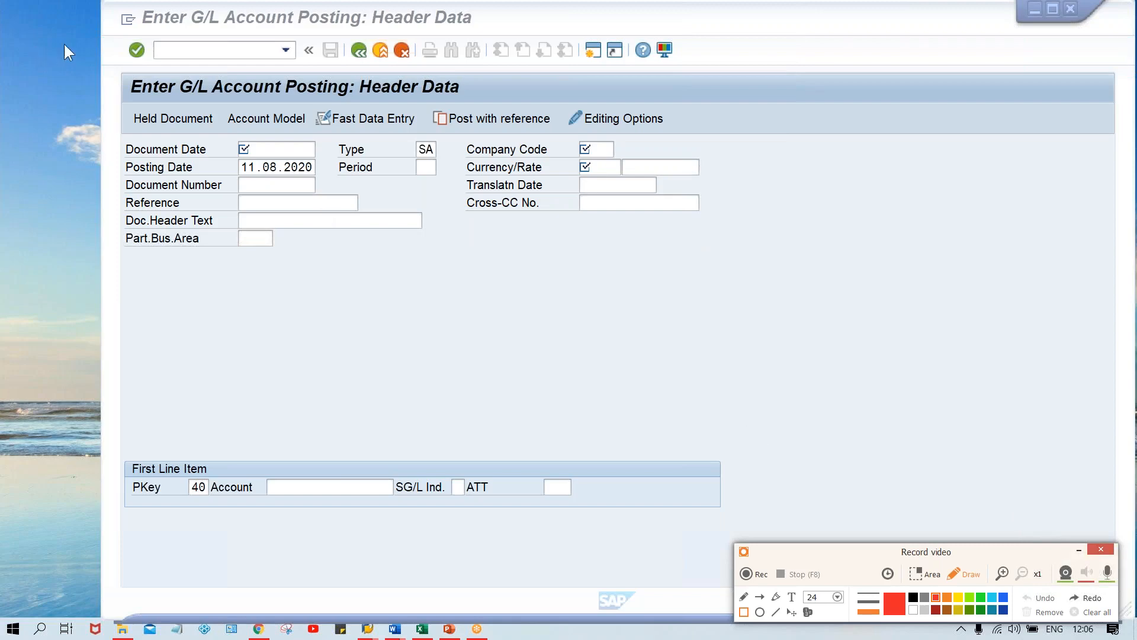
mouse_move(113, 64)
left_mouse_down()
mouse_move(649, 268)
mouse_move(773, 291)
left_mouse_up()
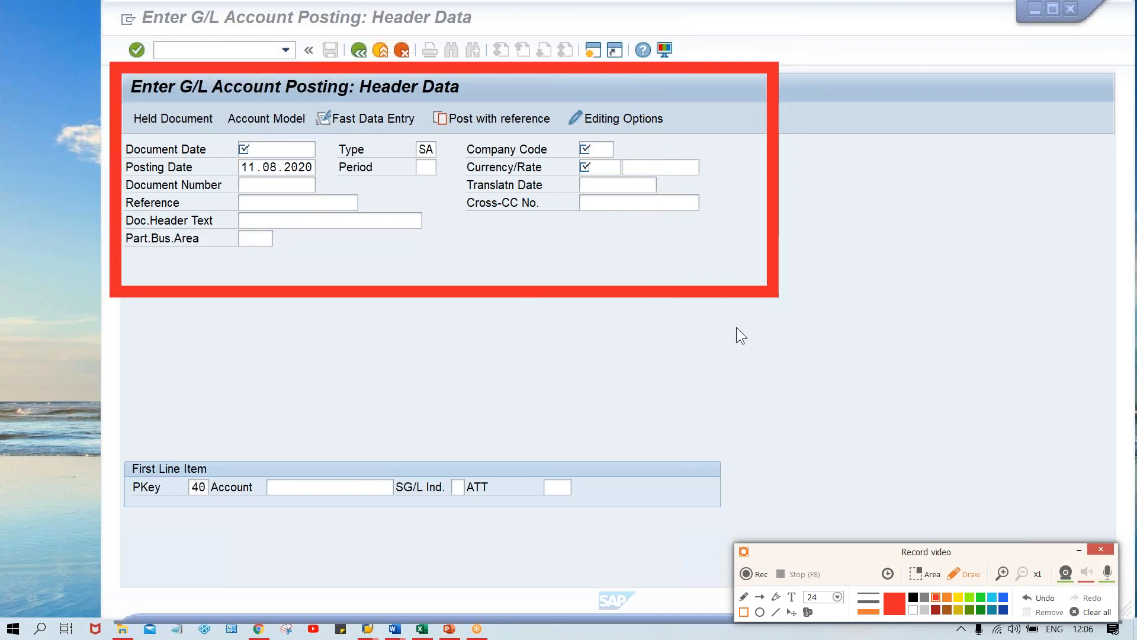
- Add the red text annotation "Header part" inside the rectangle around the header fields
left_click(792, 596)
key("Caps_Lock")
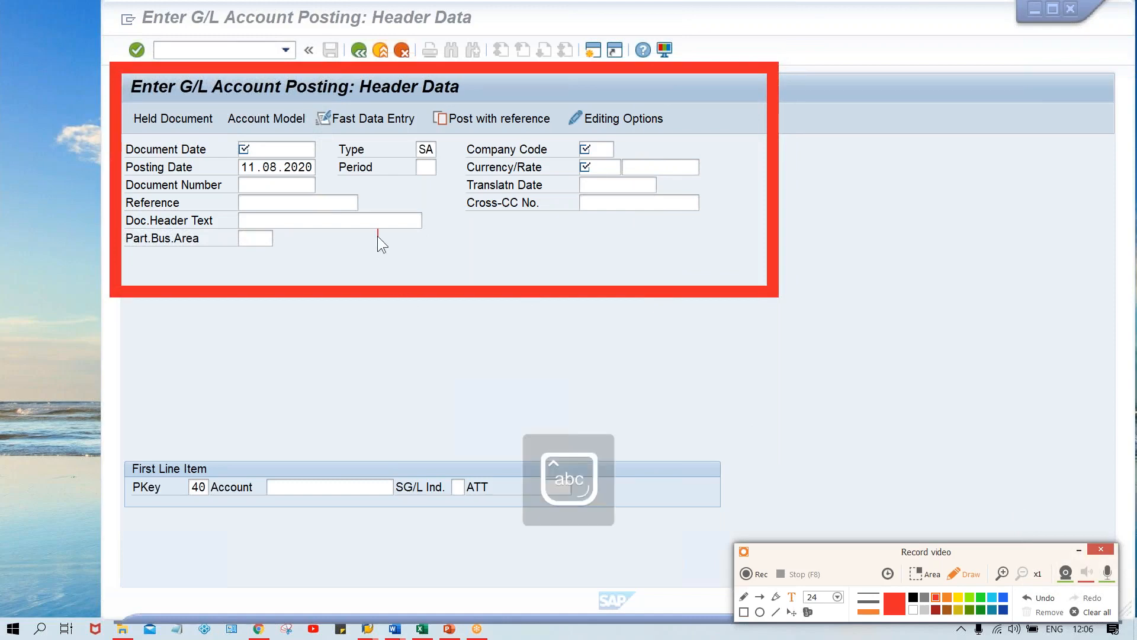
type("Hea")
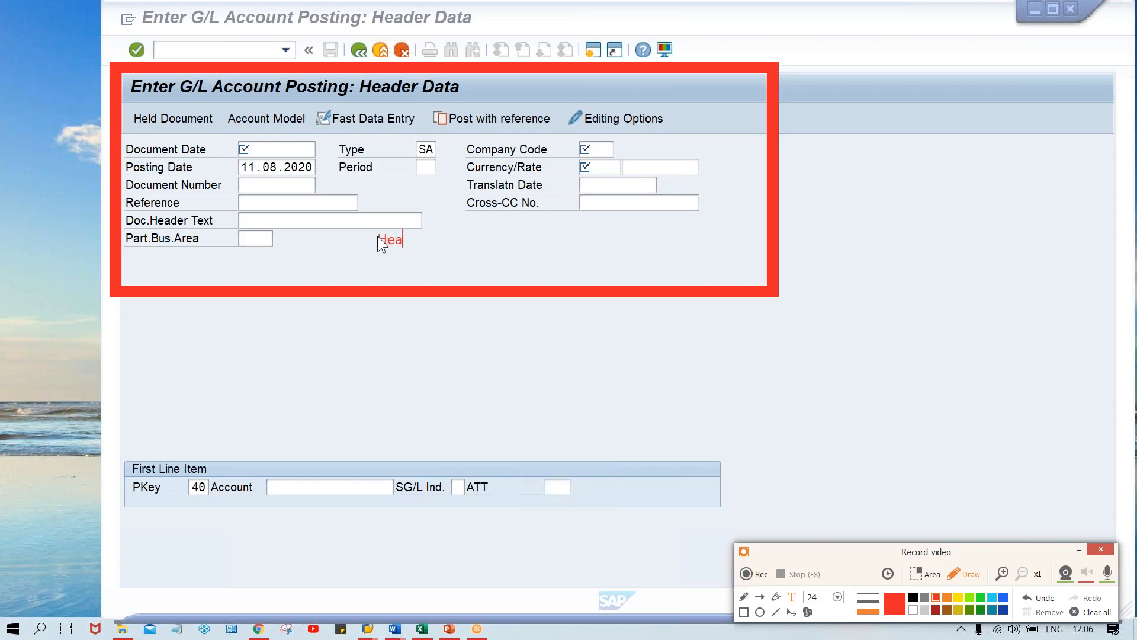
type("der part")
- Enlarge the "Header part" annotation to font size 72
left_click(835, 595)
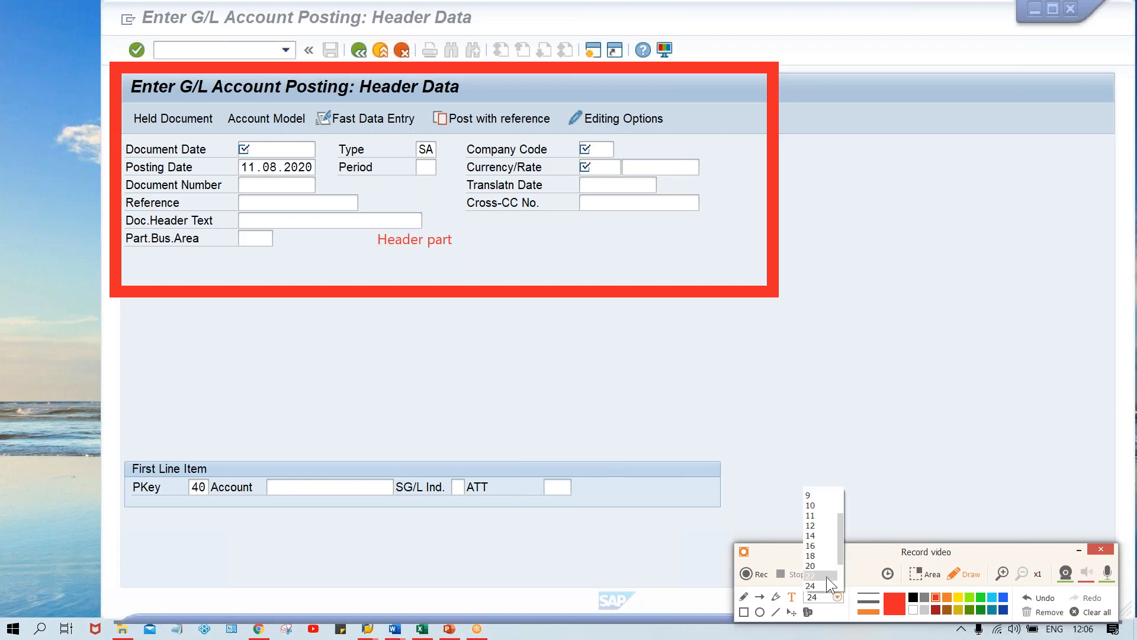
left_click_drag(840, 556, 847, 586)
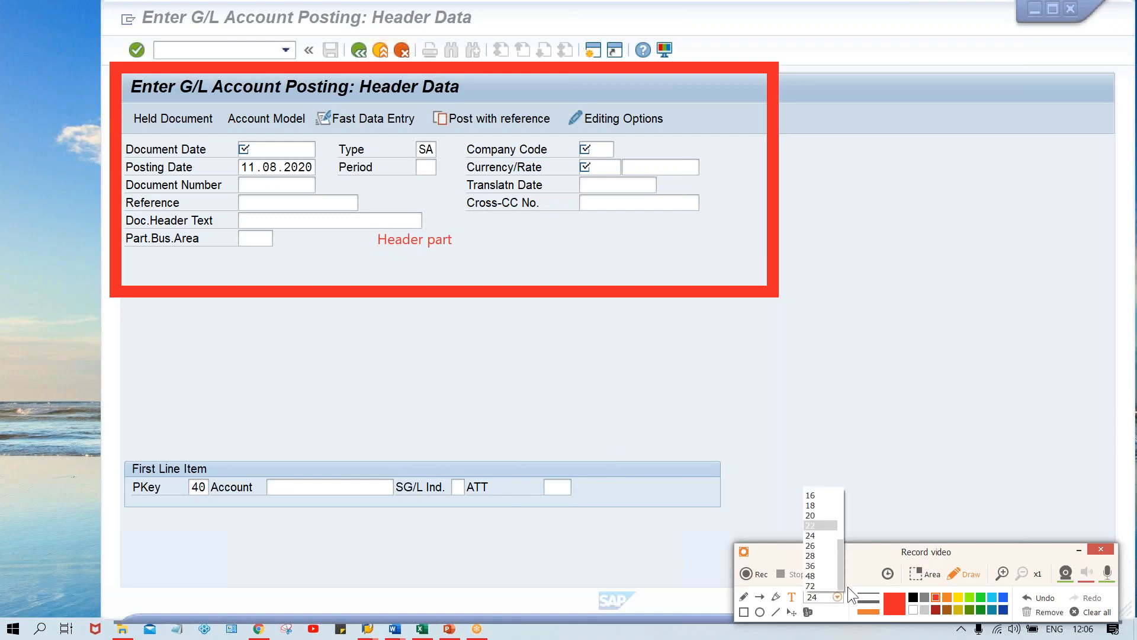
left_click(811, 567)
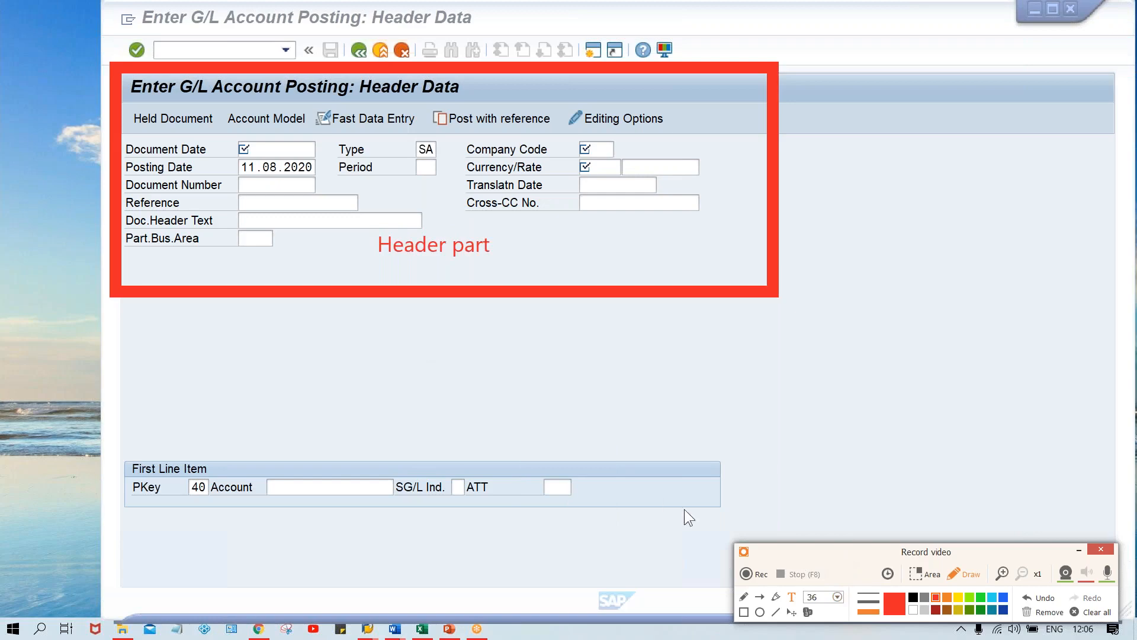
left_click(839, 596)
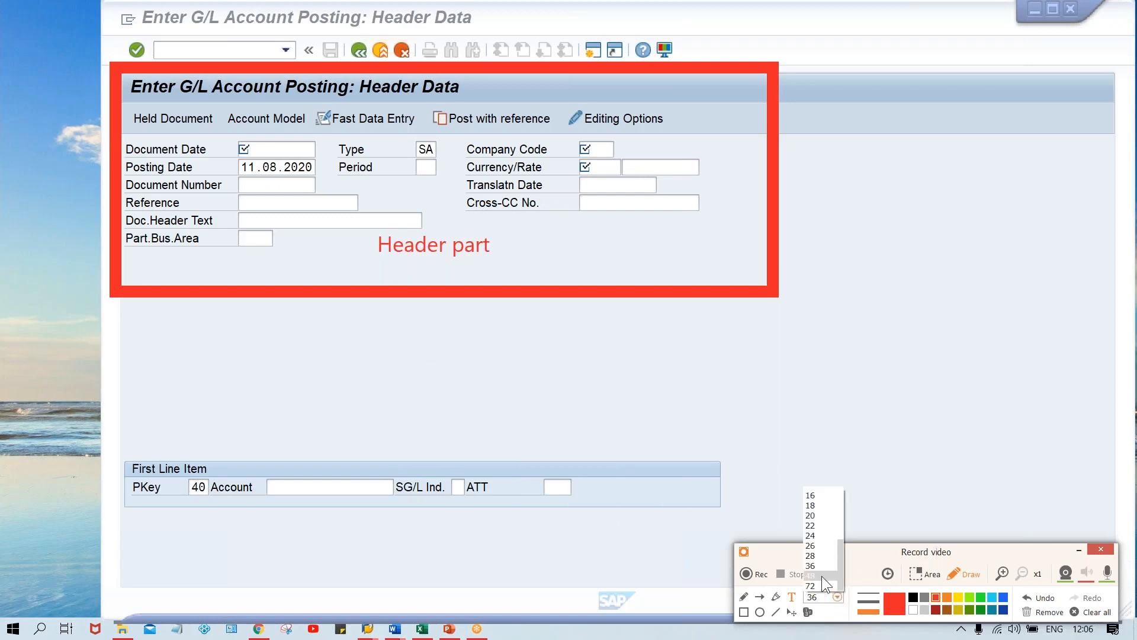
left_click(822, 576)
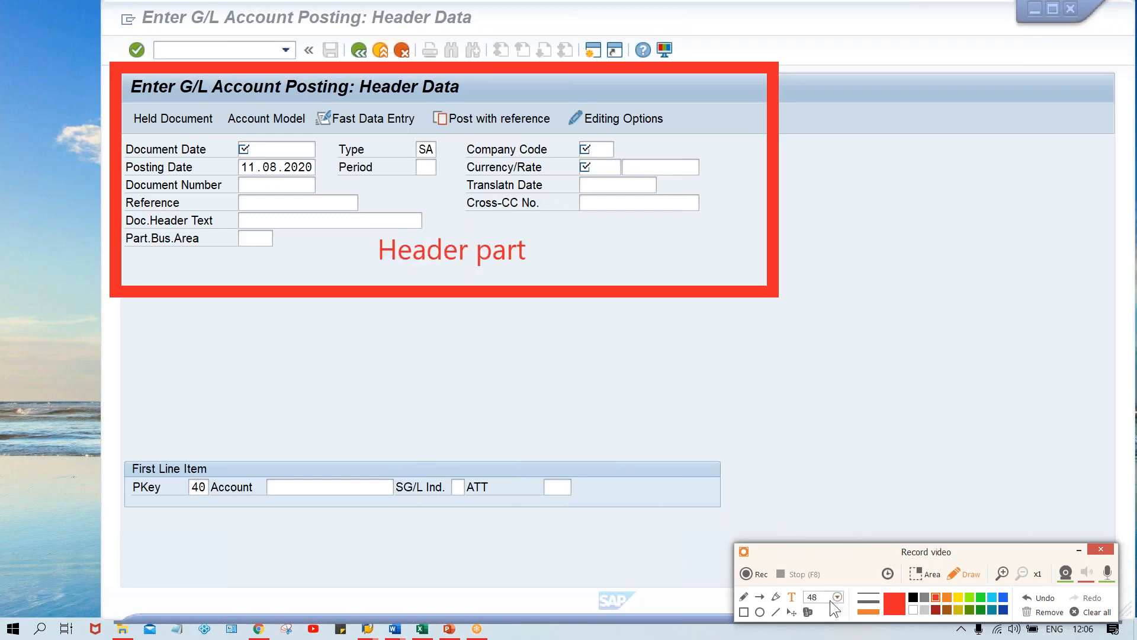
left_click(831, 599)
left_click(823, 584)
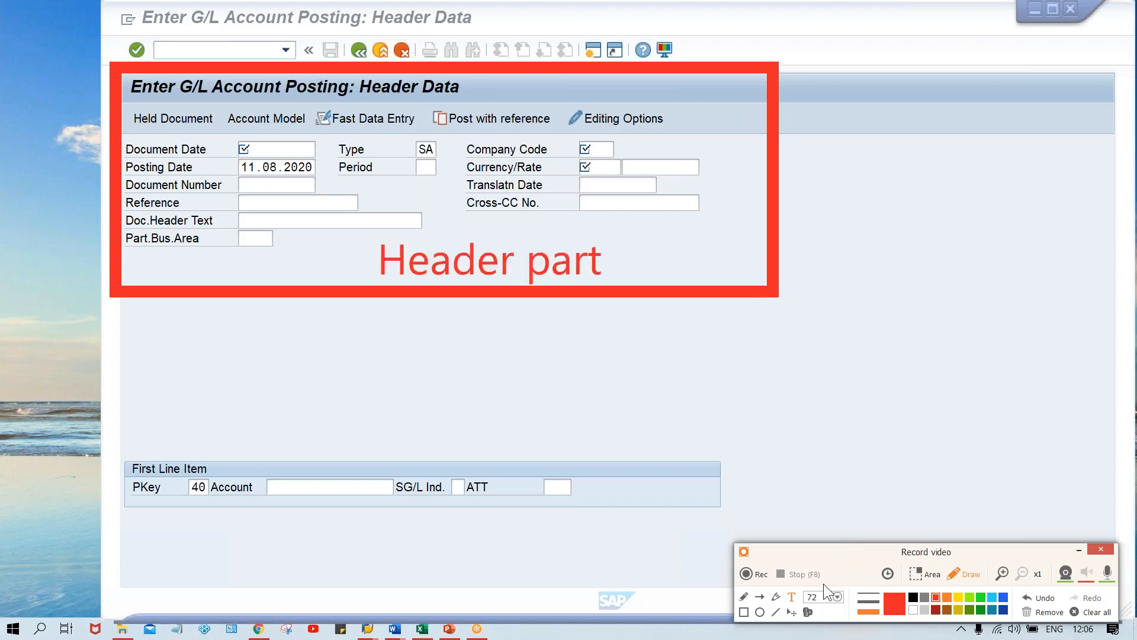
left_click(830, 348)
- Draw a second thick red rectangle around the First Line Item section
left_click(961, 575)
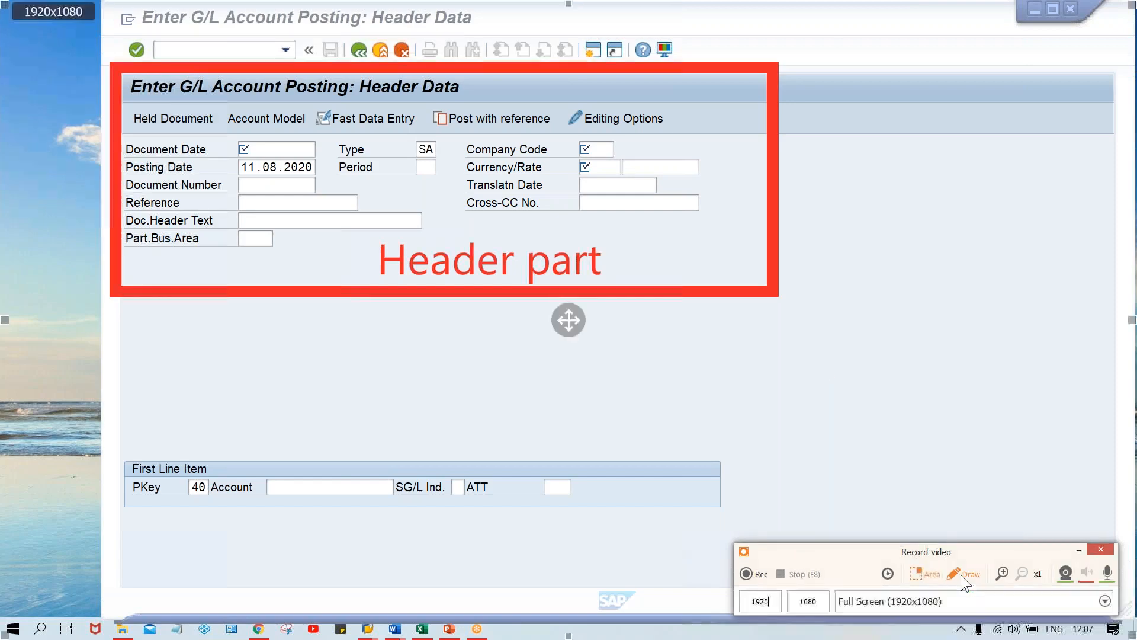
left_click(960, 575)
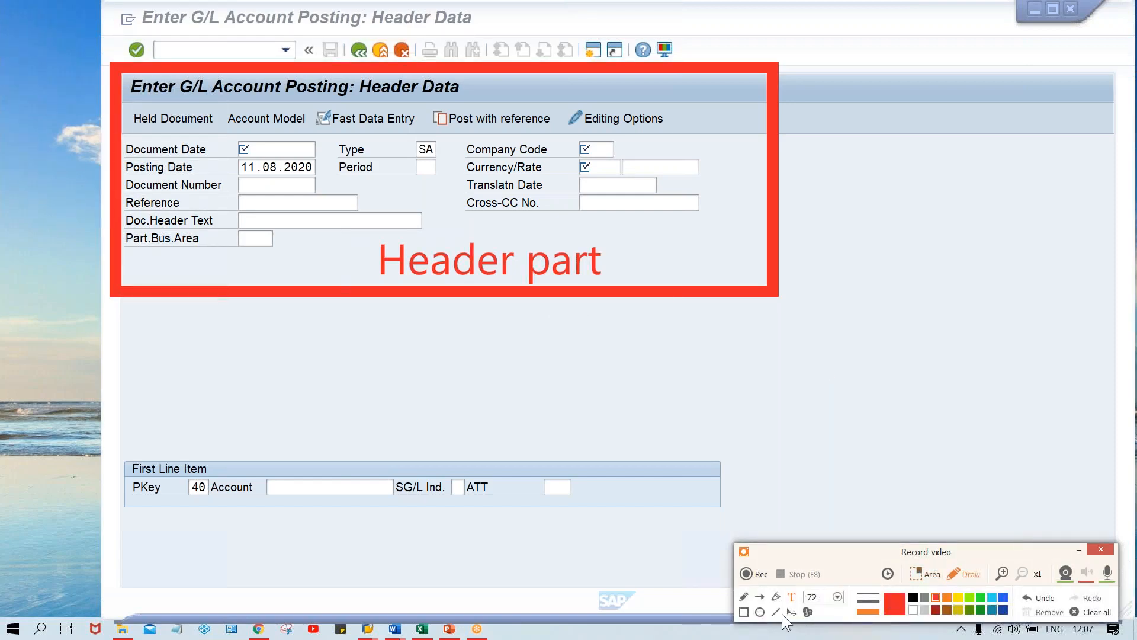
left_click(743, 612)
mouse_move(124, 442)
left_mouse_down()
mouse_move(570, 567)
mouse_move(751, 541)
mouse_move(751, 531)
mouse_move(744, 544)
left_mouse_up()
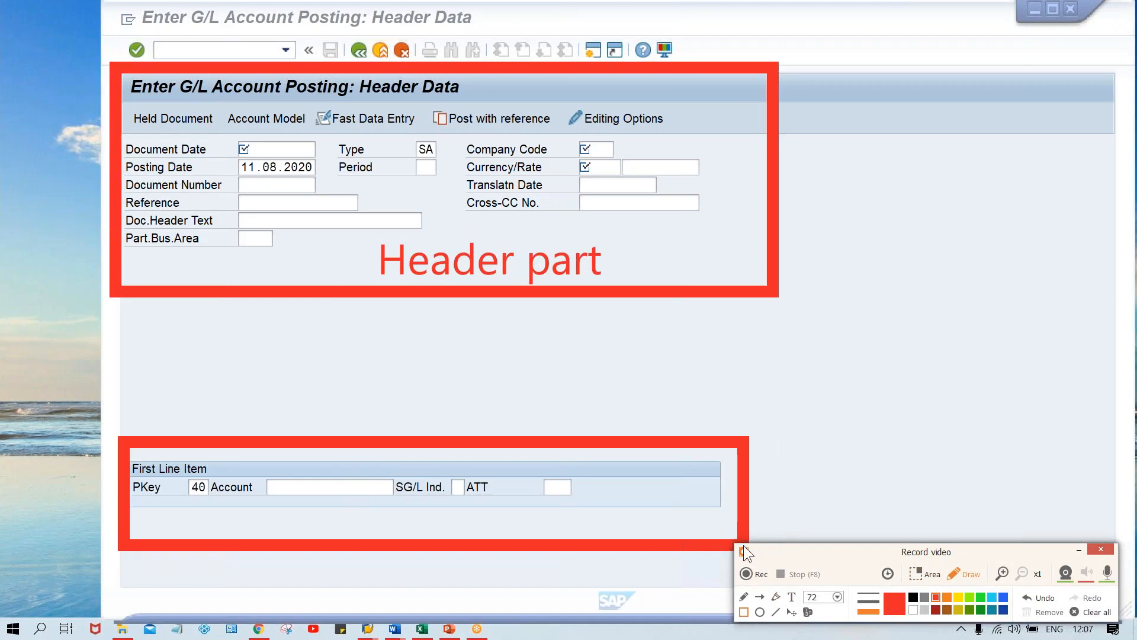
- Add the text annotation "line item-FSV/FSG" inside the rectangle around the First Line Item section
left_click(791, 596)
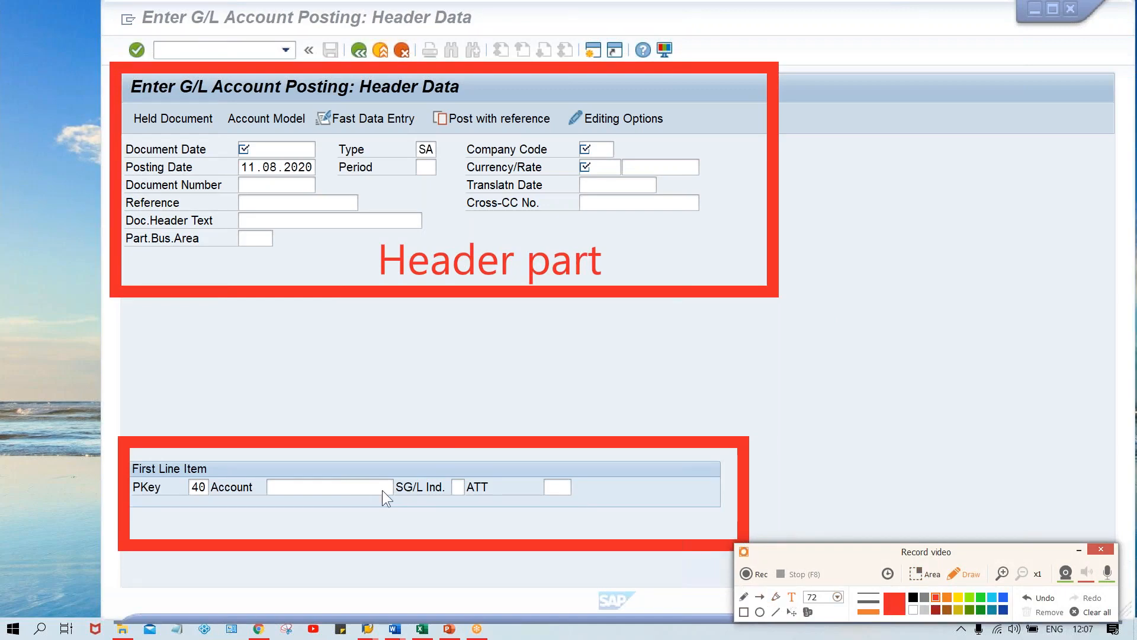
left_click(360, 513)
type("line i")
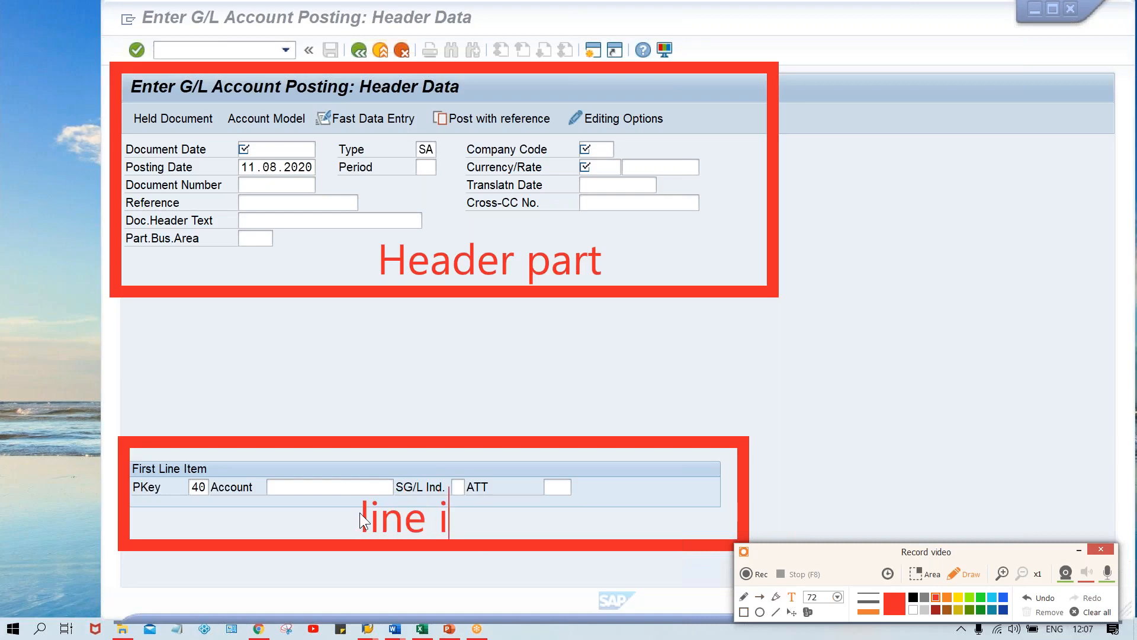
type("tem")
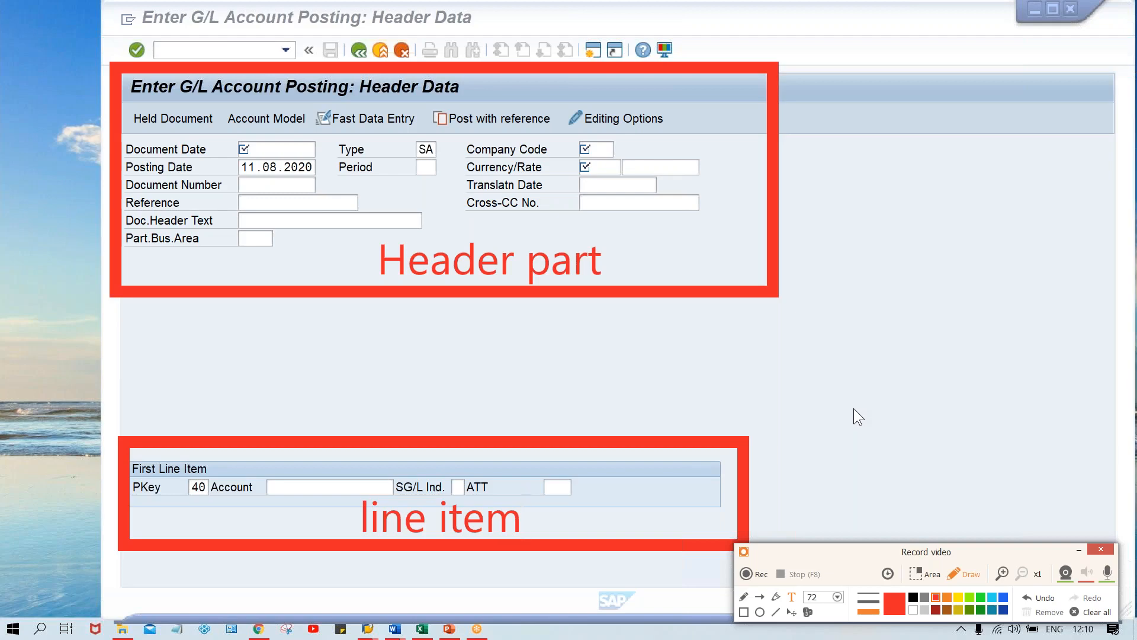
type("-")
key("Caps_Lock")
type("F")
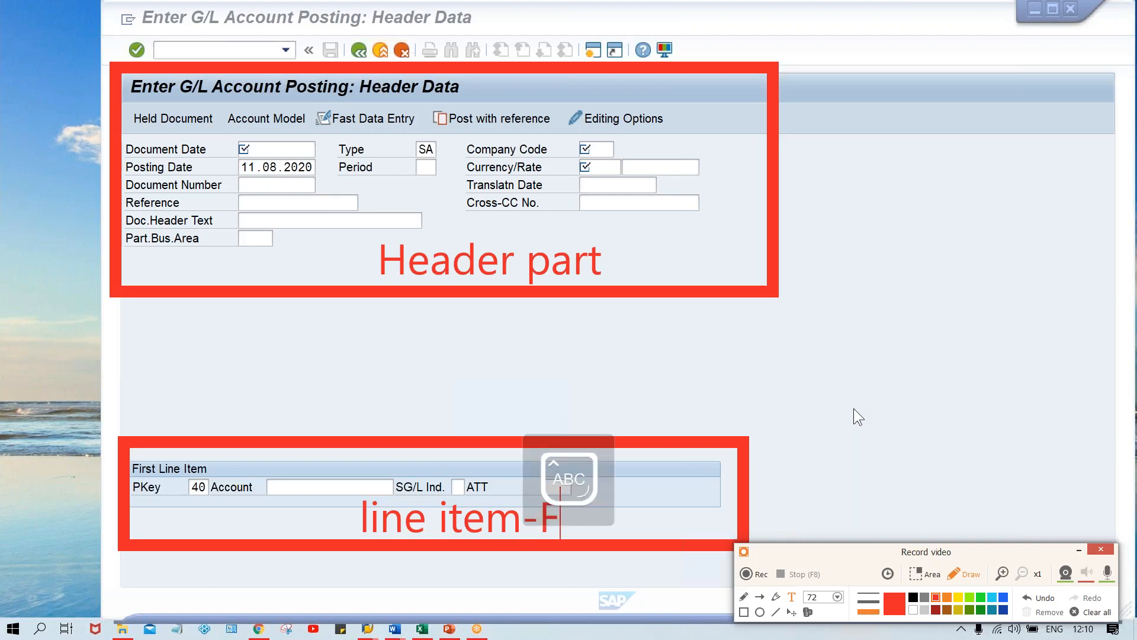
type("SV/")
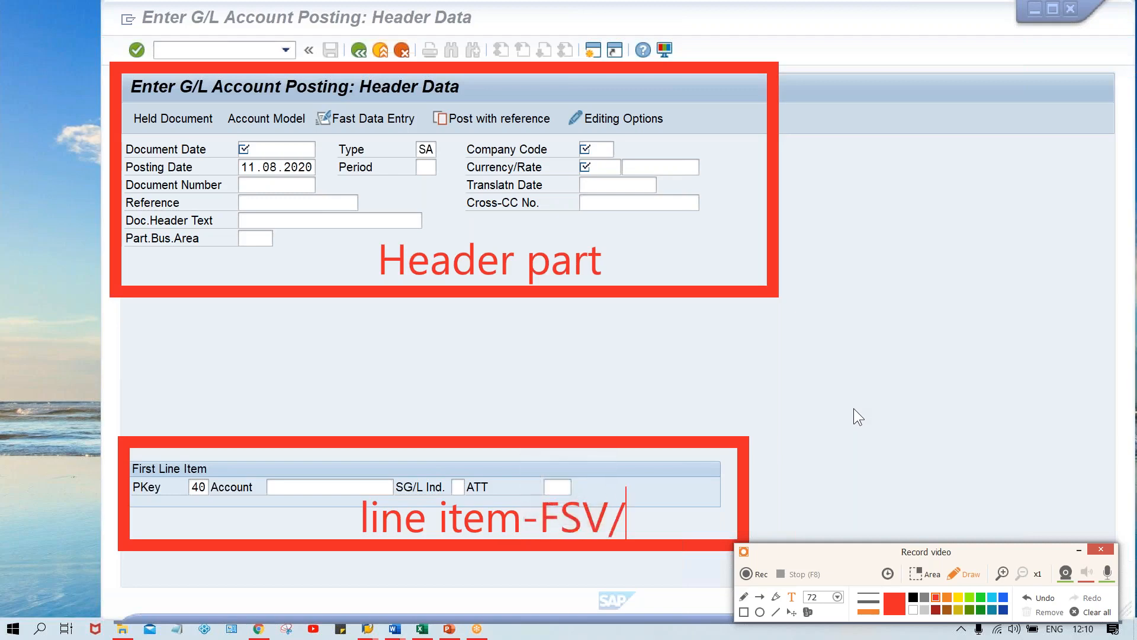
type("FSG")
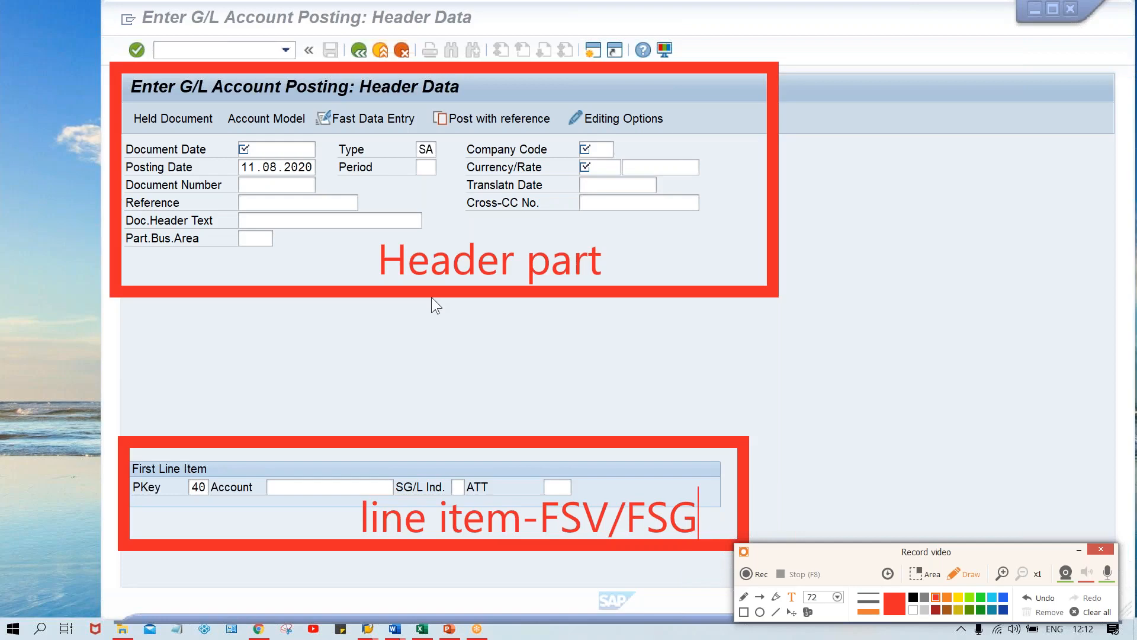
- Undo all drawn annotations on the posting form and minimize the recorder's toolbar
key("ctrl+z")
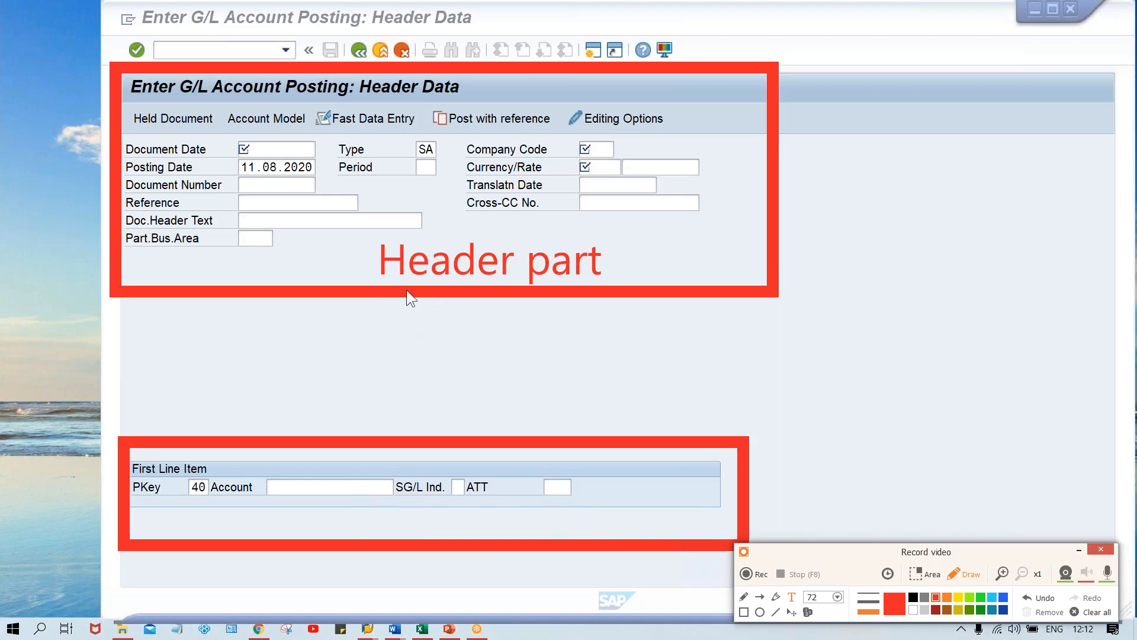
left_click(1037, 600)
left_click(1037, 600)
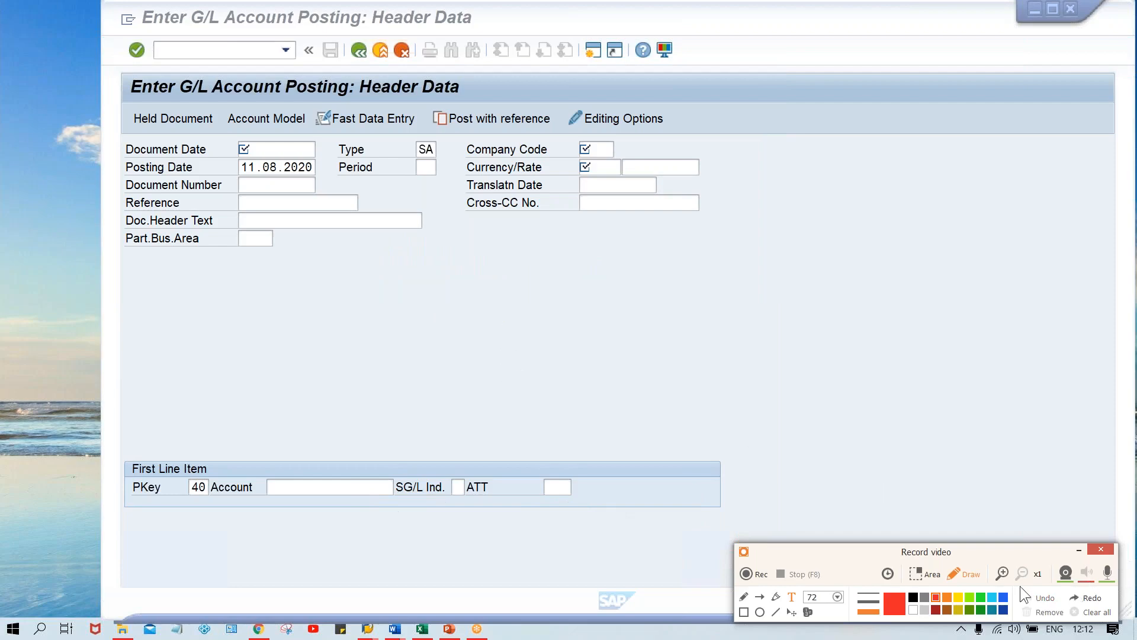
left_click(1083, 546)
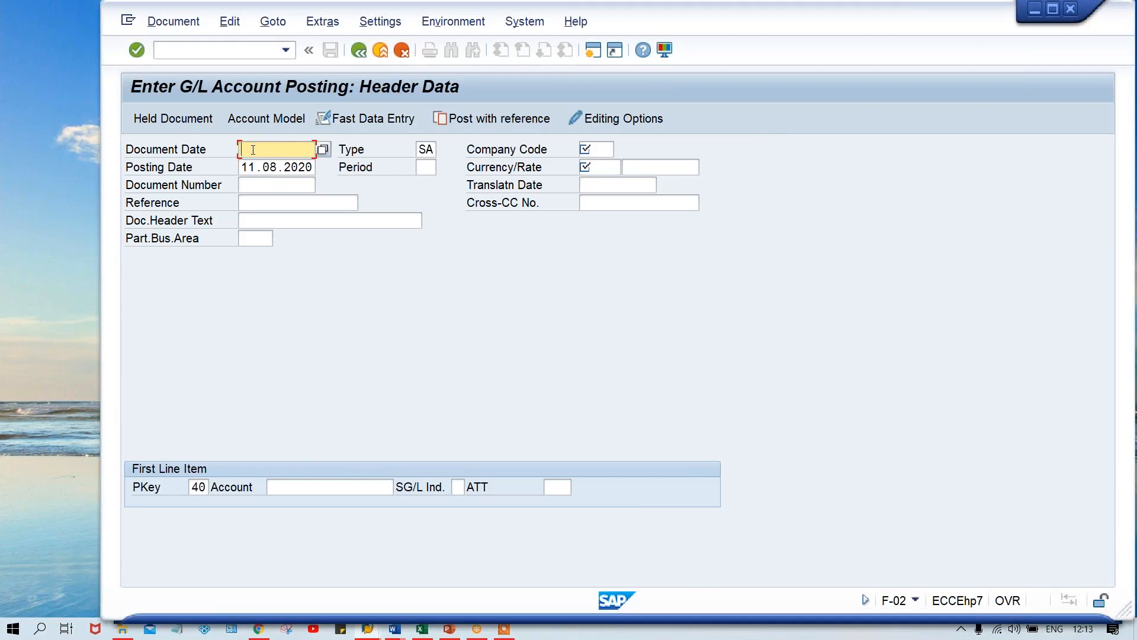
- Enter document date 11.08.2020 and company code TM00 in the posting header, leaving the period empty
type("11.08.2020")
left_click(256, 166)
left_click(254, 148)
left_click(594, 148)
type("TM00")
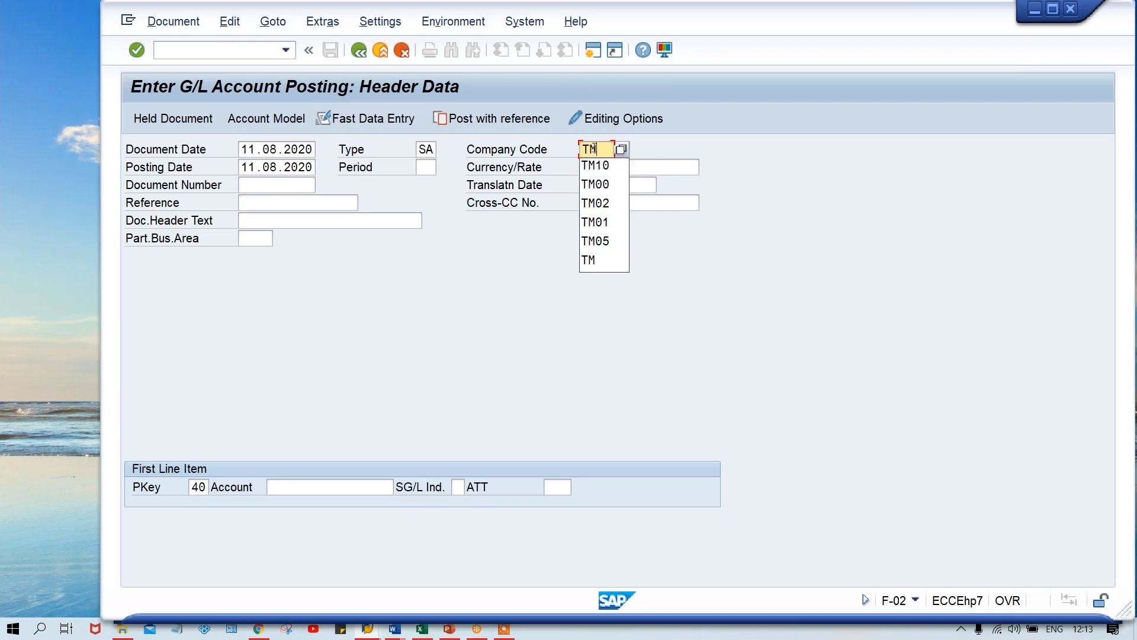
key("Tab")
key("Tab")
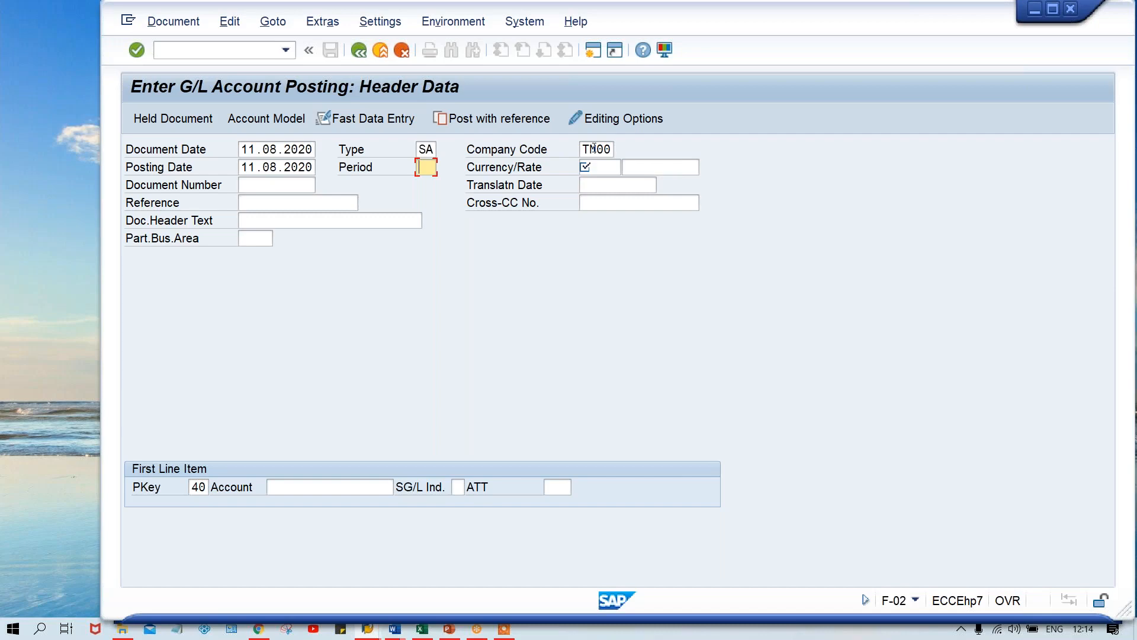
type("5")
key("BackSpace")
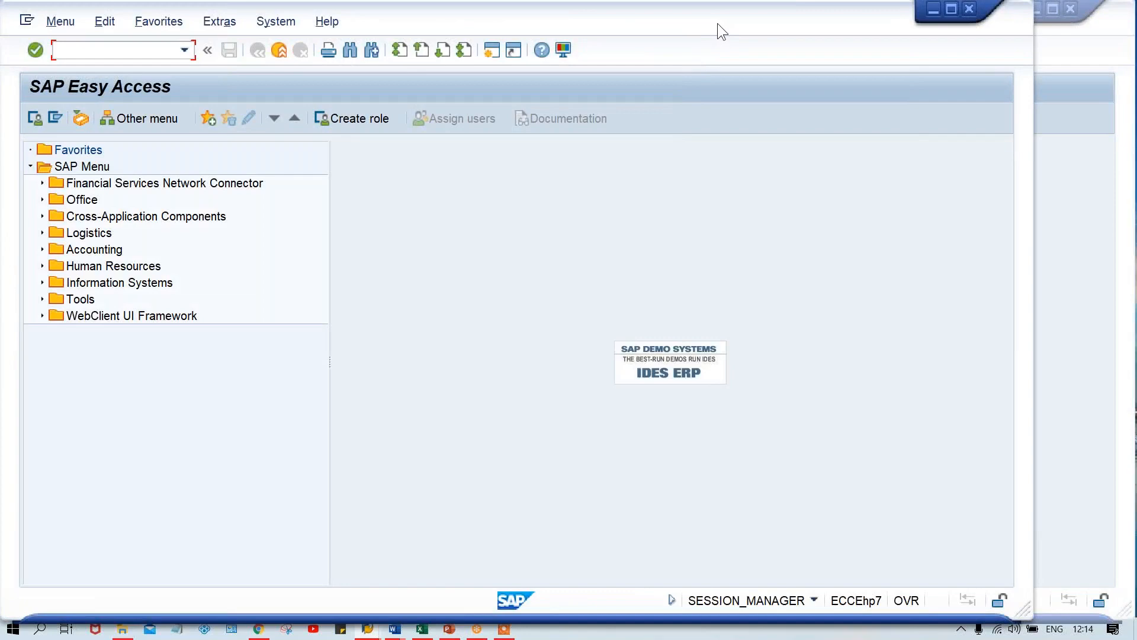
- Switch to the SAP Easy Access session and open transaction OB37
left_click_drag(717, 23, 825, 36)
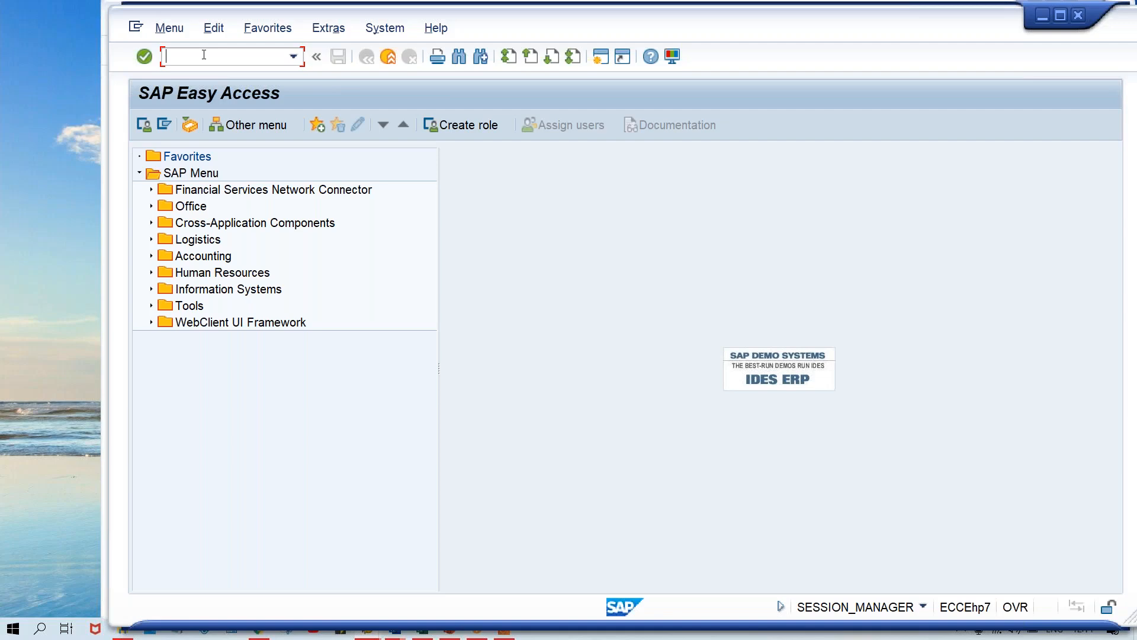
type("OB37")
key("Return")
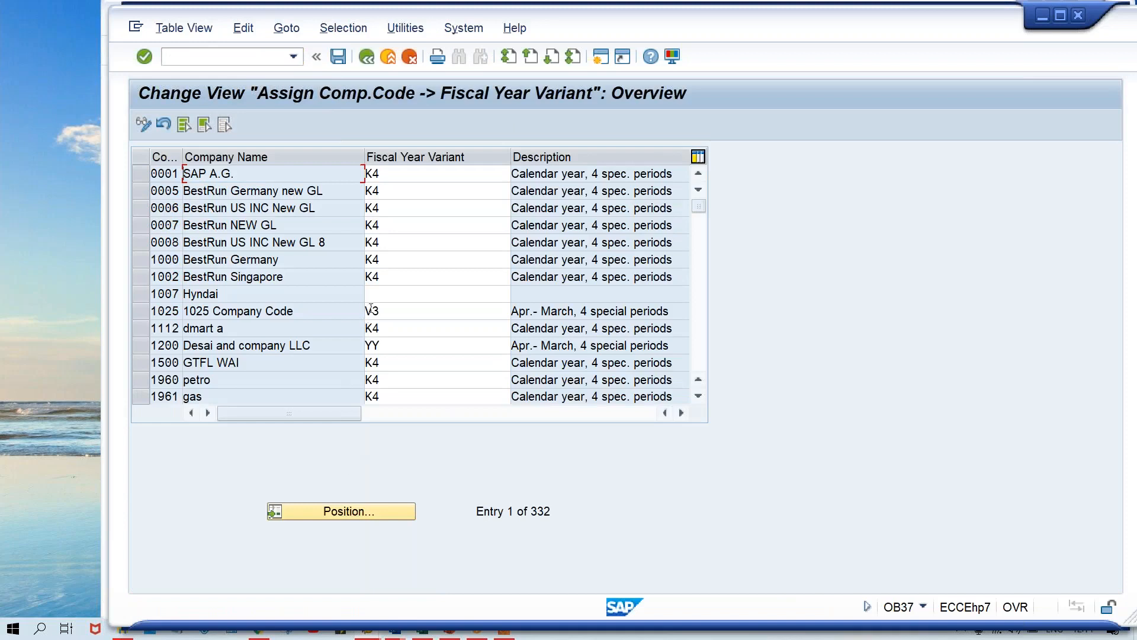
- Set the fiscal year variant of company code 1007 Hyndai to K4
left_click(378, 289)
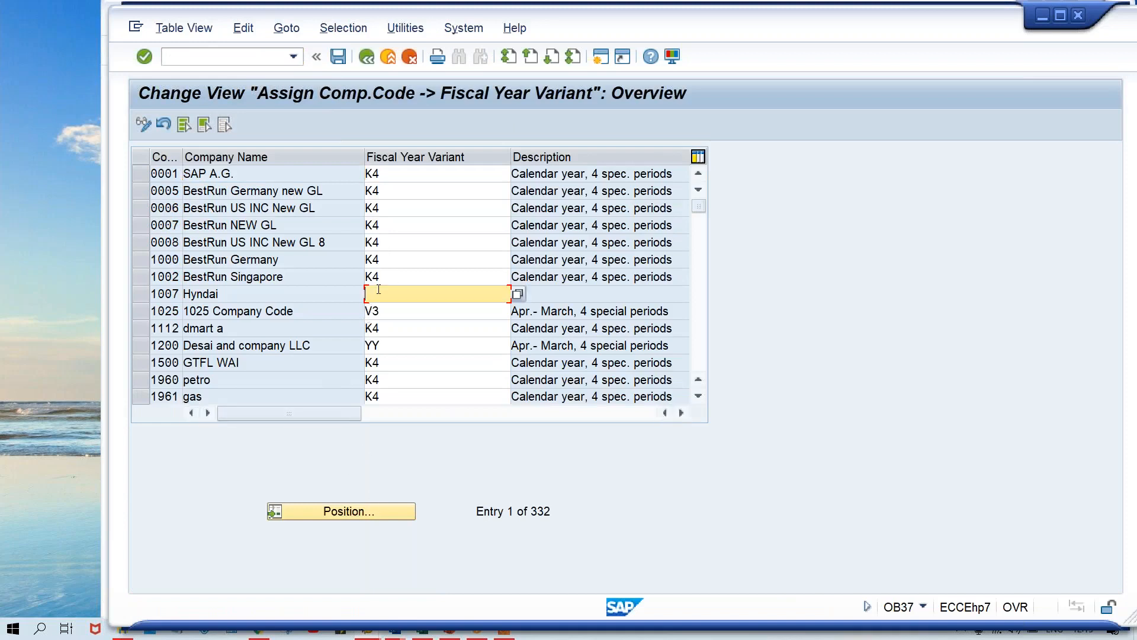
type("K4")
key("Return")
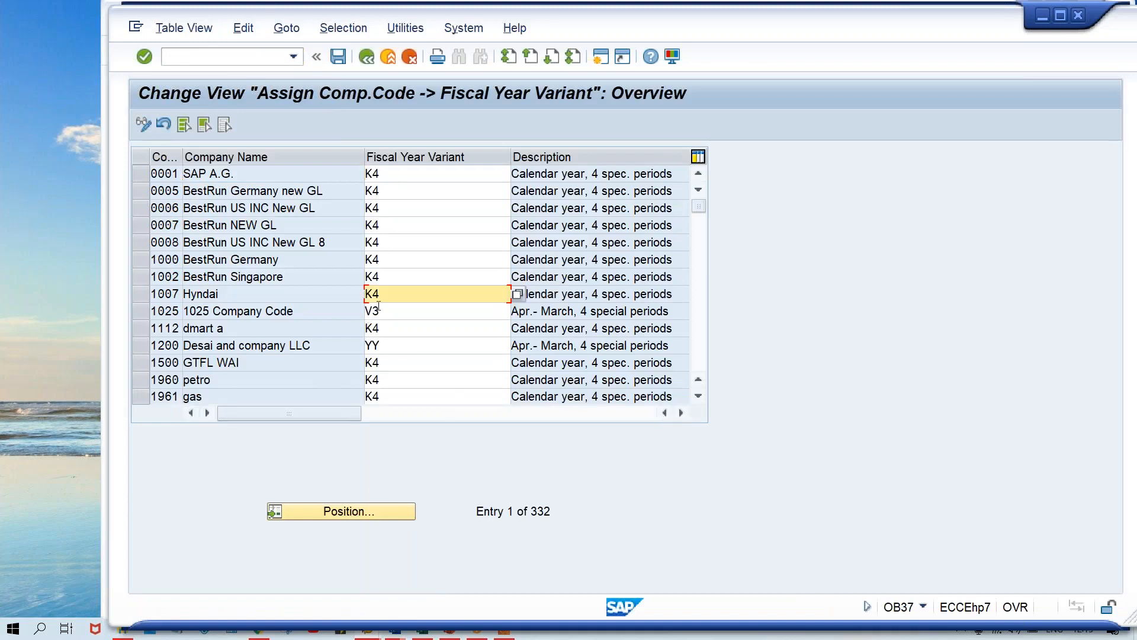
- Position the assignment list at company code TM00 and check its fiscal year variant and description
left_click(346, 514)
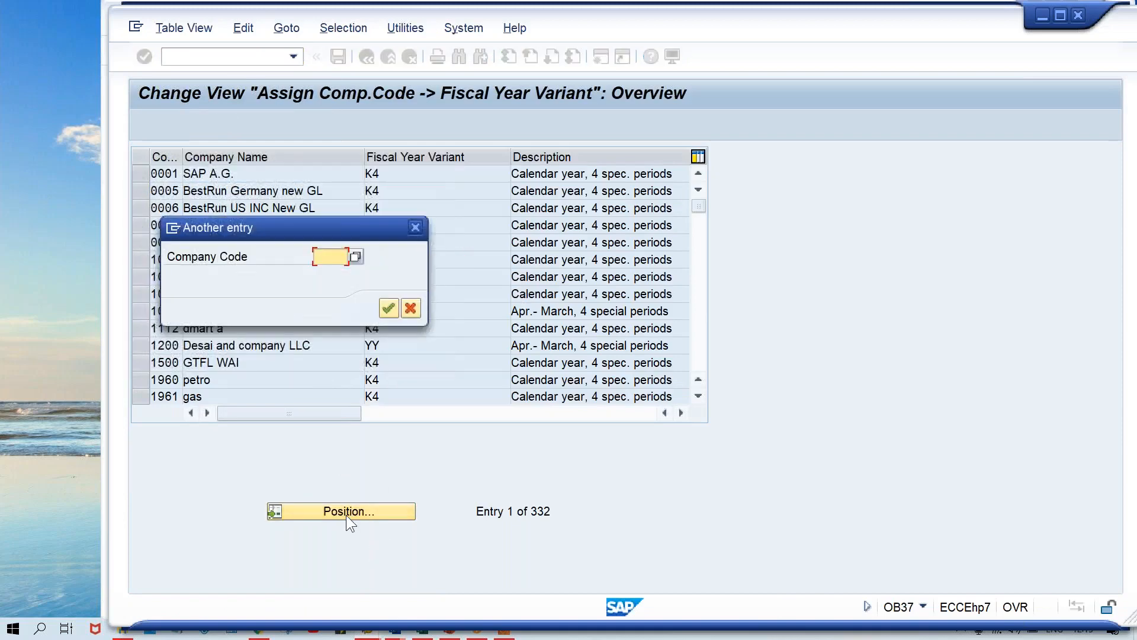
type("TR00")
key("Return")
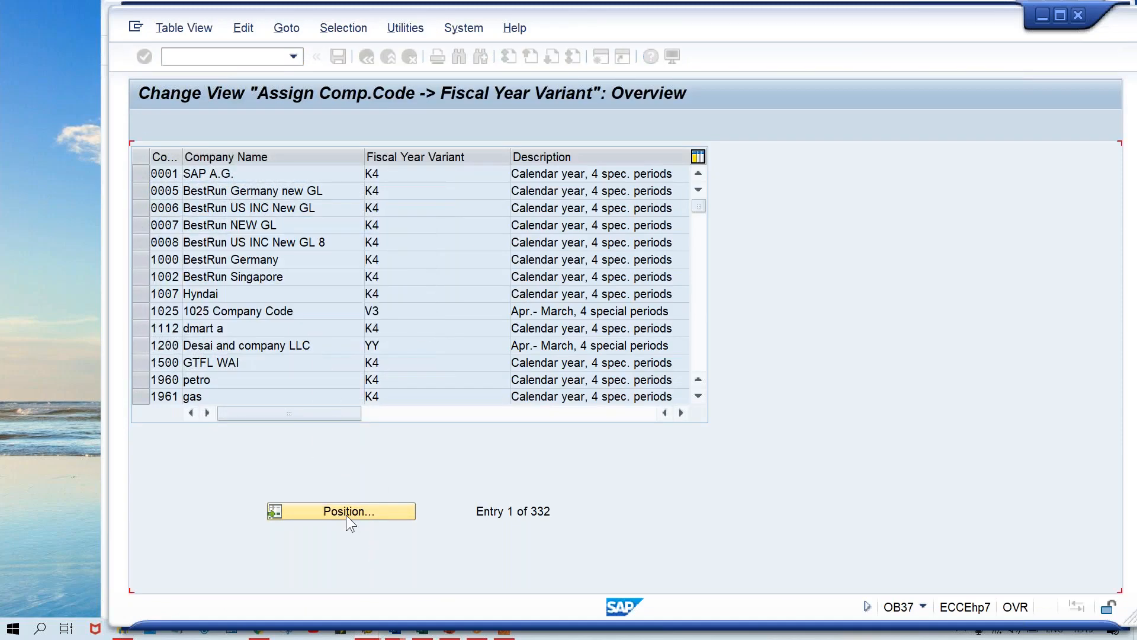
left_click_drag(388, 174, 357, 175)
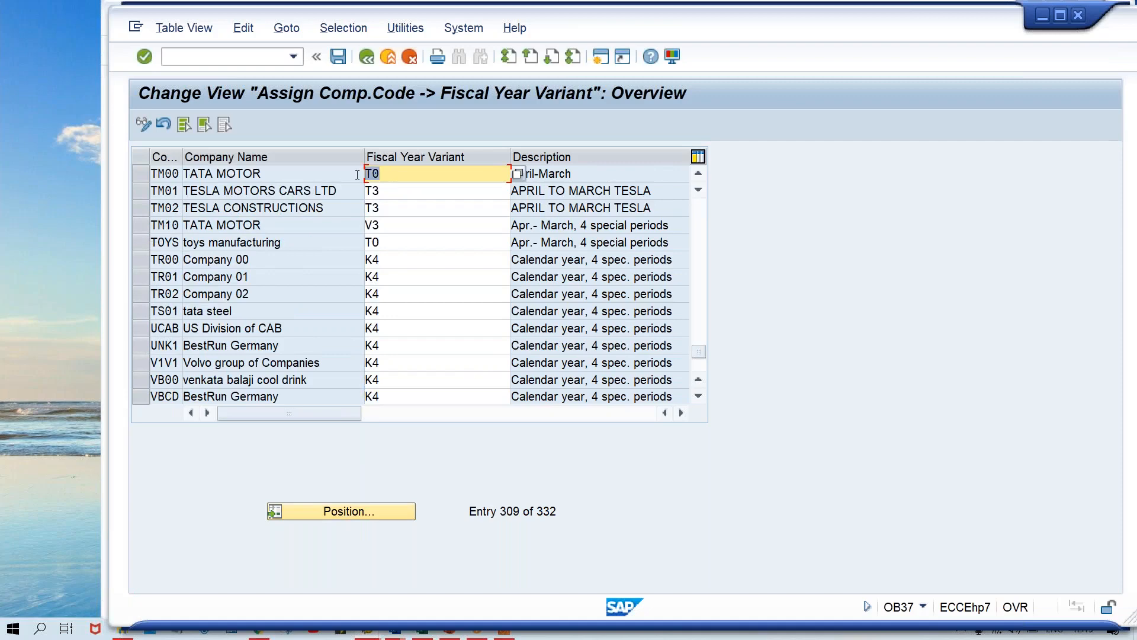
left_click(605, 179)
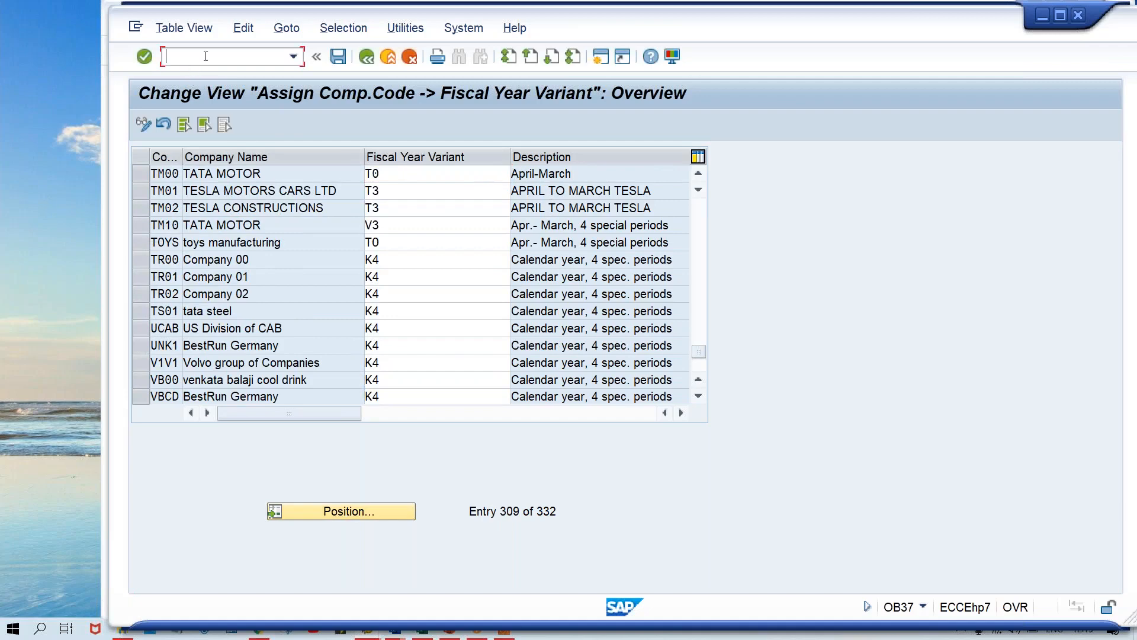
- Open transaction OB29 and display the periods of fiscal year variant T0
type("/NOB29")
key("Return")
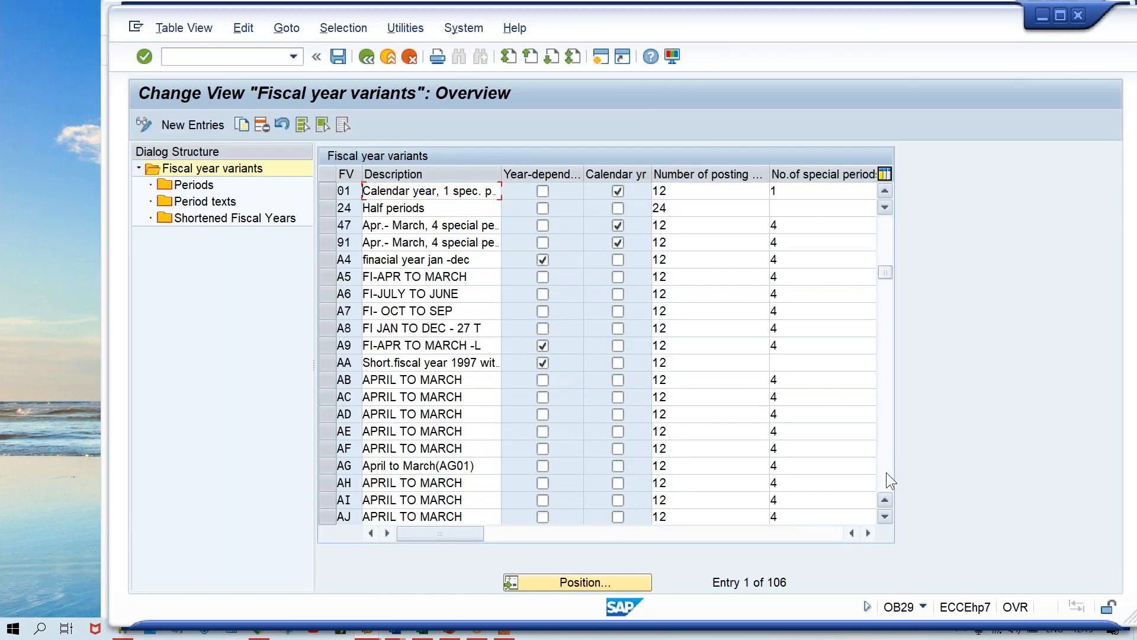
scroll(886, 471, "down", 1)
scroll(886, 472, "down", 1)
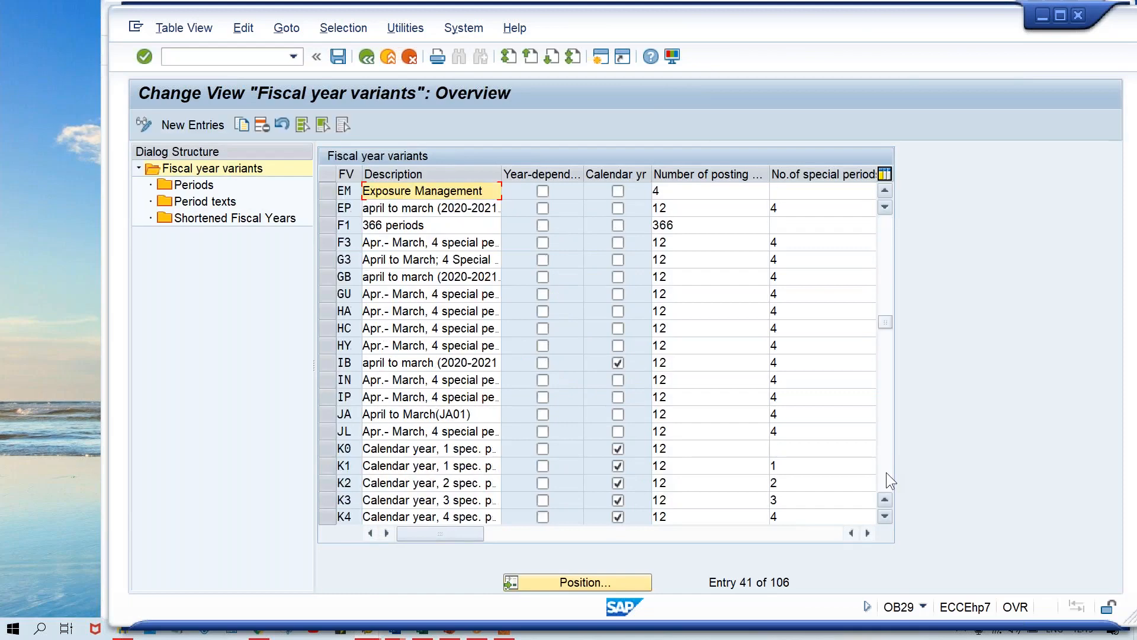
scroll(886, 471, "down", 1)
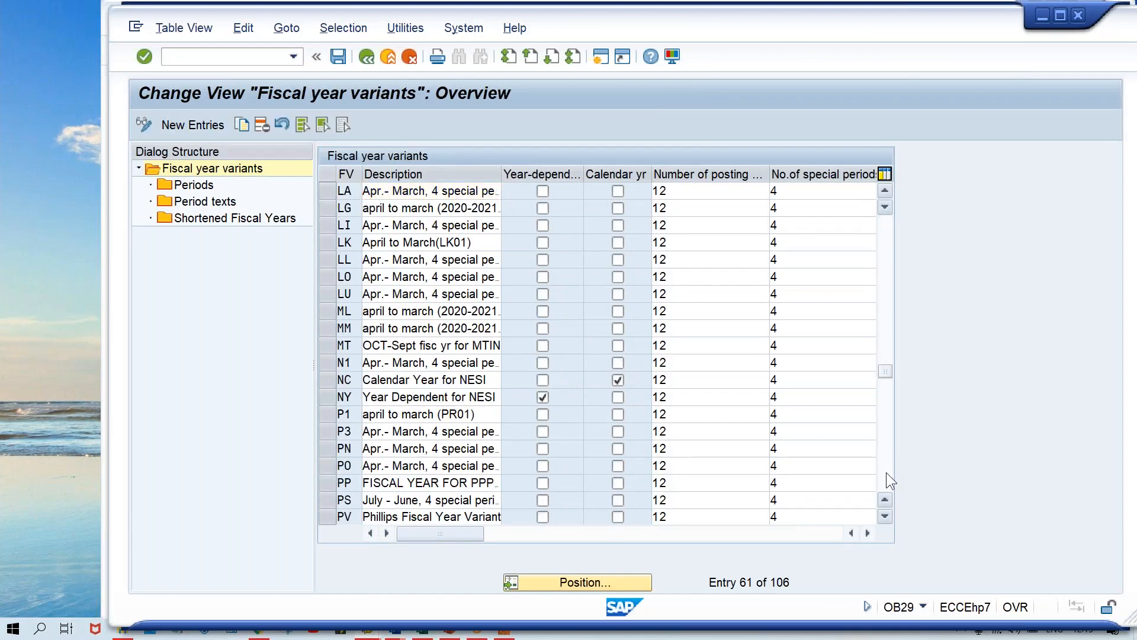
scroll(886, 471, "down", 1)
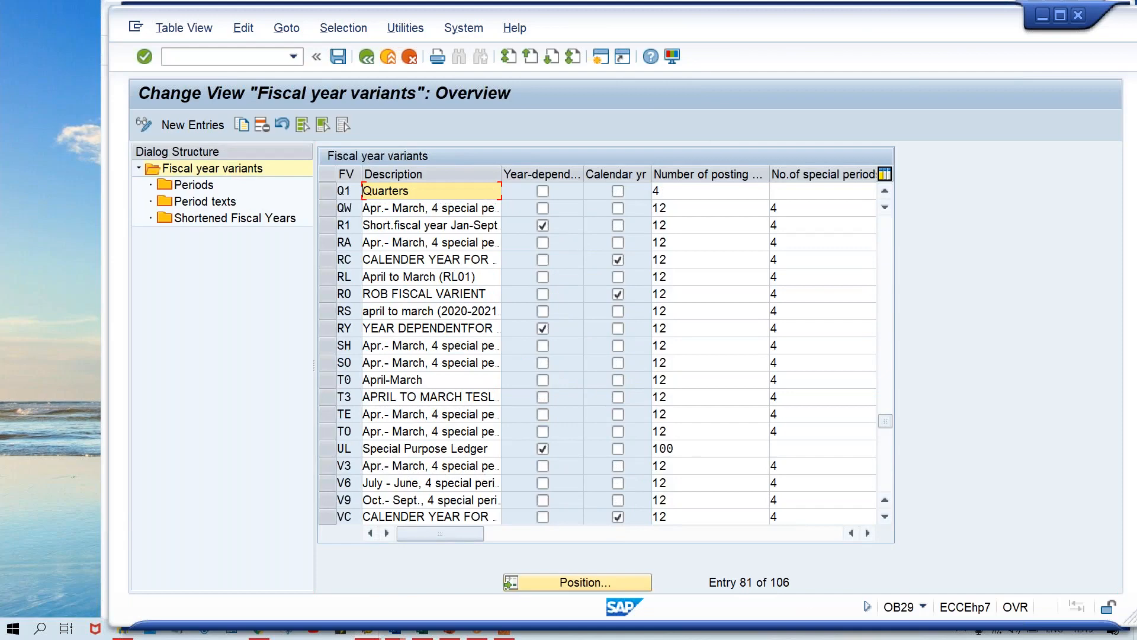
left_click(327, 380)
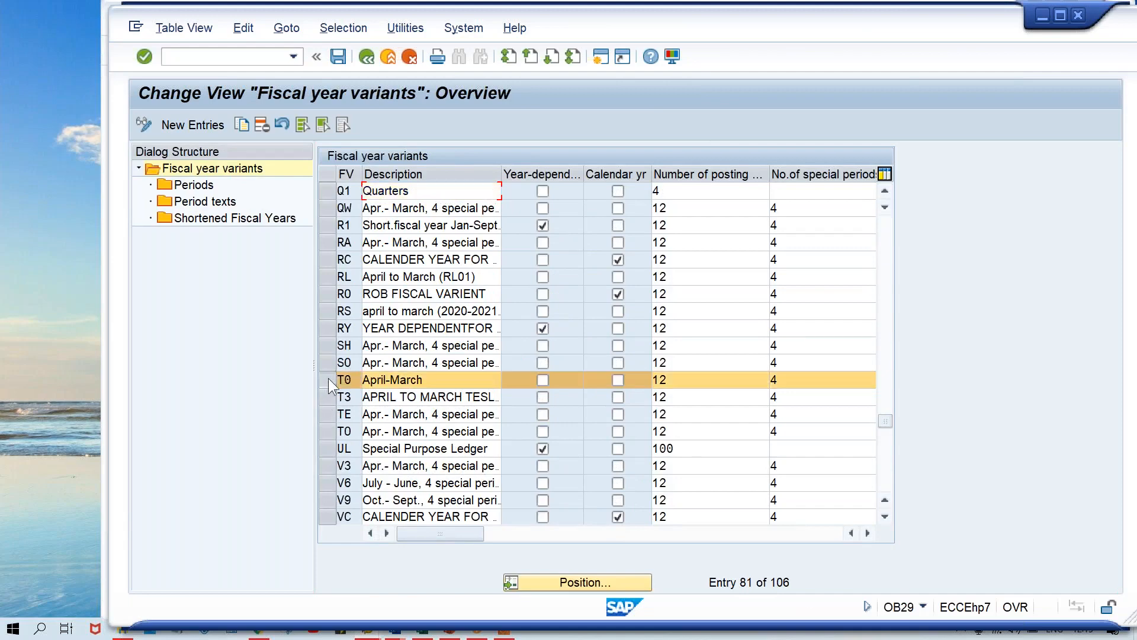
double_click(188, 184)
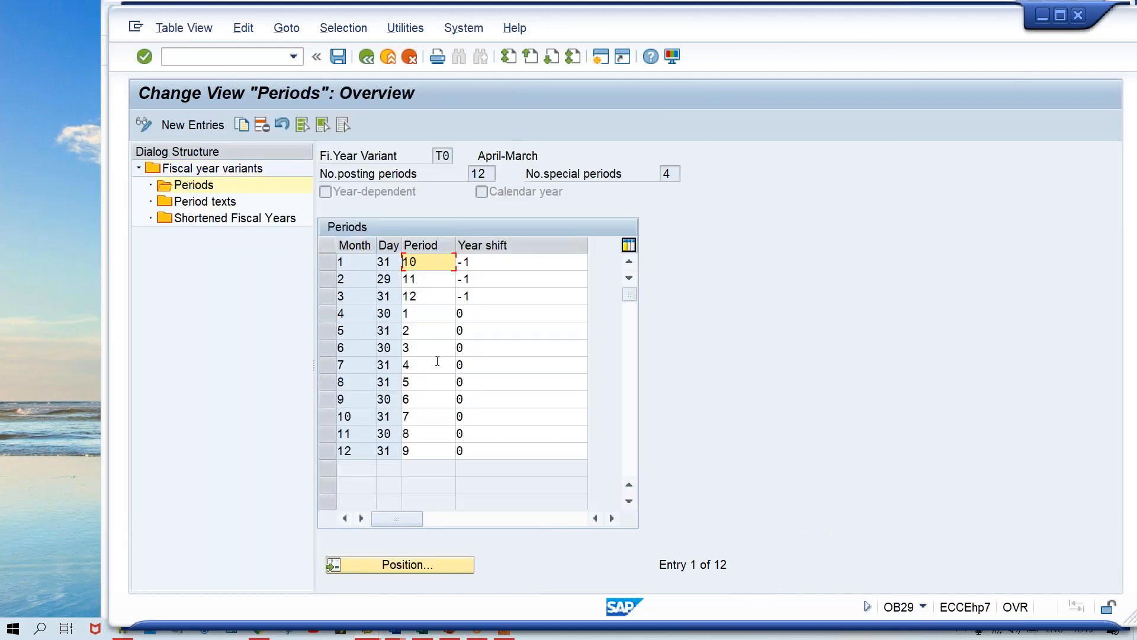
- Examine which posting period is assigned to month 4 in the April-March variant
left_click(328, 314)
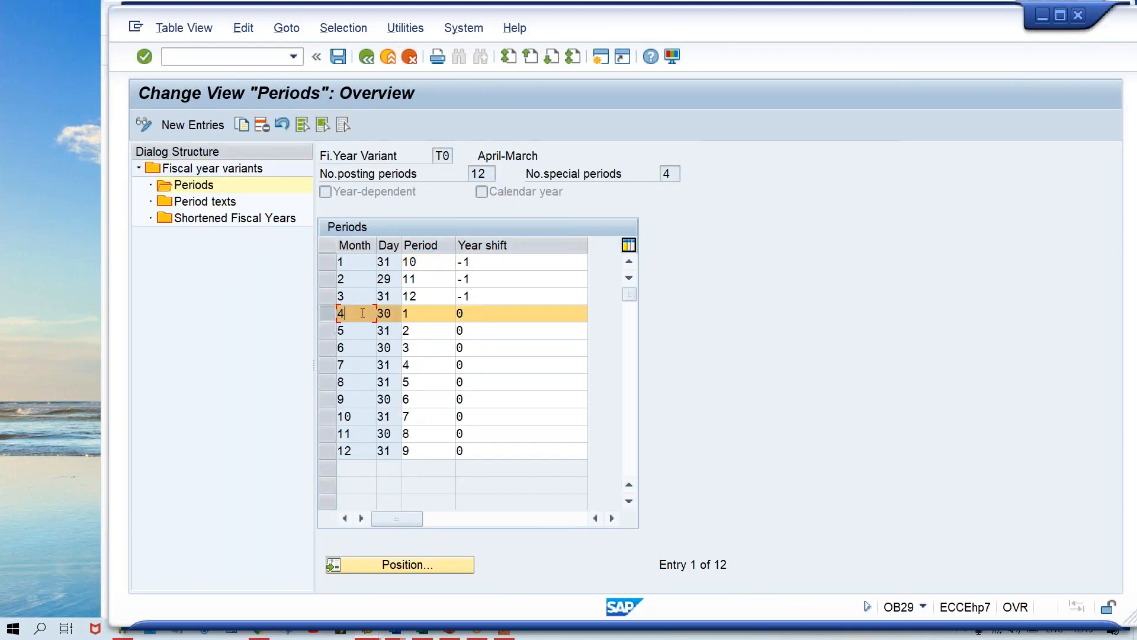
left_click(419, 314)
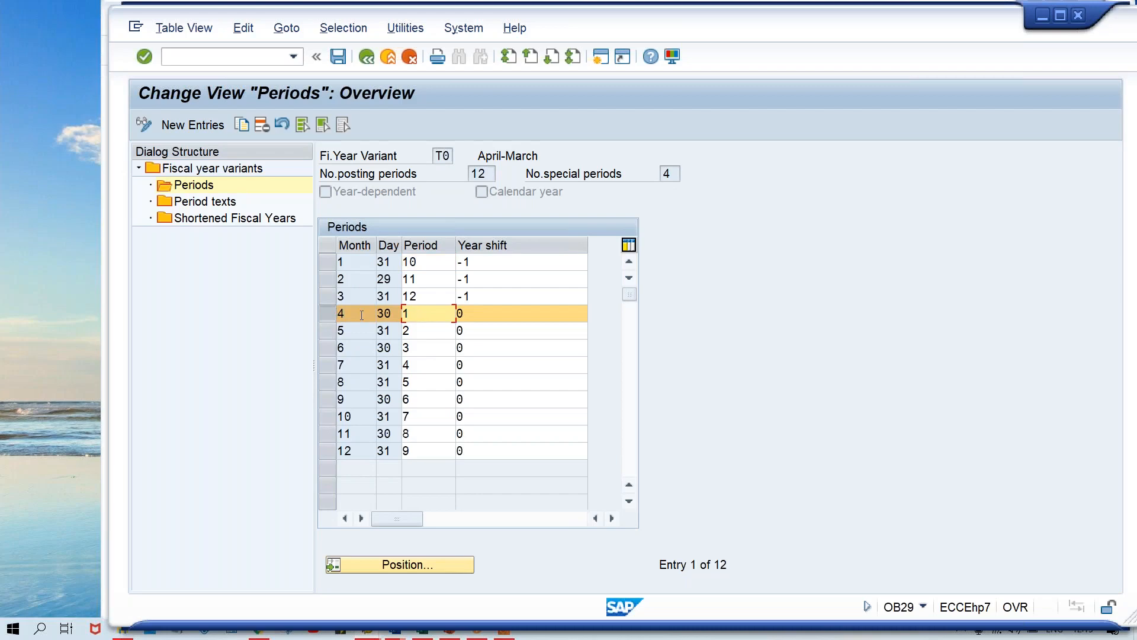
left_click(361, 315)
left_click(414, 314)
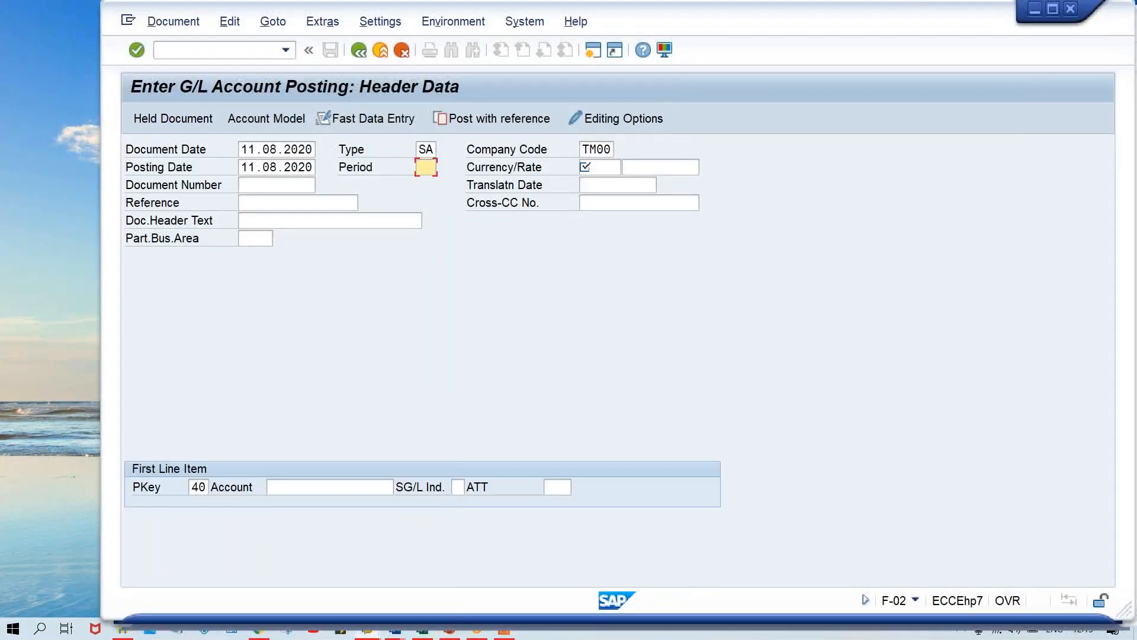
- Return to the F-02 posting session and set the currency to INR
left_click(599, 169)
type("INR")
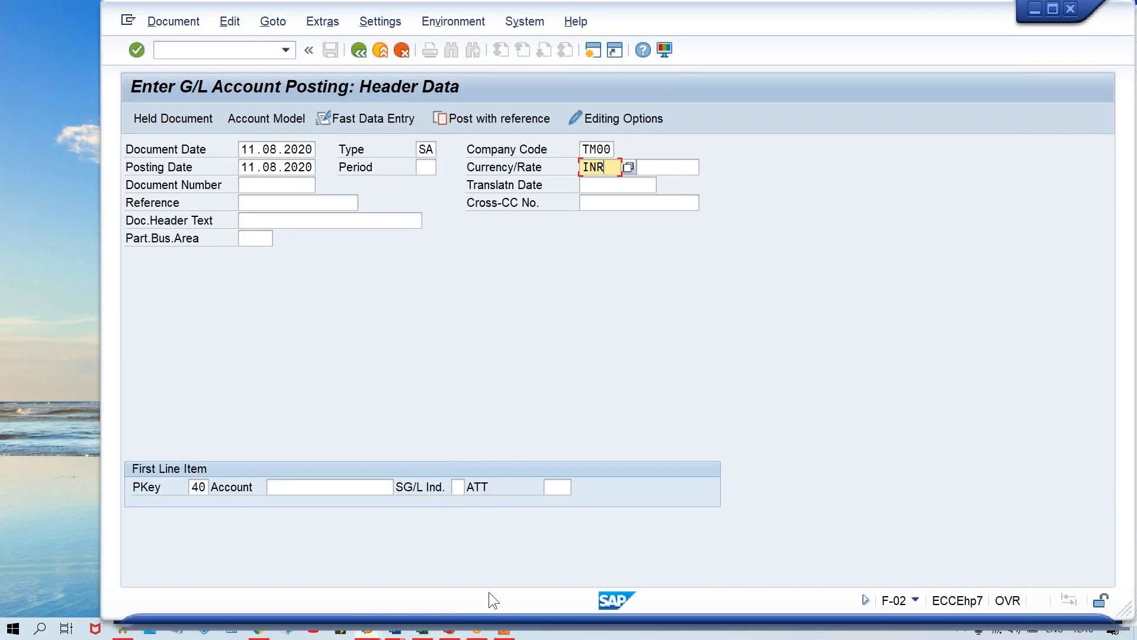
- Switch to the Class workbook in Excel and append posting key "- 40" to the RENT ACT DR. entry in F3
key("alt+Tab")
key("alt+Tab")
key("alt+Tab")
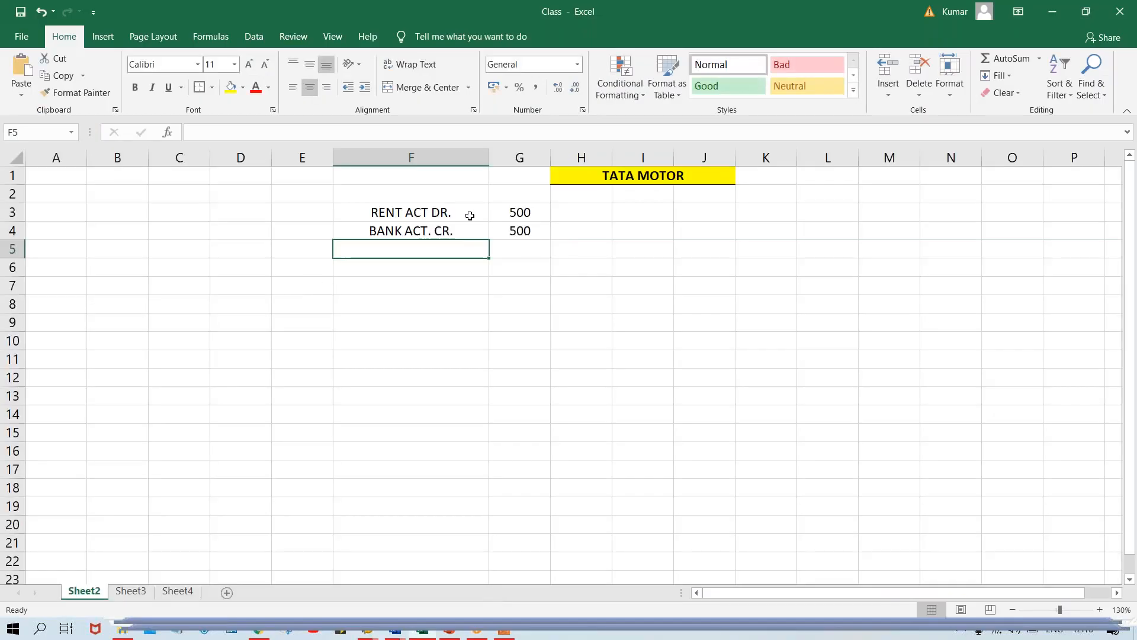
left_click(456, 215)
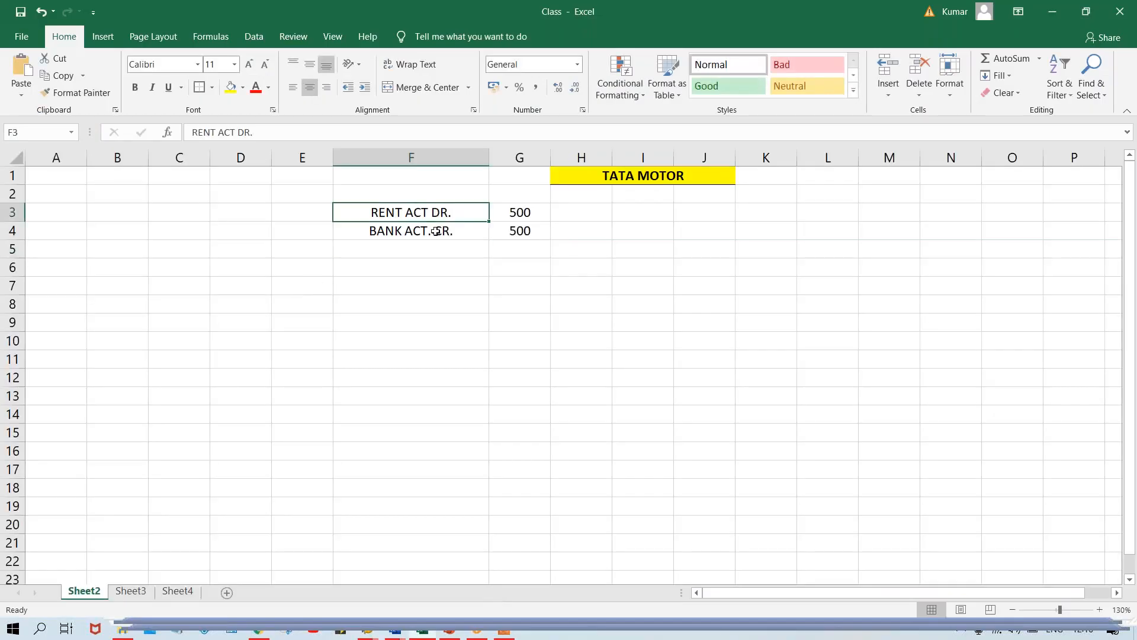
left_click(436, 231)
left_click(471, 211)
key("F2")
type("- ")
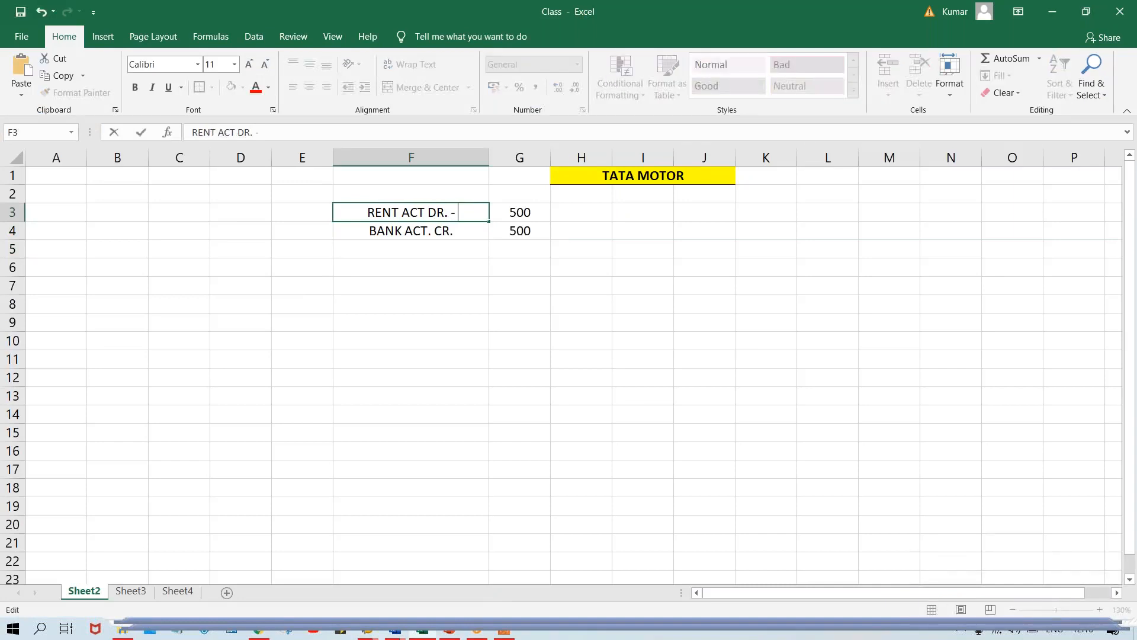
type("40")
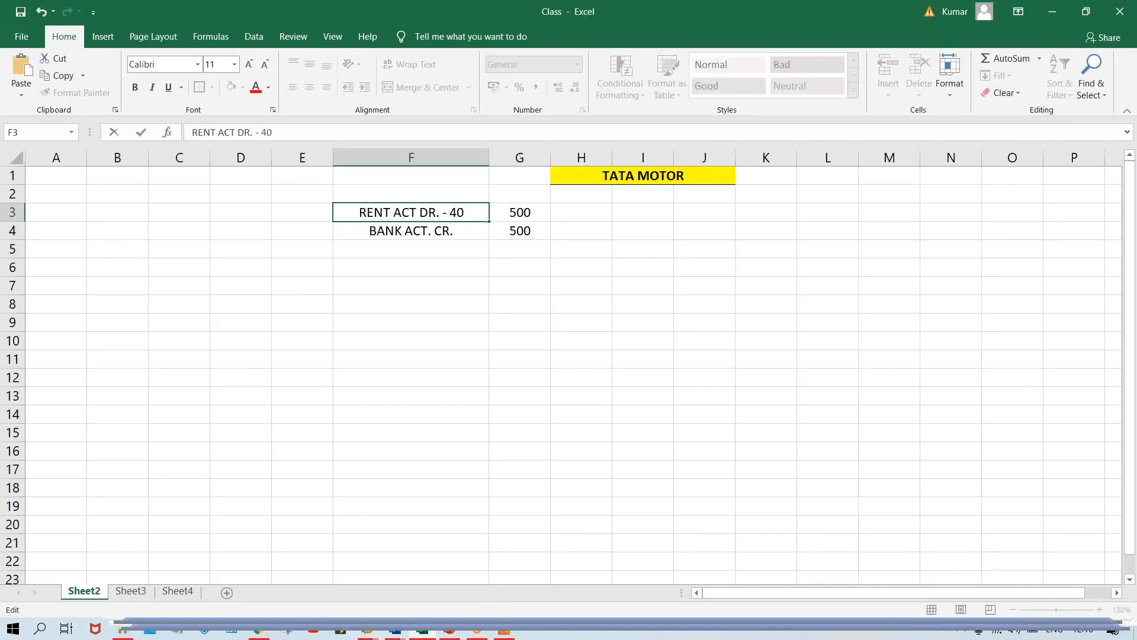
- Append posting key "- 50" to the BANK ACT. CR. entry in F4
left_click(466, 235)
key("F2")
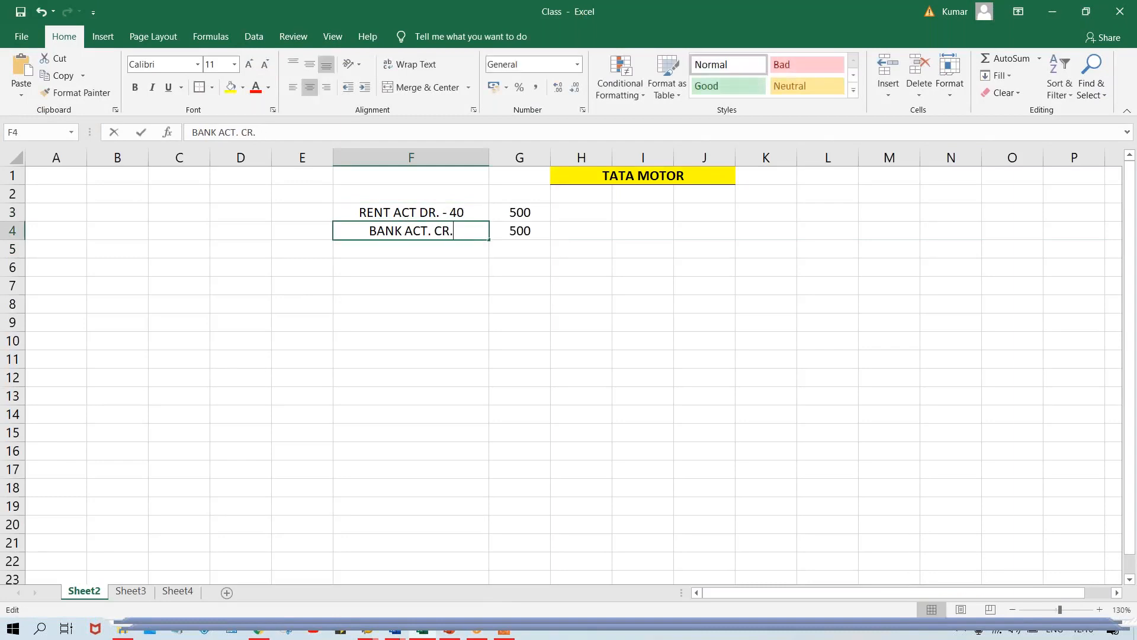
type("- 50")
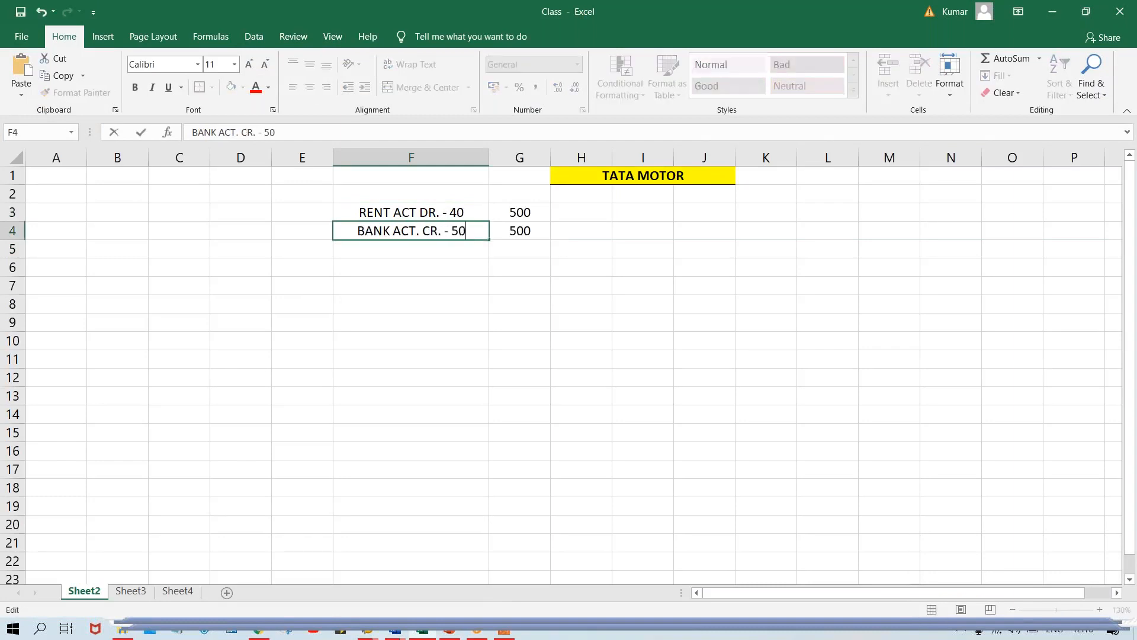
key("Return")
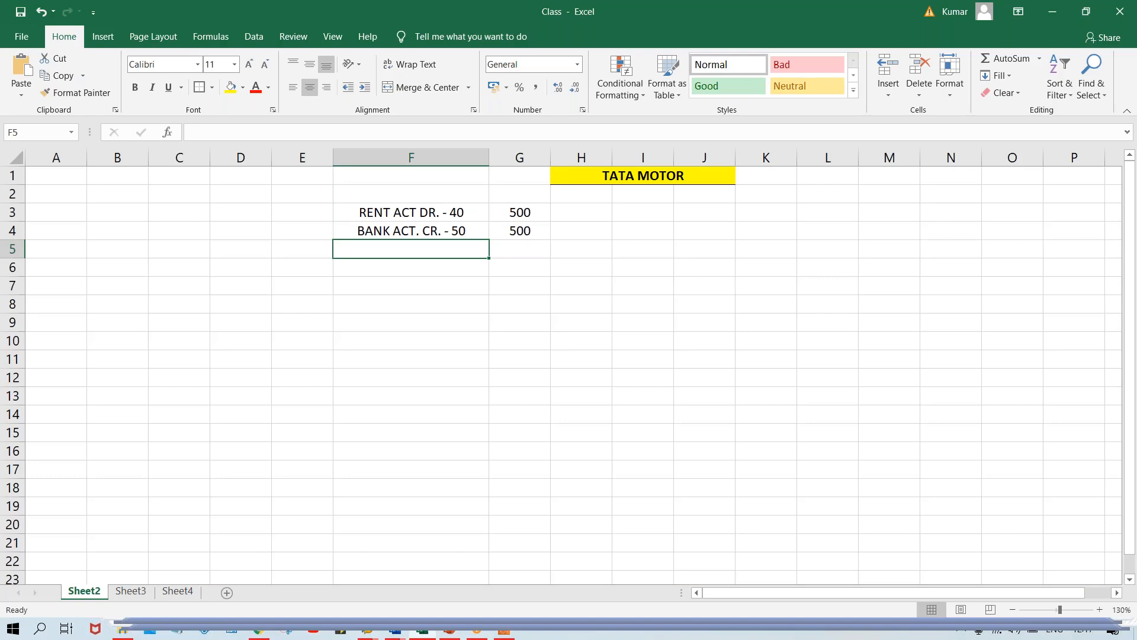
- Enter the heading "F-02 (JV)" in cell F1 above the journal entry
left_click(402, 180)
type("F-02")
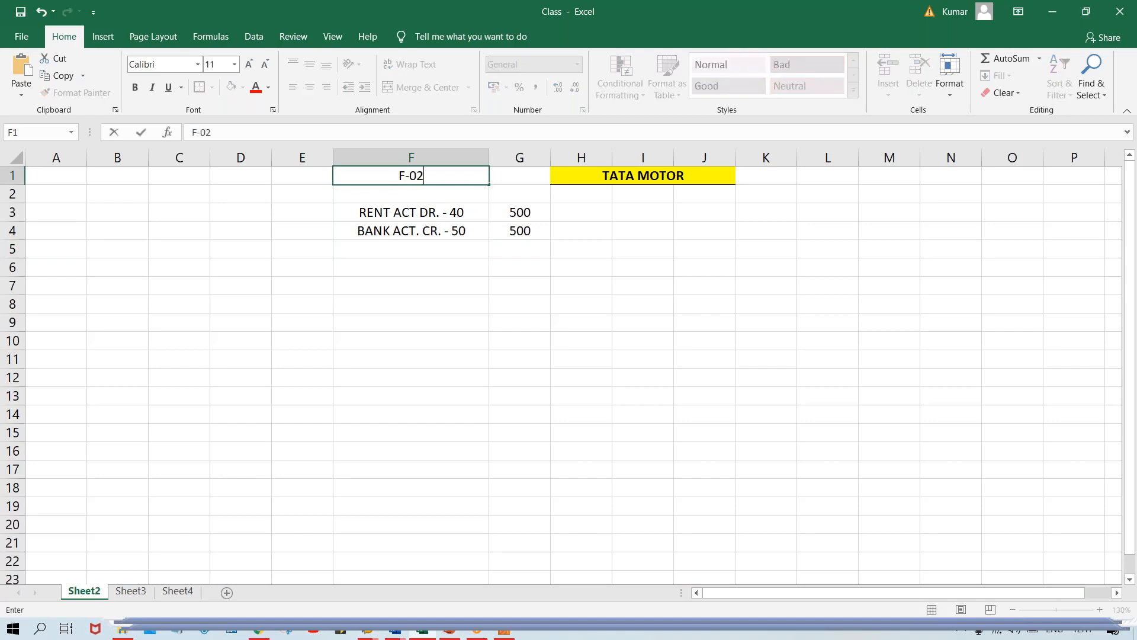
key("Return")
double_click(437, 176)
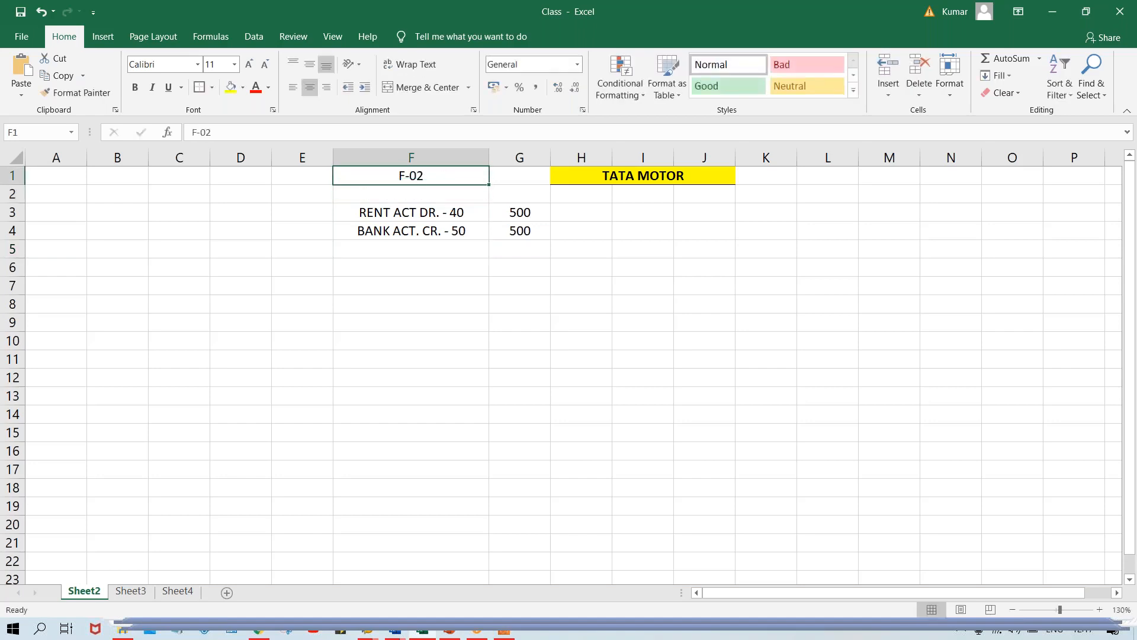
type("(")
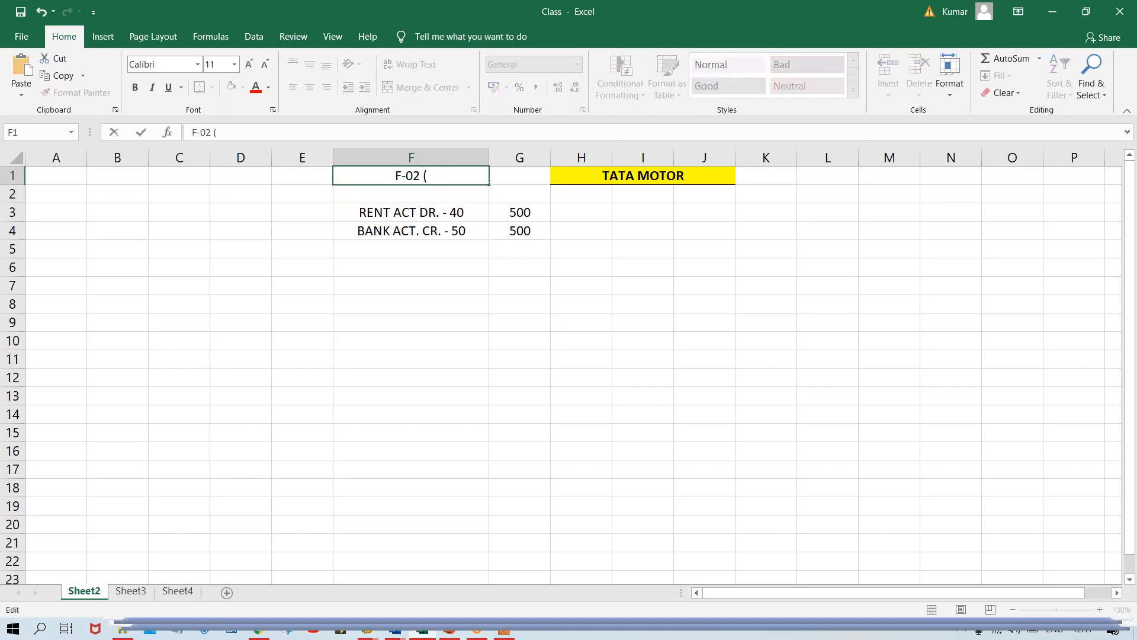
type("JV)")
left_click(442, 285)
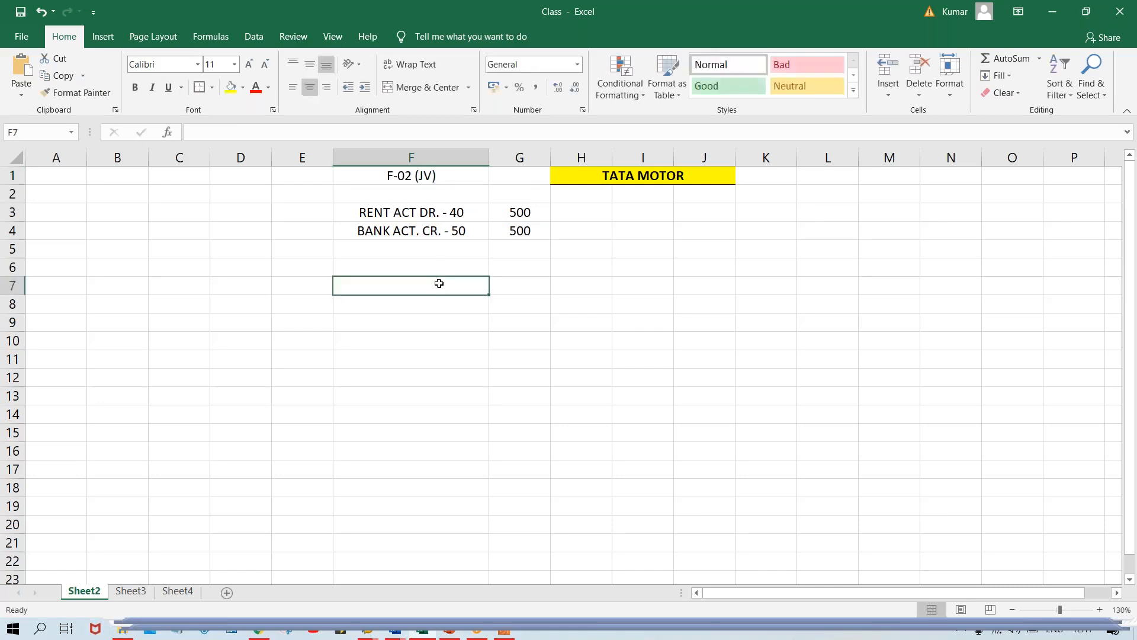
- Underline the "F-02 (JV)" heading in F1 and select the bank amount in G4
left_click(411, 179)
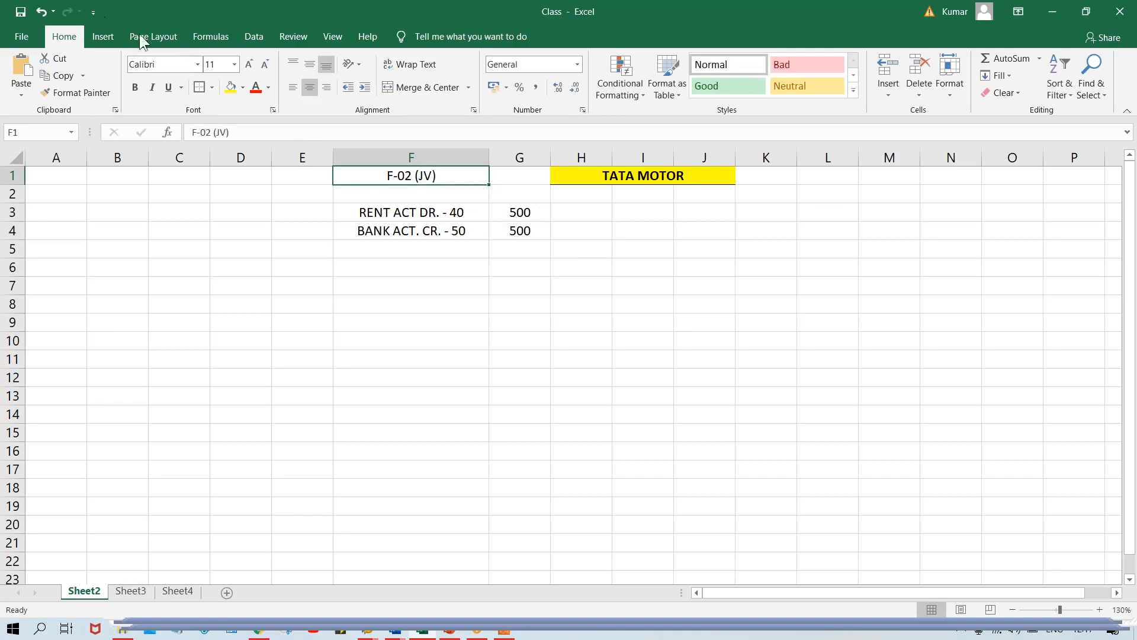
left_click(169, 87)
left_click(470, 361)
right_click(470, 362)
key("Escape")
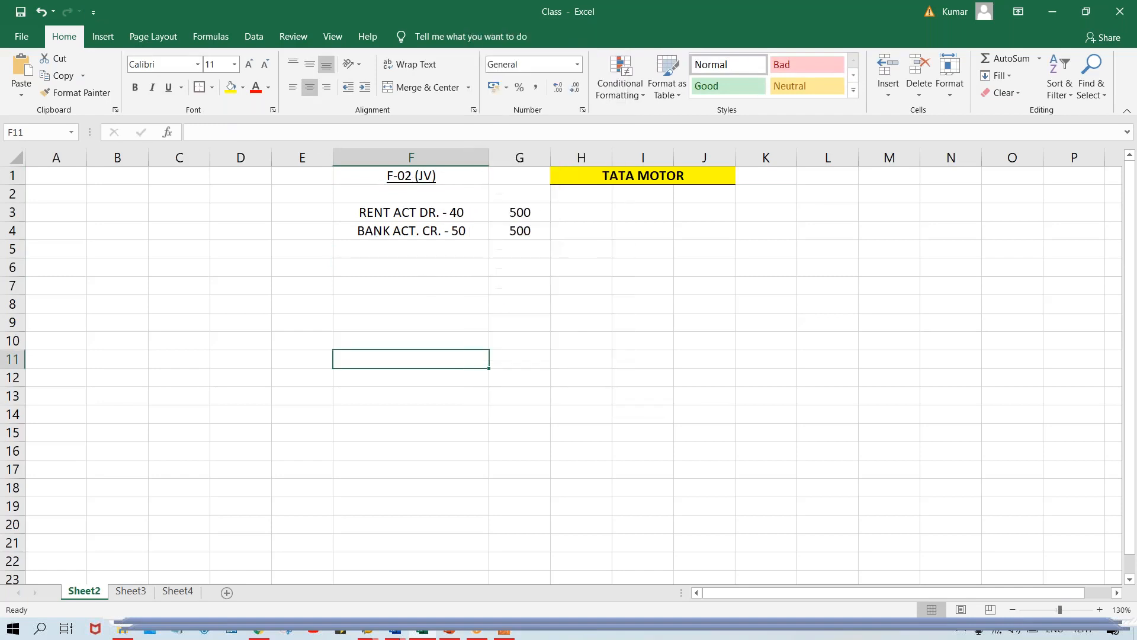
left_click(526, 234)
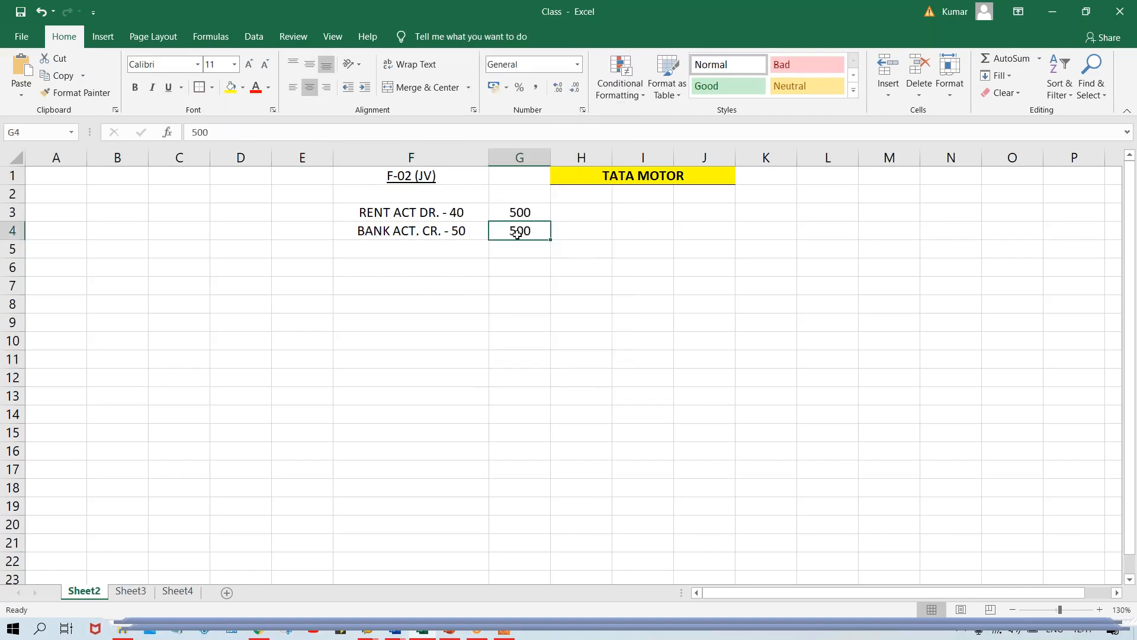
left_click(466, 213)
left_click(468, 232)
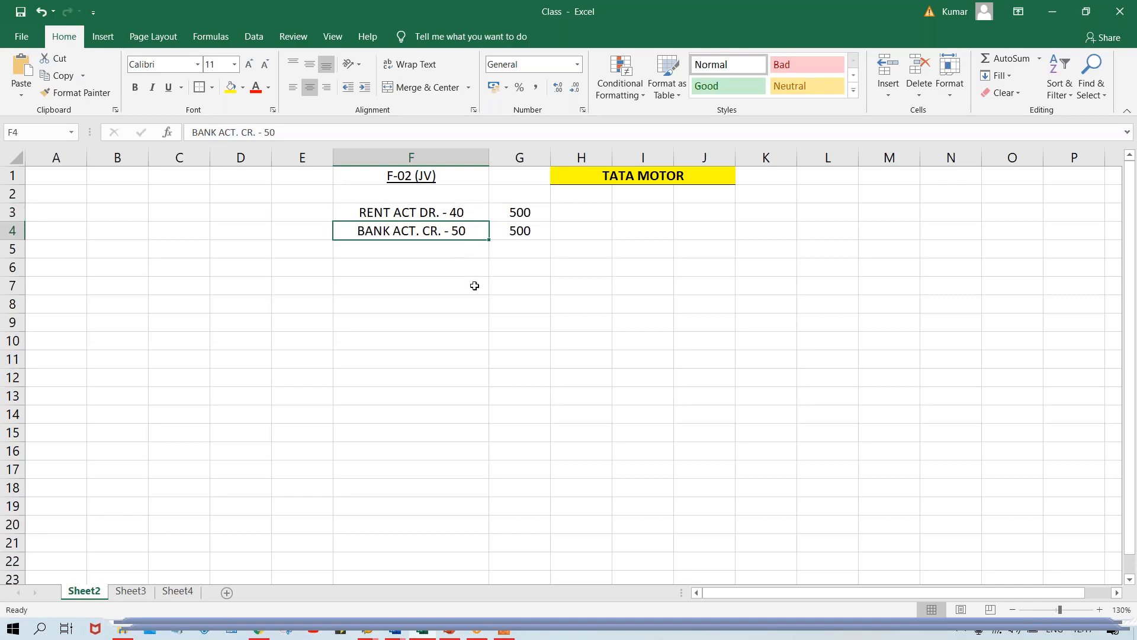
left_click(450, 215)
left_click(455, 231)
- Switch to the SAP F-02 session and look up G/L account 4000 RENT ACT. in chart of accounts TCOA for the posting key 40 item
key("alt+Tab")
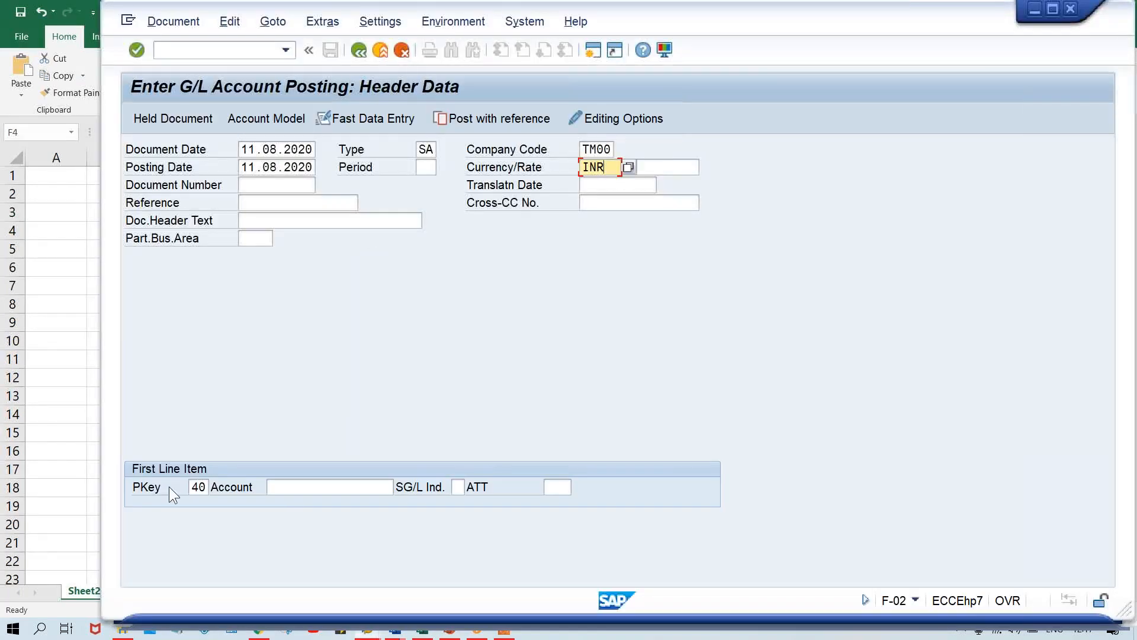
left_click(197, 487)
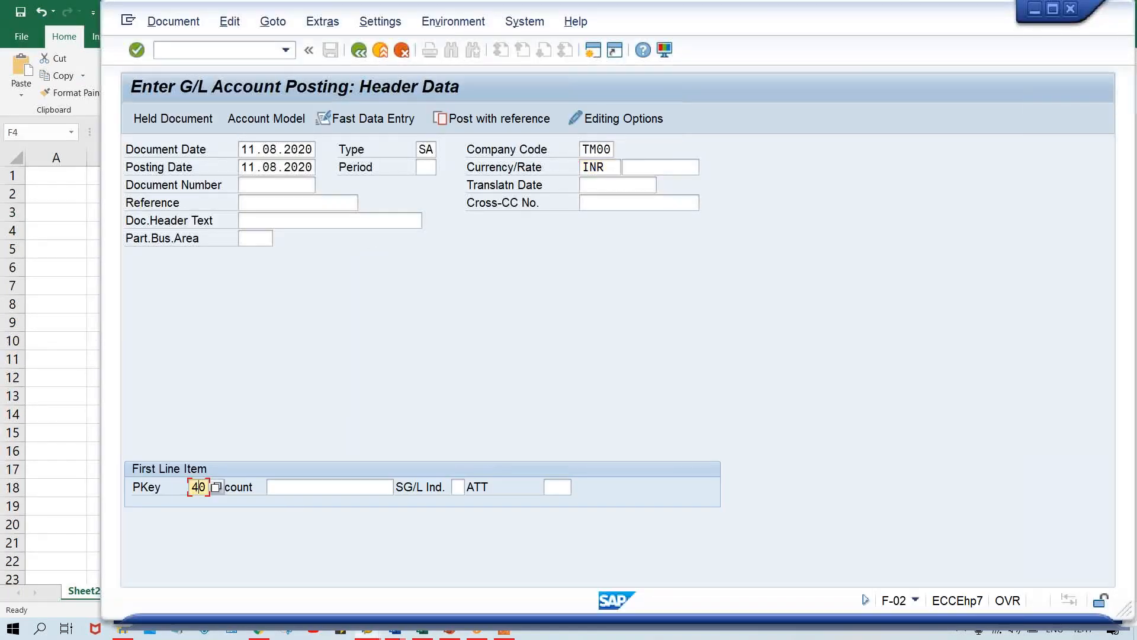
left_click(334, 485)
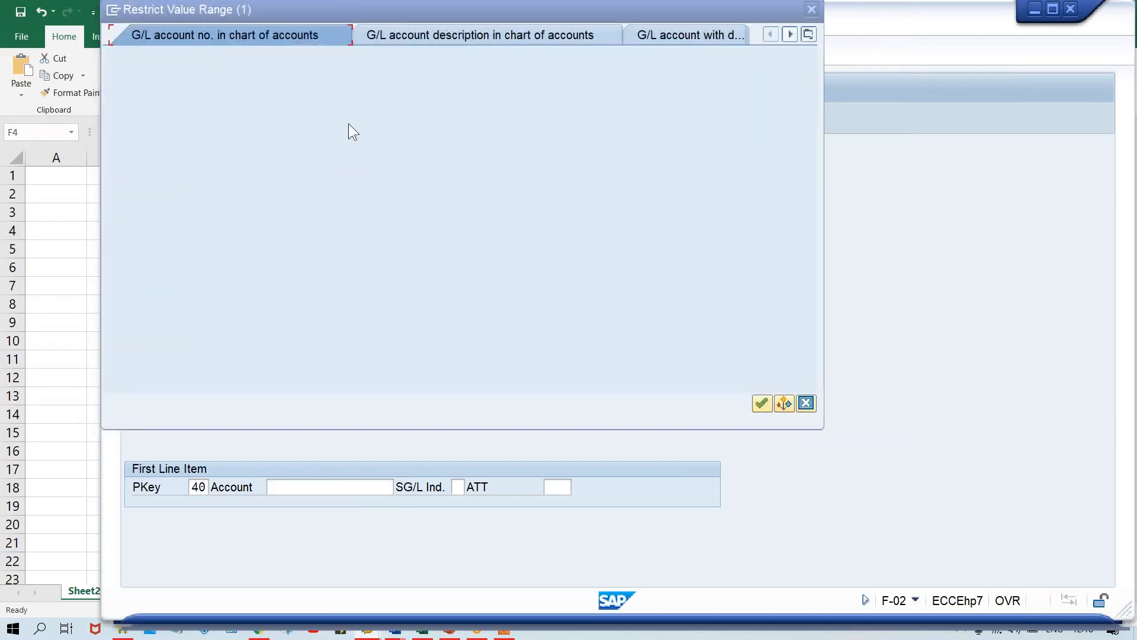
left_click(354, 110)
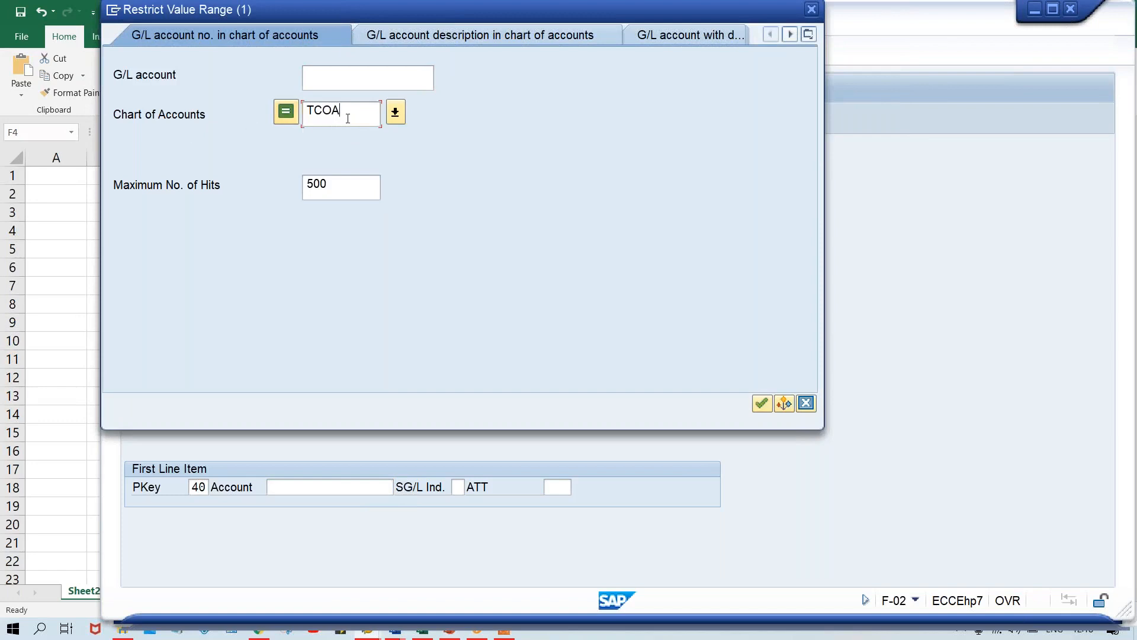
key("Return")
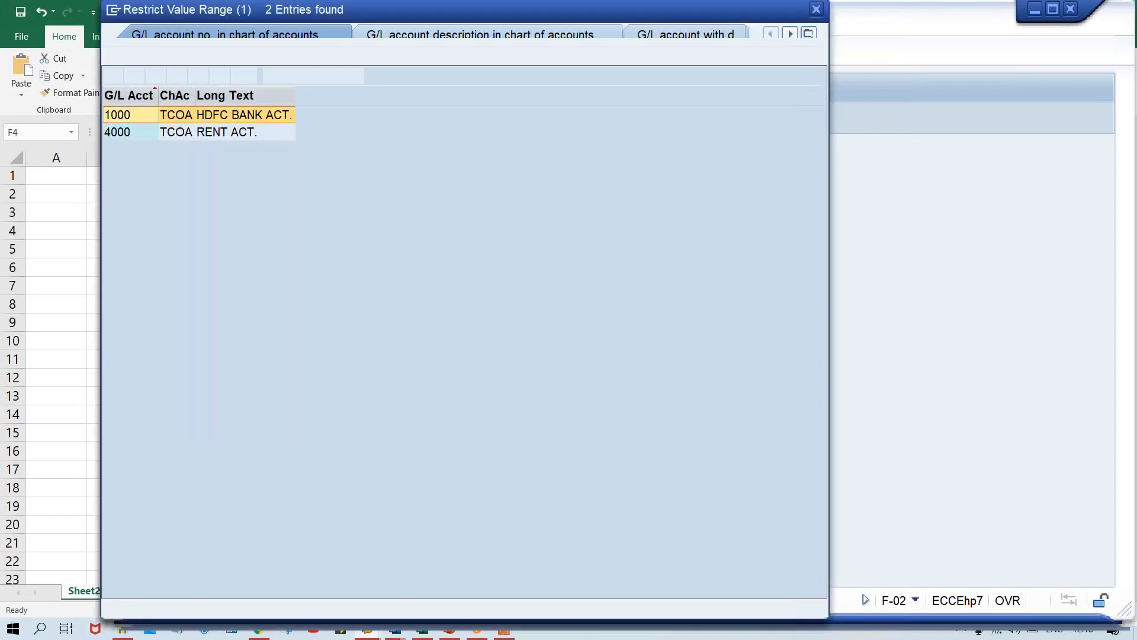
left_click(232, 133)
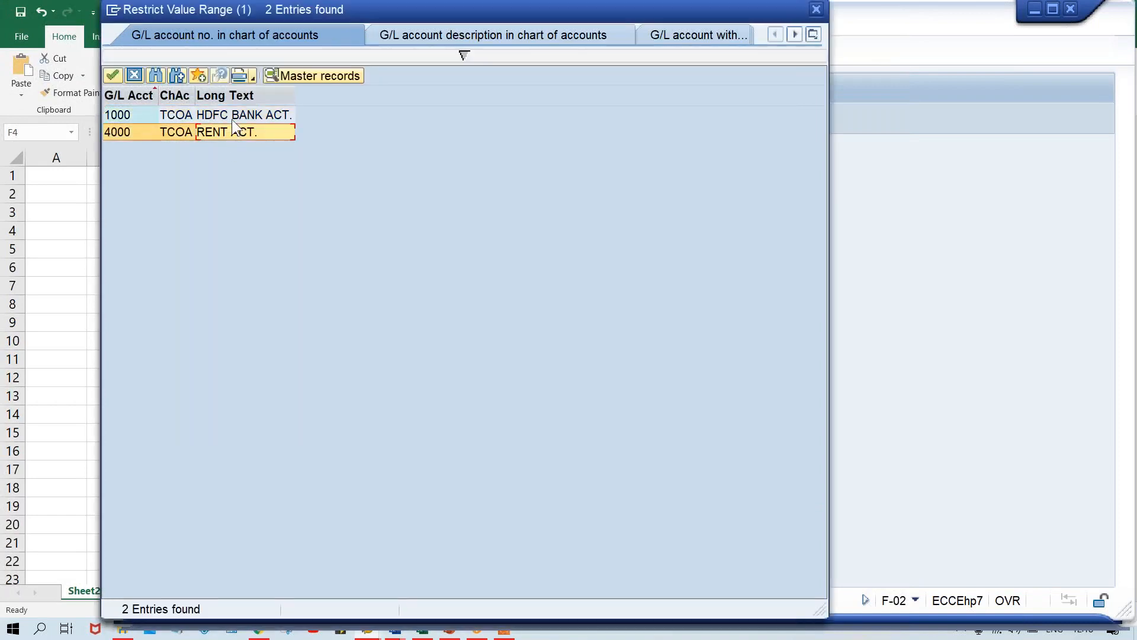
left_click(234, 118)
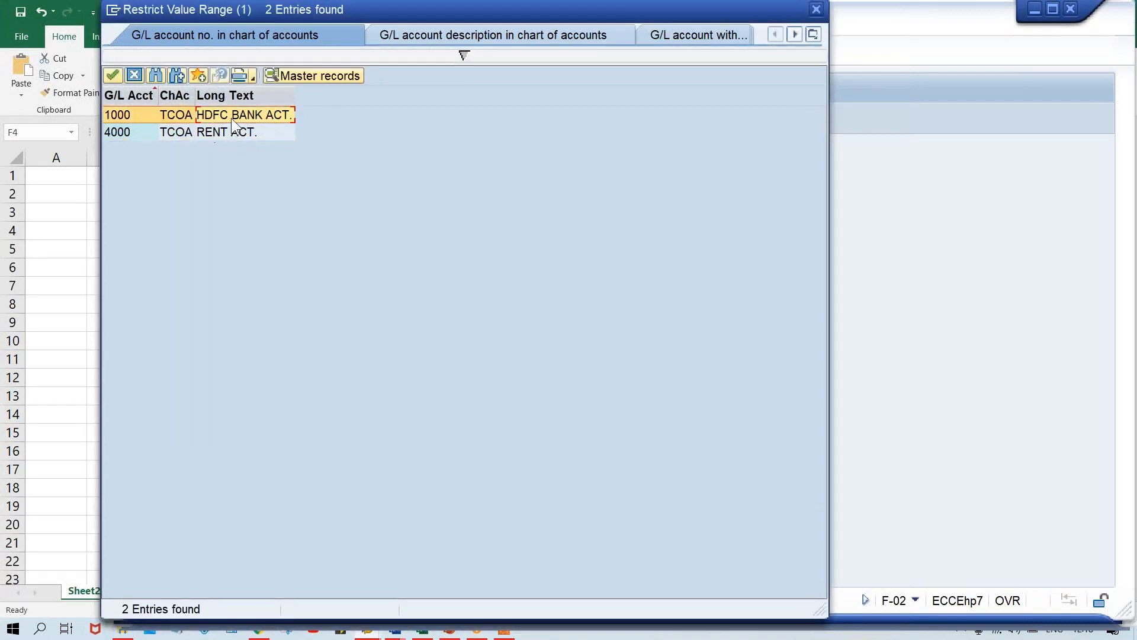
left_click(129, 132)
double_click(203, 129)
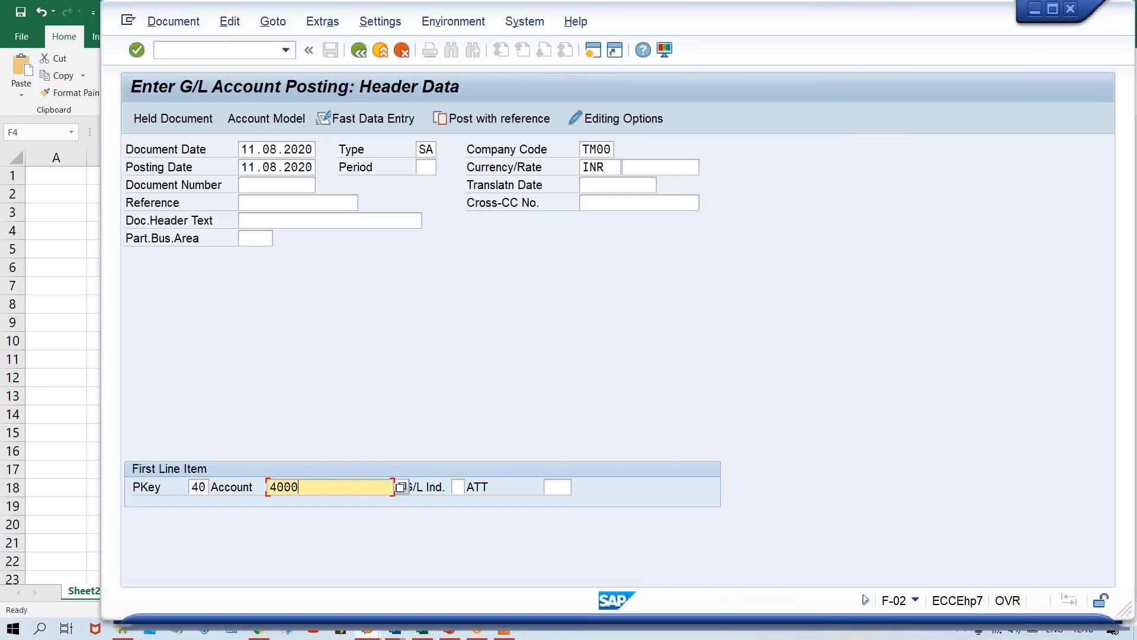
- Submit the document header and read the detailed explanation of the status message about the posting period
key("Return")
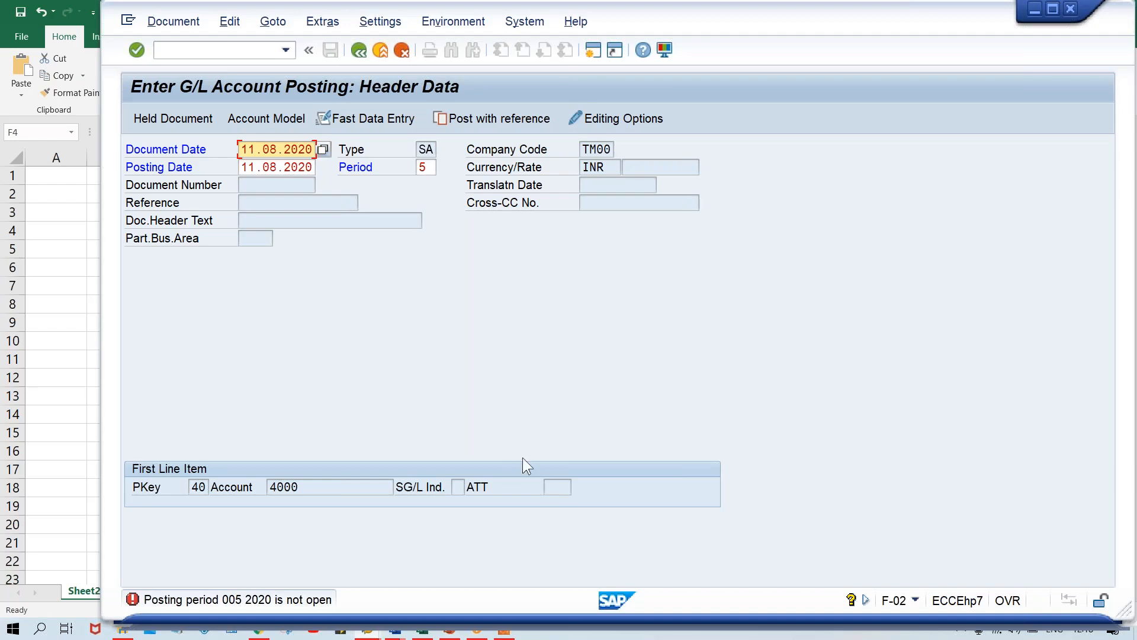
left_click(426, 168)
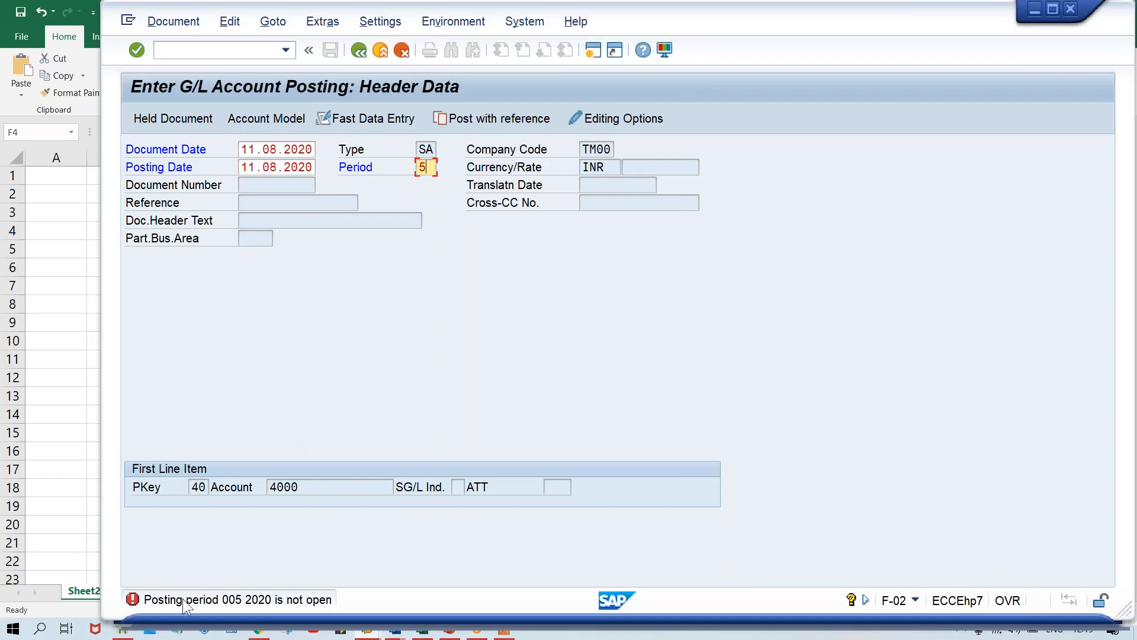
left_click(218, 603)
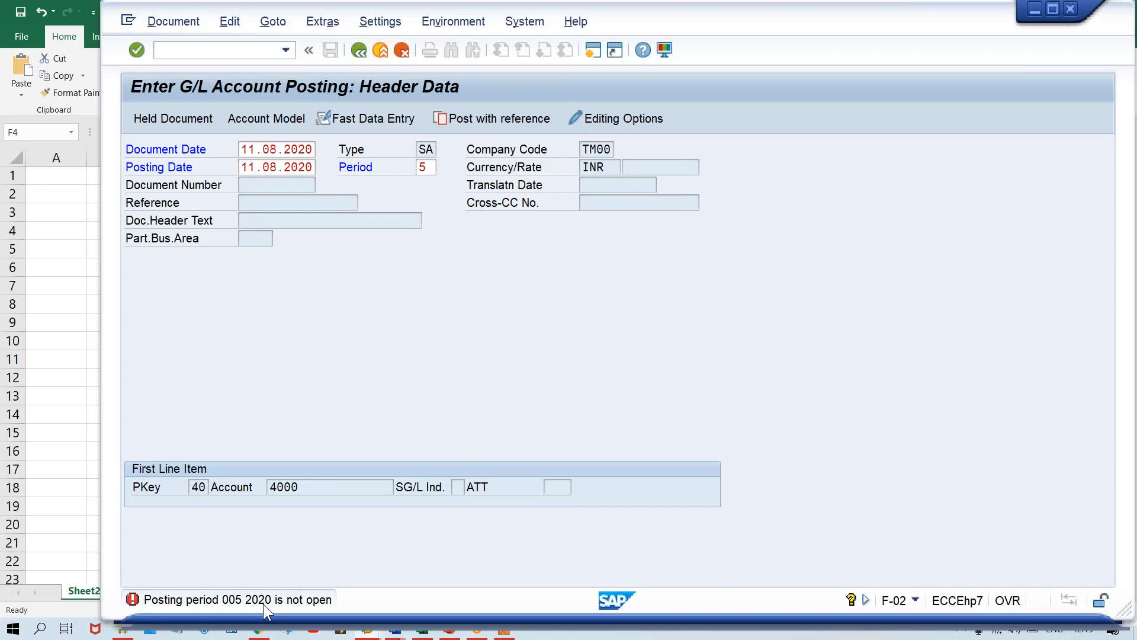
double_click(263, 603)
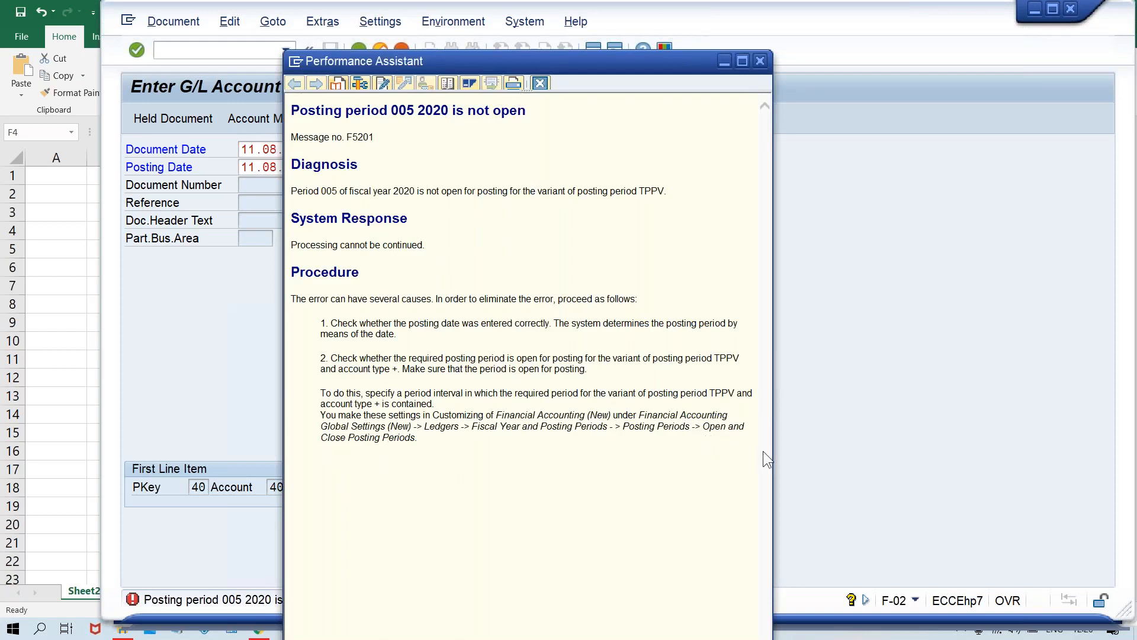
left_click(540, 83)
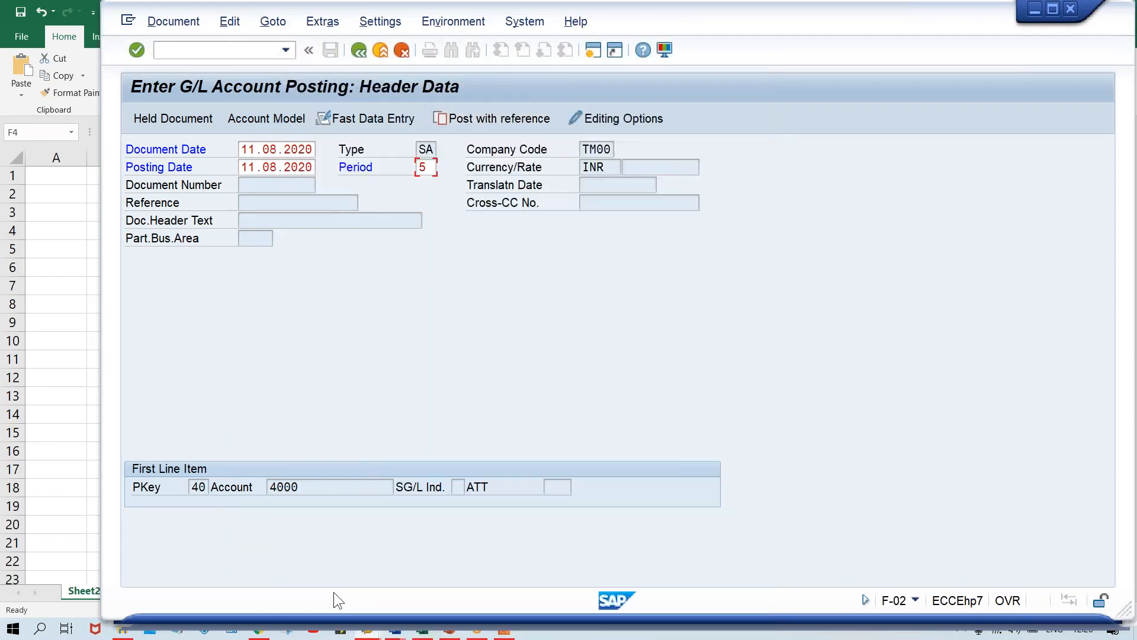
- Switch to the other SAP session showing the fiscal year periods and run transaction /NOB52
key("alt+Tab")
key("alt+Tab")
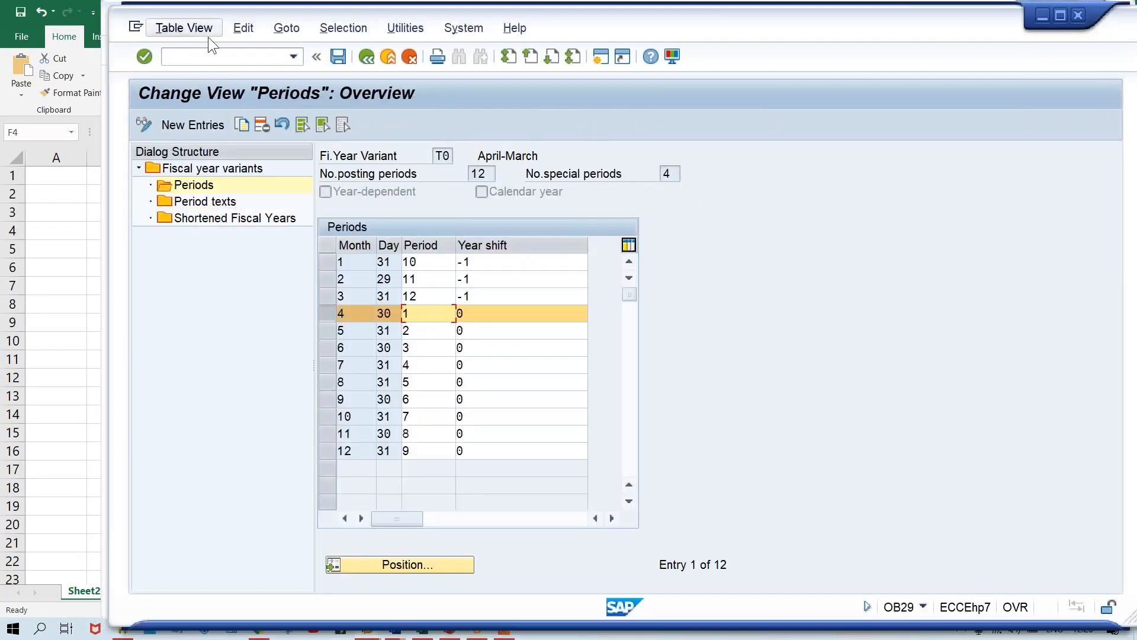
left_click(198, 56)
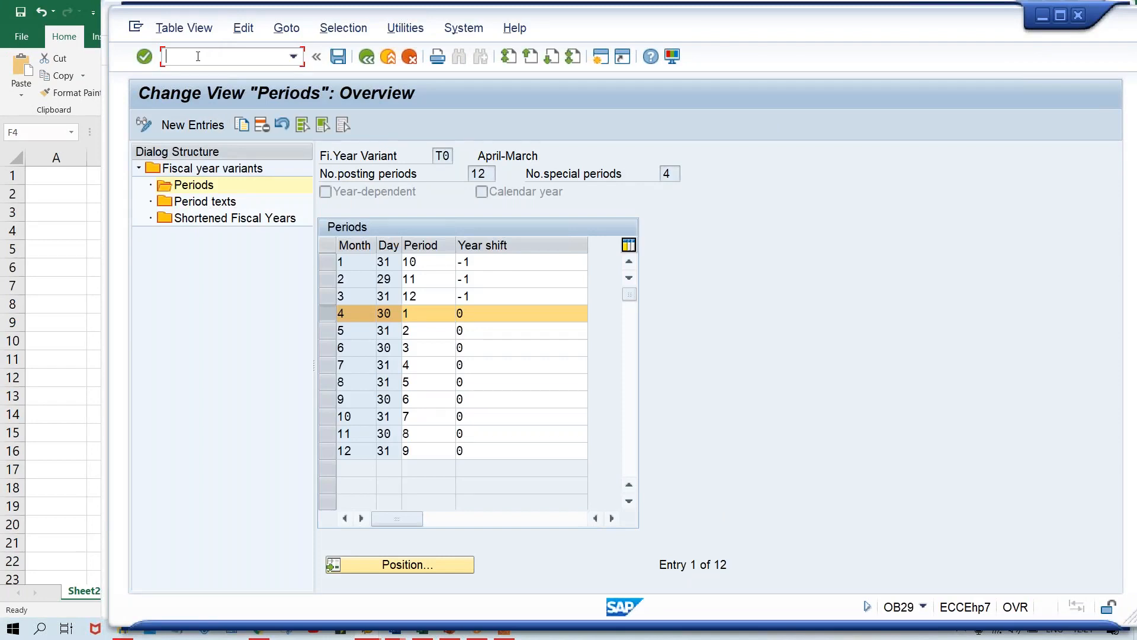
type("/NOB52")
key("Return")
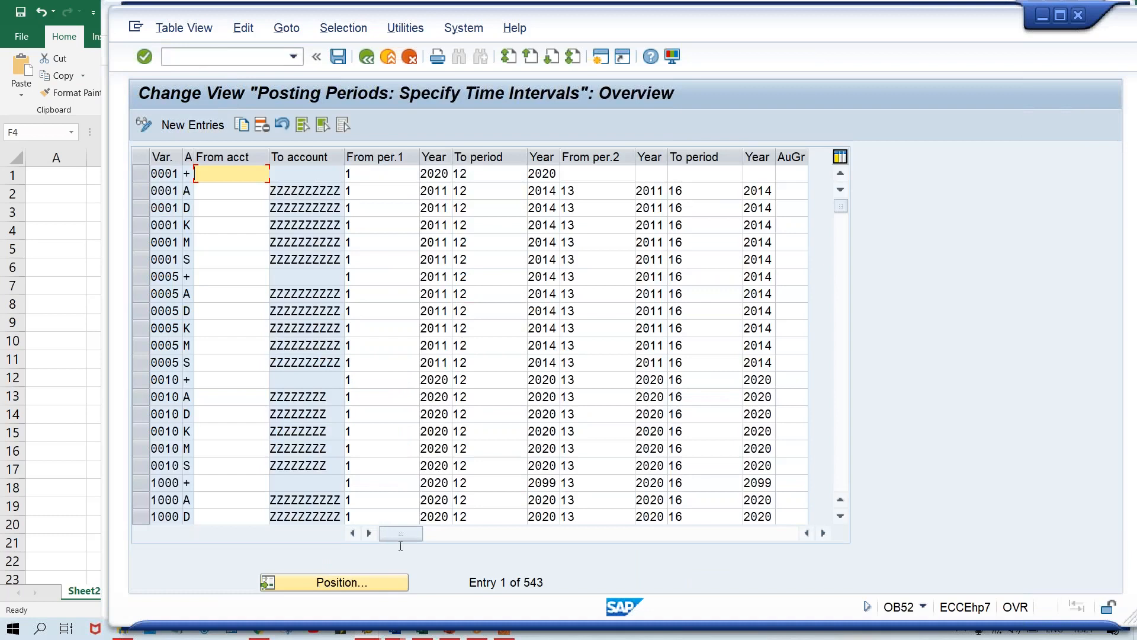
- Position the posting period intervals list at posting period variant TPPV
left_click(357, 582)
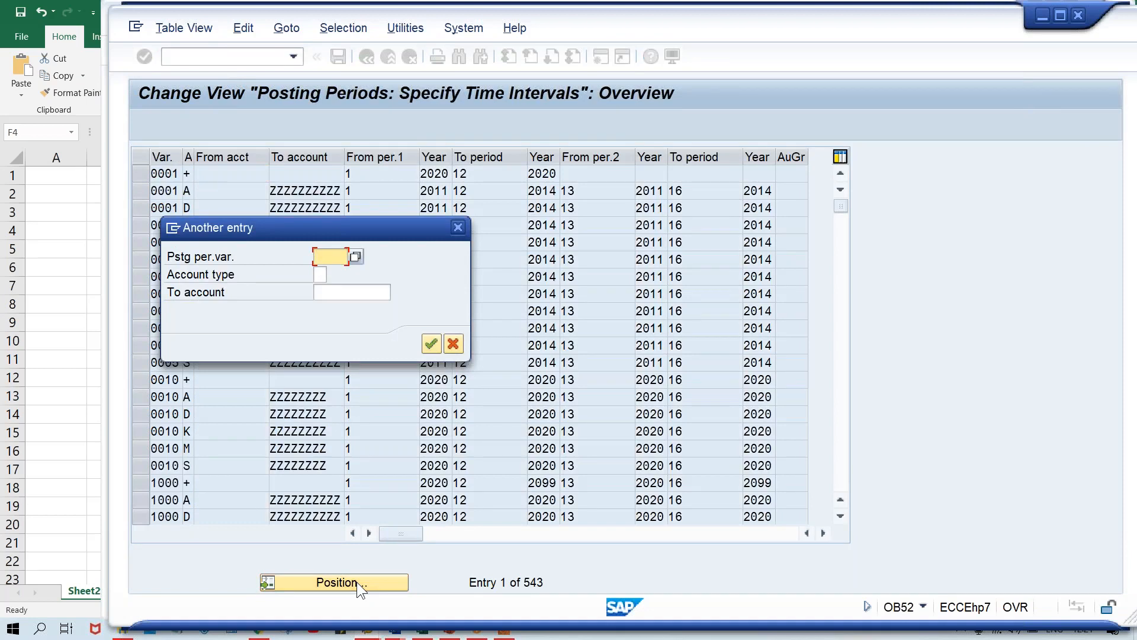
type("TPPV")
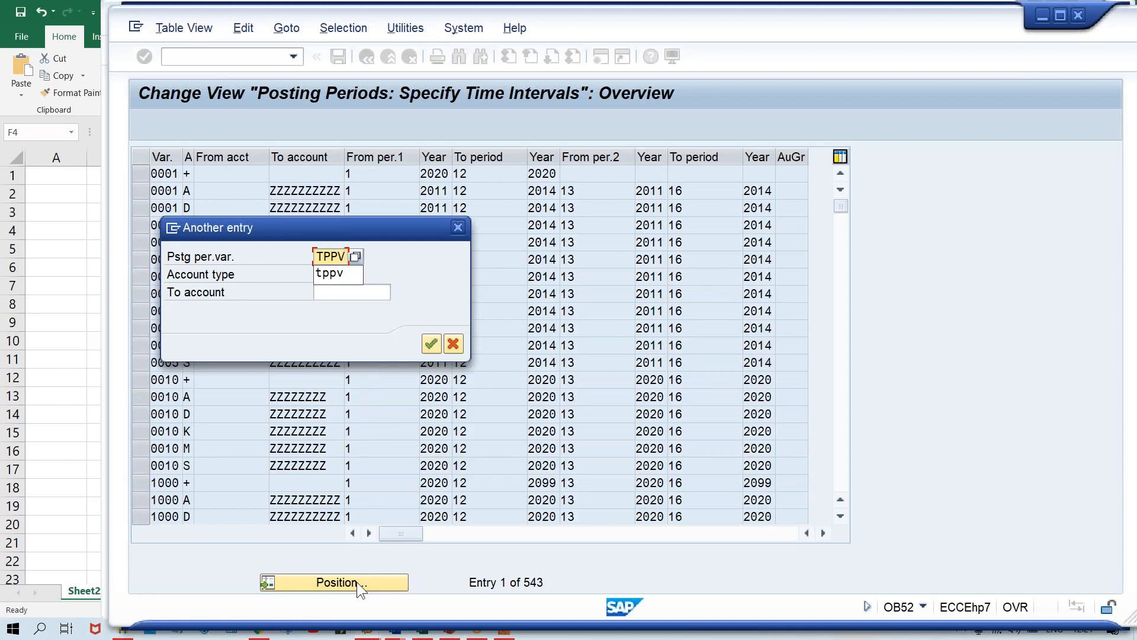
key("Return")
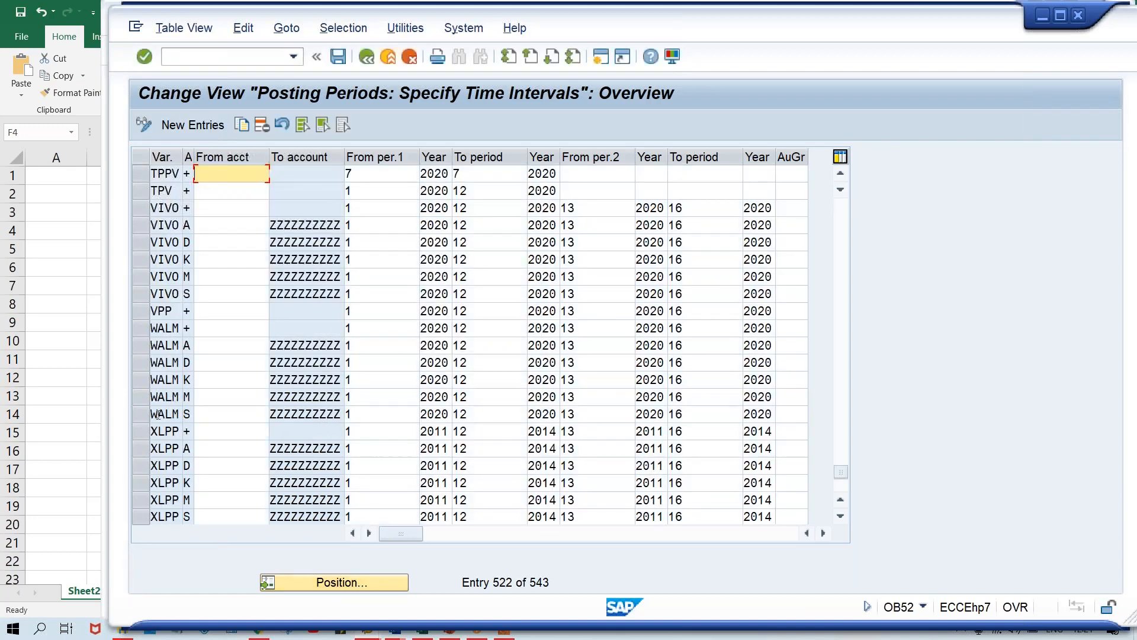
- Set both the first From period and its To period to 5 for variant TPPV, account type +
left_click(367, 172)
left_click(492, 174)
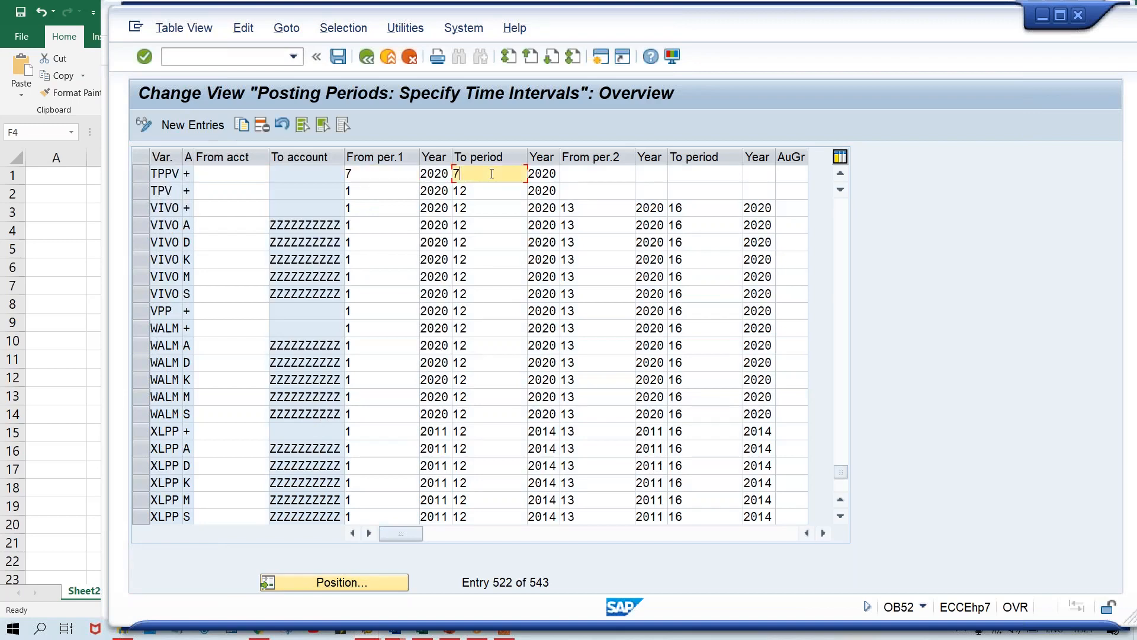
left_click(371, 173)
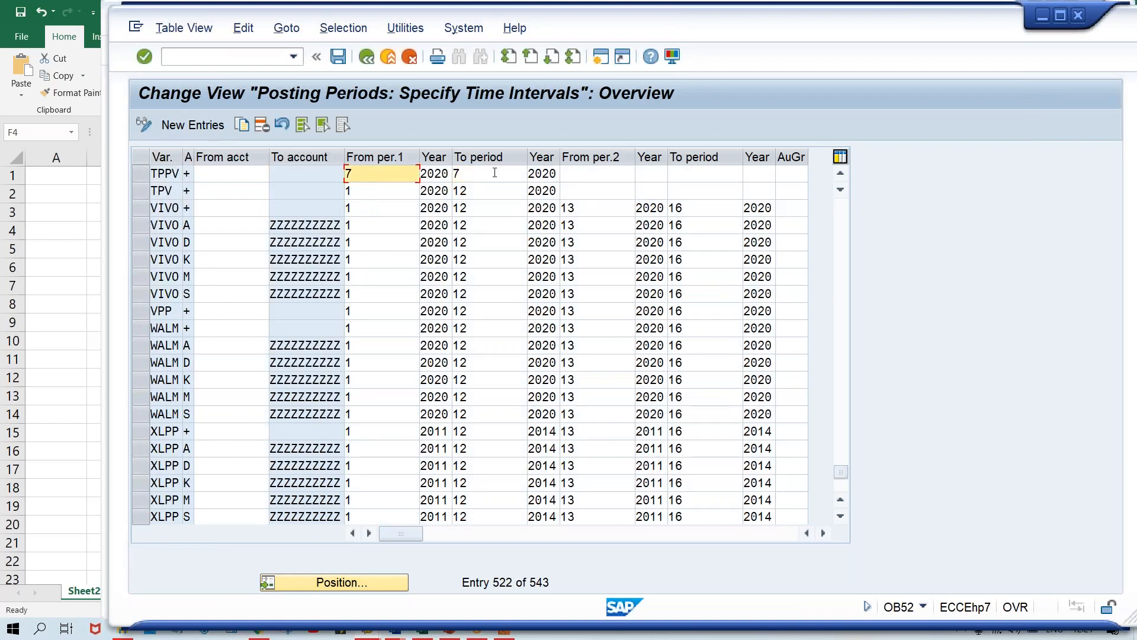
left_click(494, 172)
left_click(382, 176)
key("BackSpace")
type("5")
key("Tab")
key("Tab")
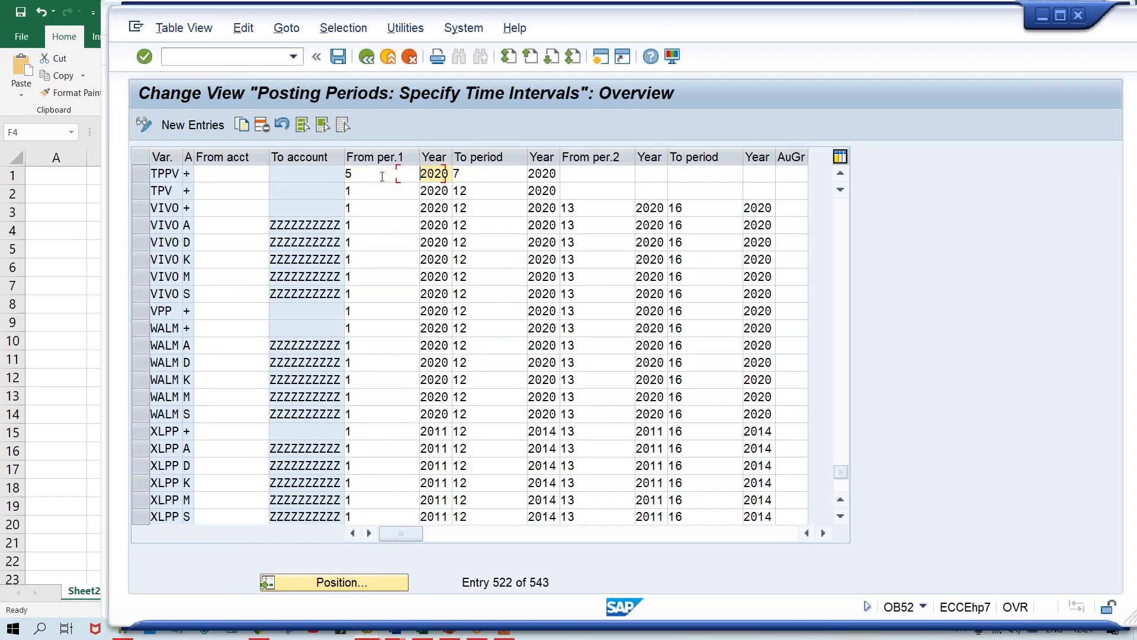
key("Delete")
type("5")
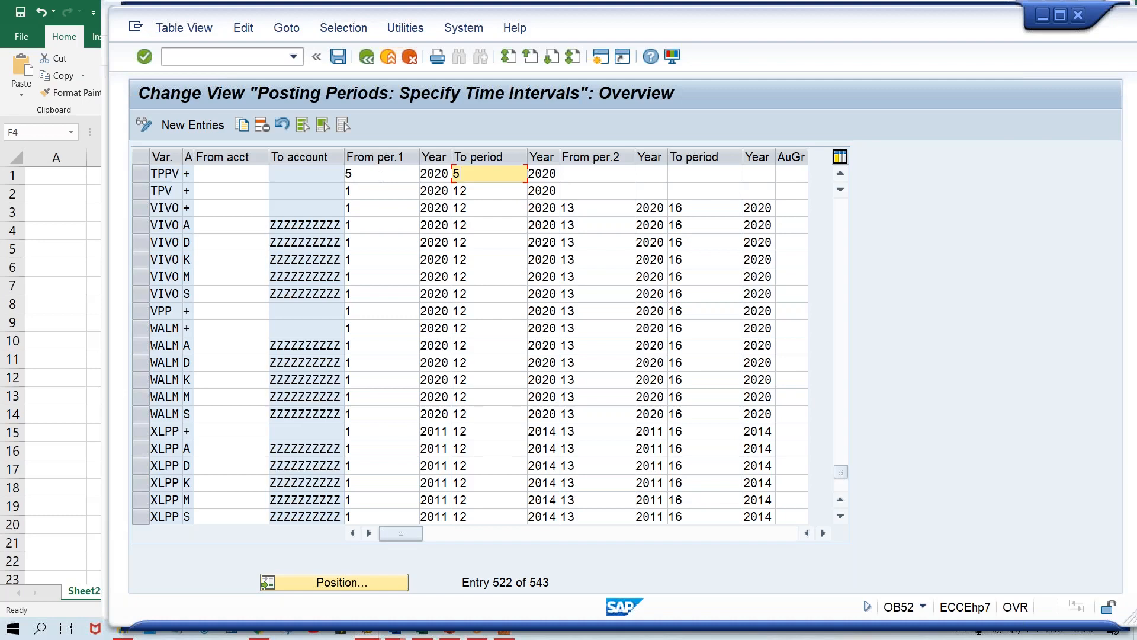
- Save the changed posting period interval and accept the customizing request
left_click(376, 176)
key("ctrl+s")
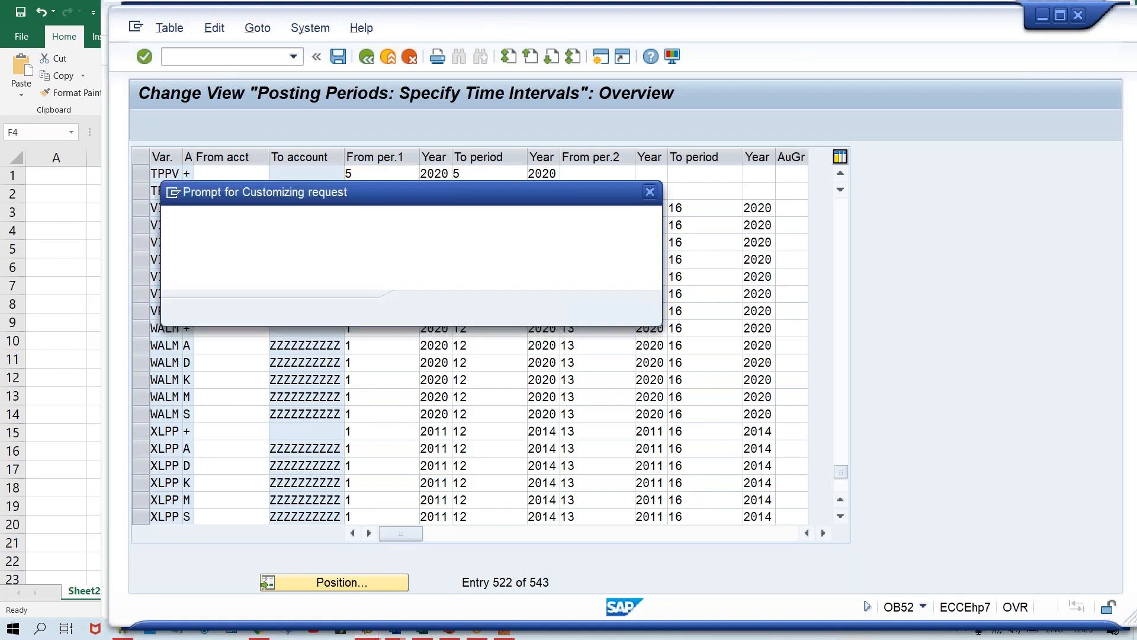
key("Return")
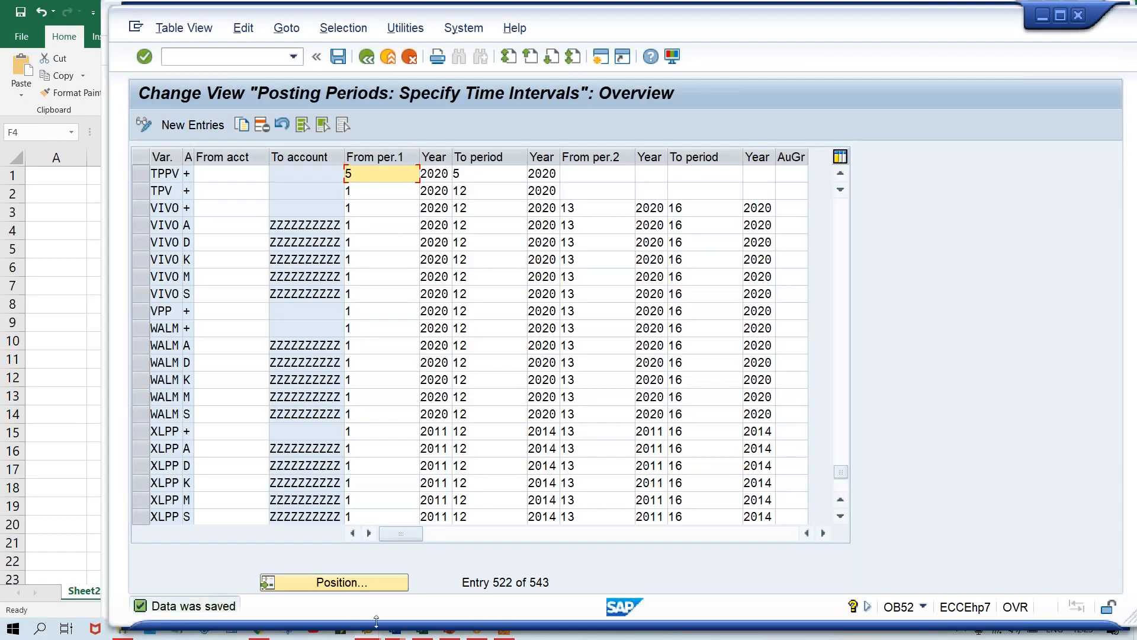
- Return to the F-02 session and submit the header data again to proceed to the rent debit item
key("alt+Tab")
key("alt+Tab")
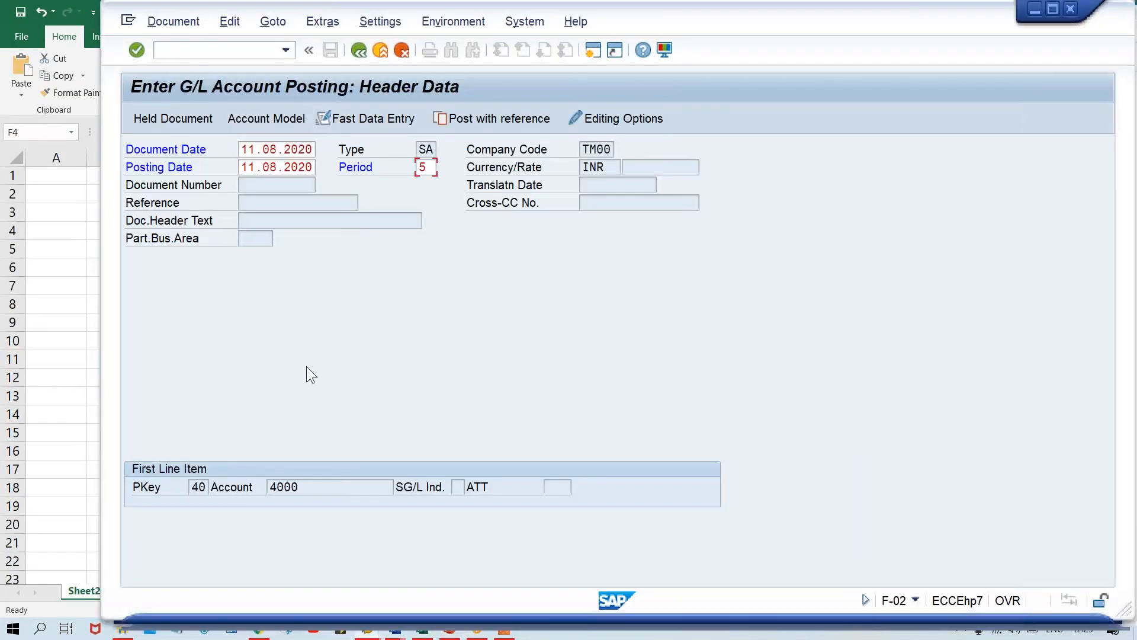
key("Return")
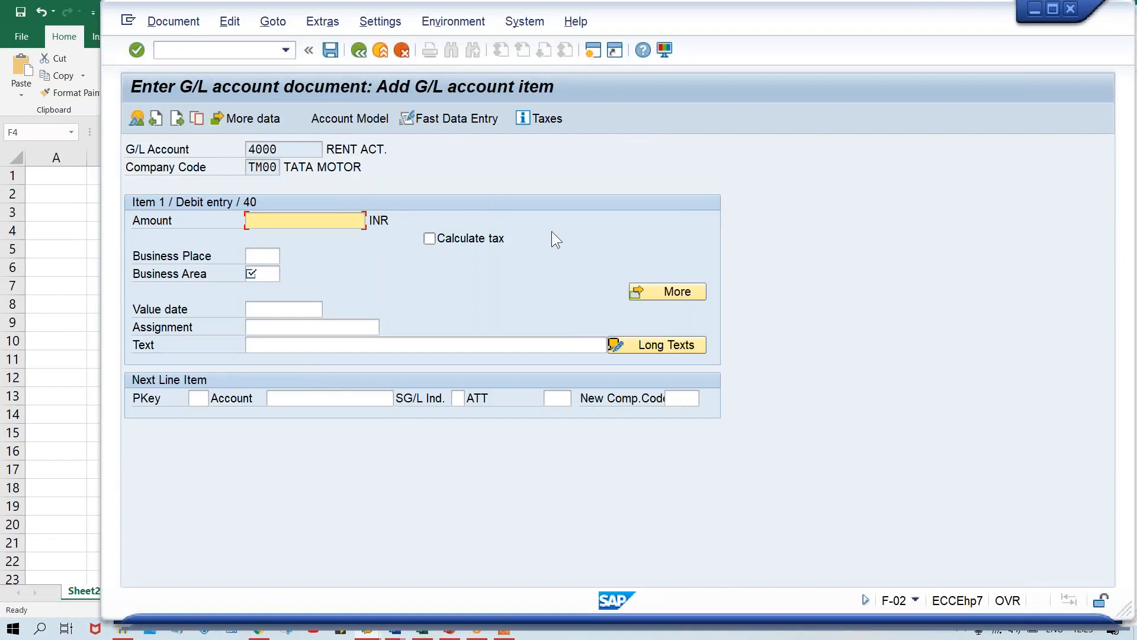
key("F7")
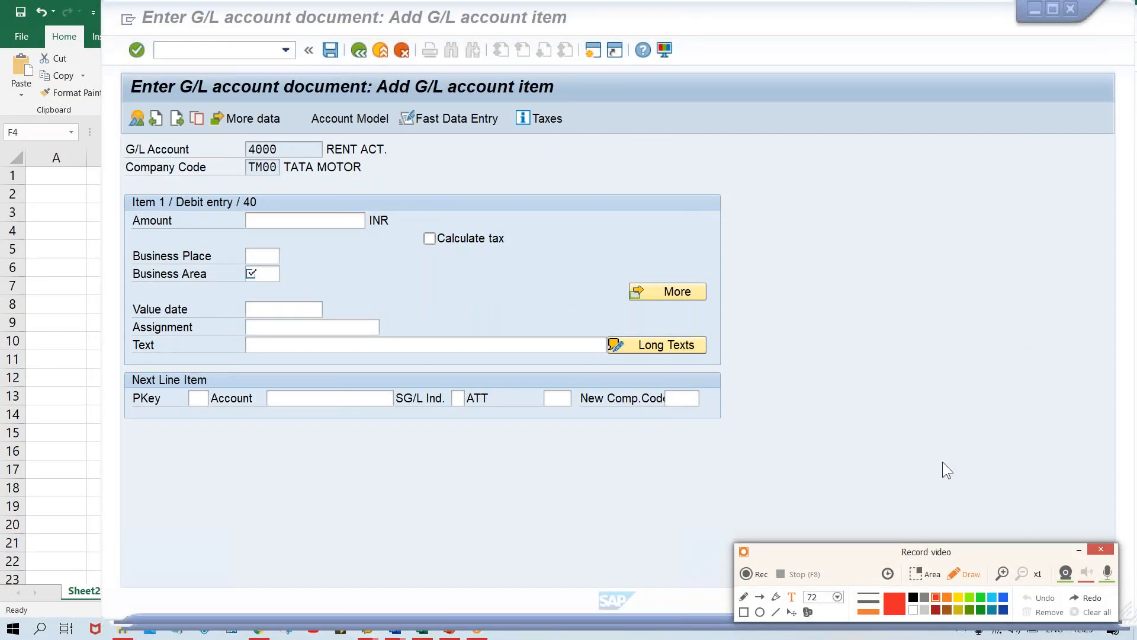
left_click(745, 612)
left_click_drag(119, 68, 766, 437)
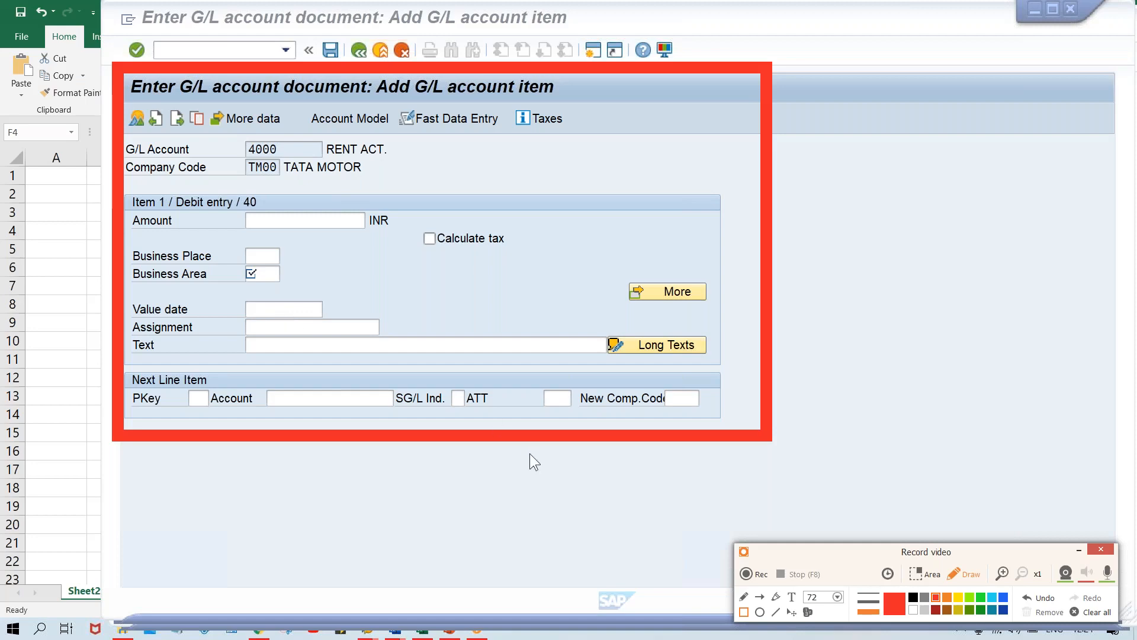
key("ctrl+z")
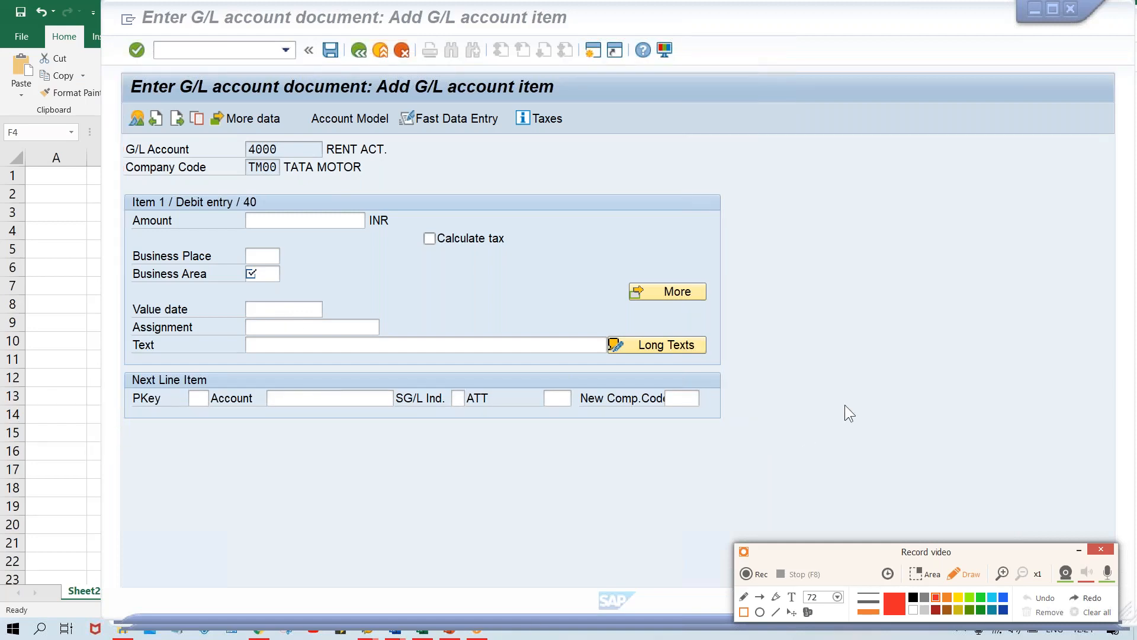
left_click(1079, 550)
- Enter an amount of 500 INR for the RENT ACT. debit item
left_click(275, 220)
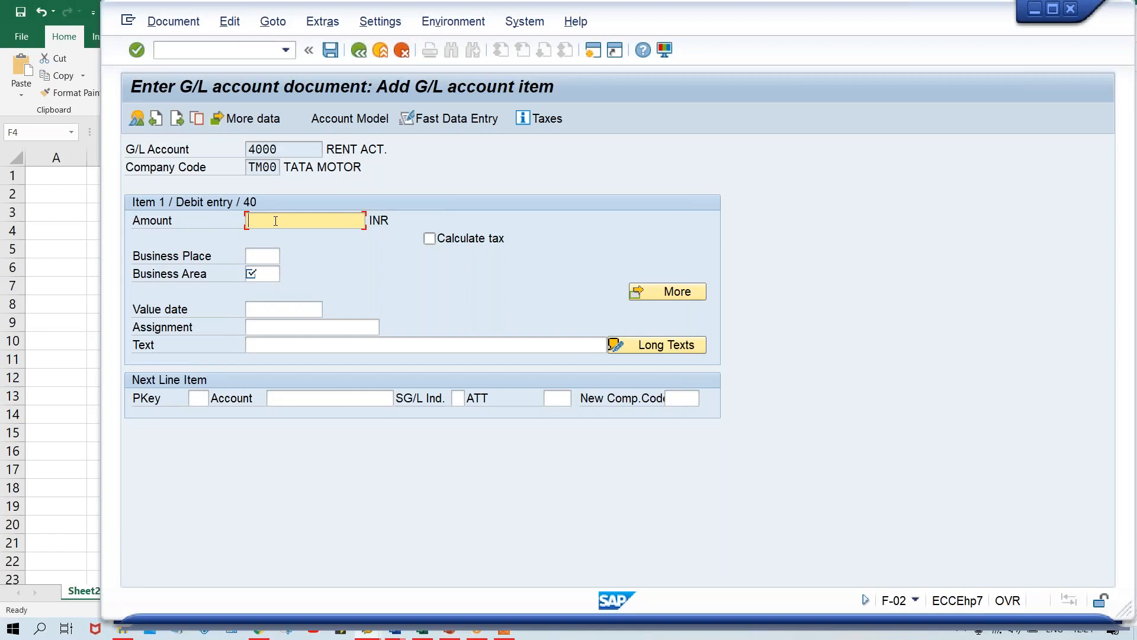
left_click(262, 278)
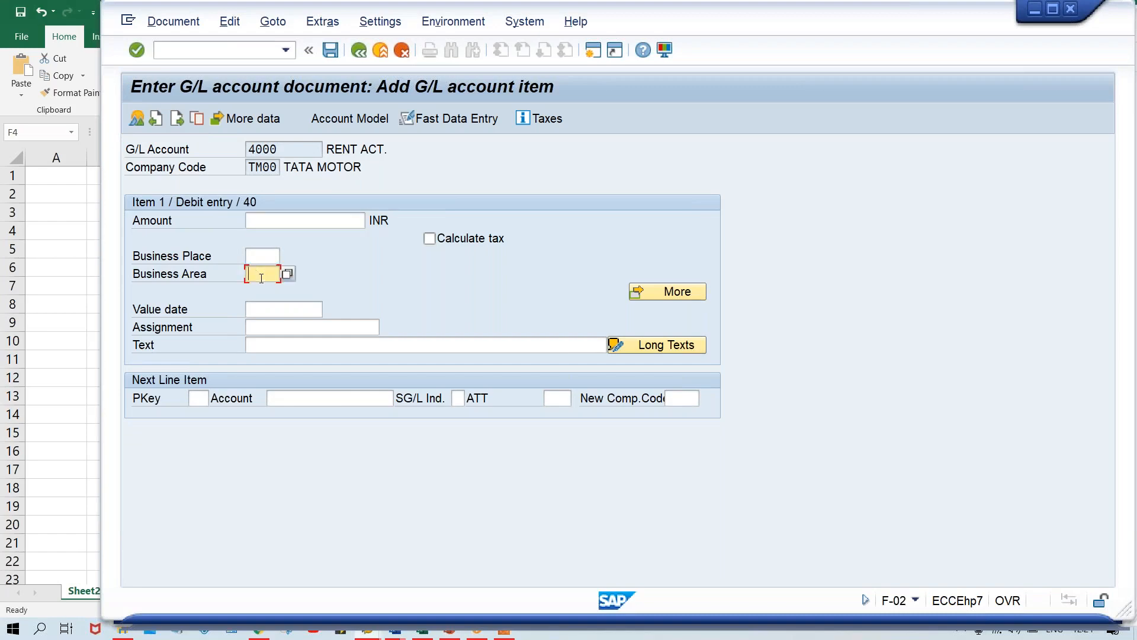
left_click(253, 260)
left_click(253, 278)
left_click(261, 219)
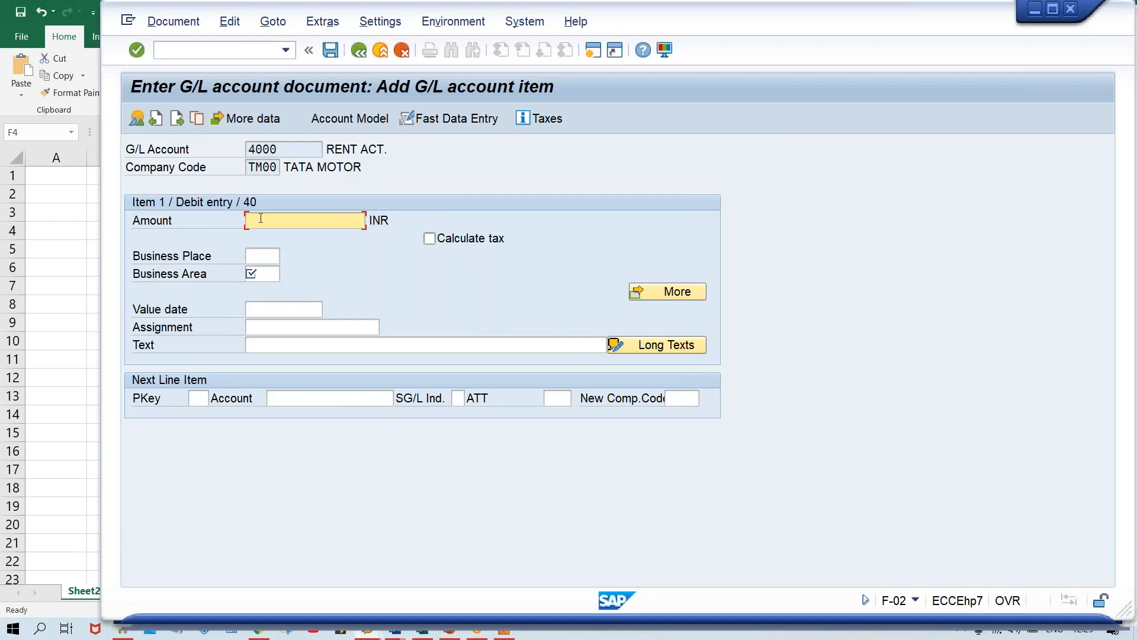
type("500")
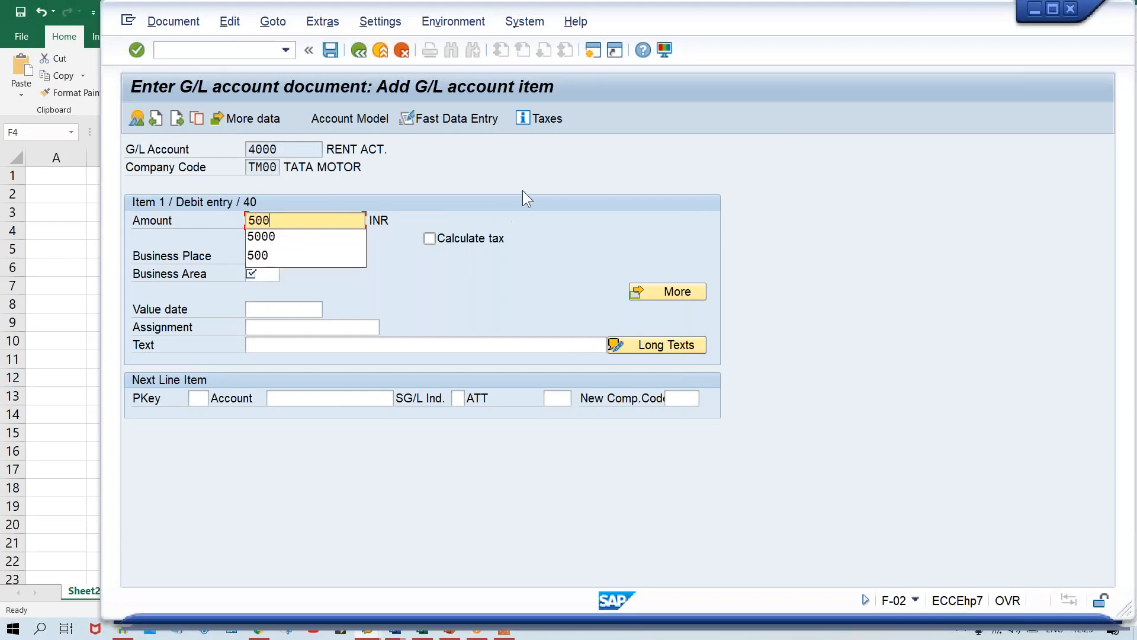
- Assign business area TMAN and the text "Rent for corp. office" to the rent debit item
left_click(522, 190)
left_click(269, 276)
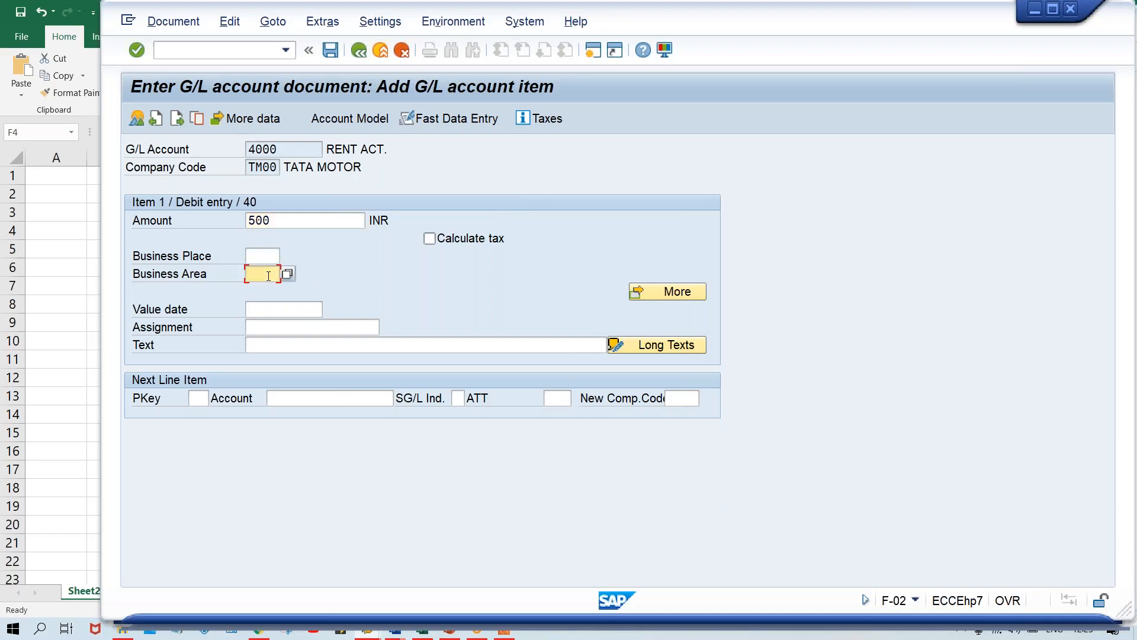
type("TMAN")
key("Tab")
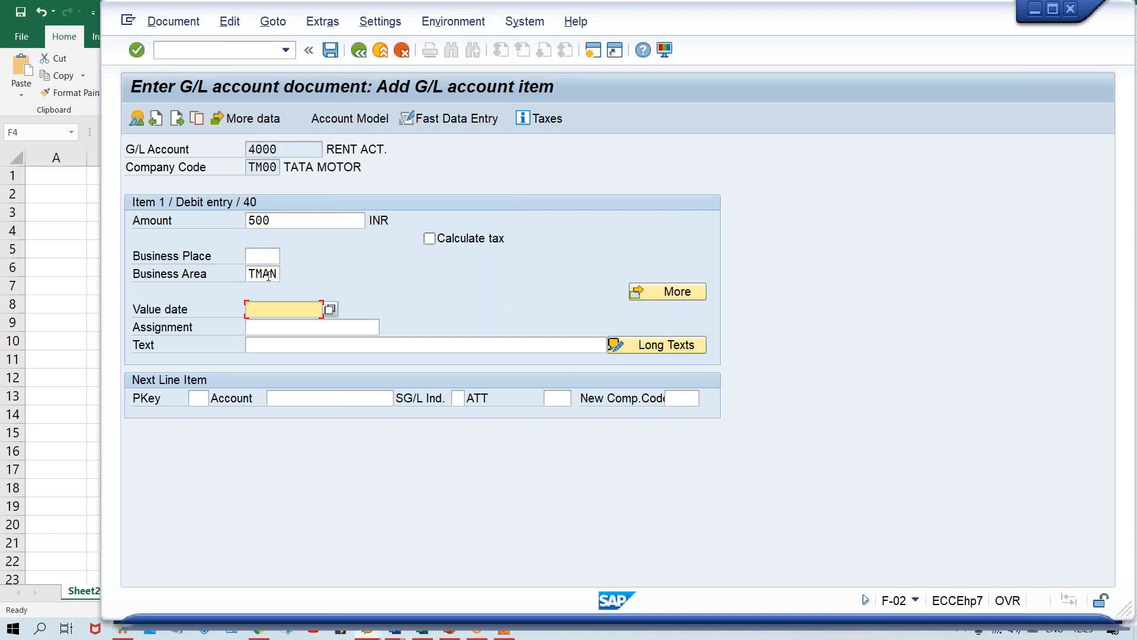
key("Tab")
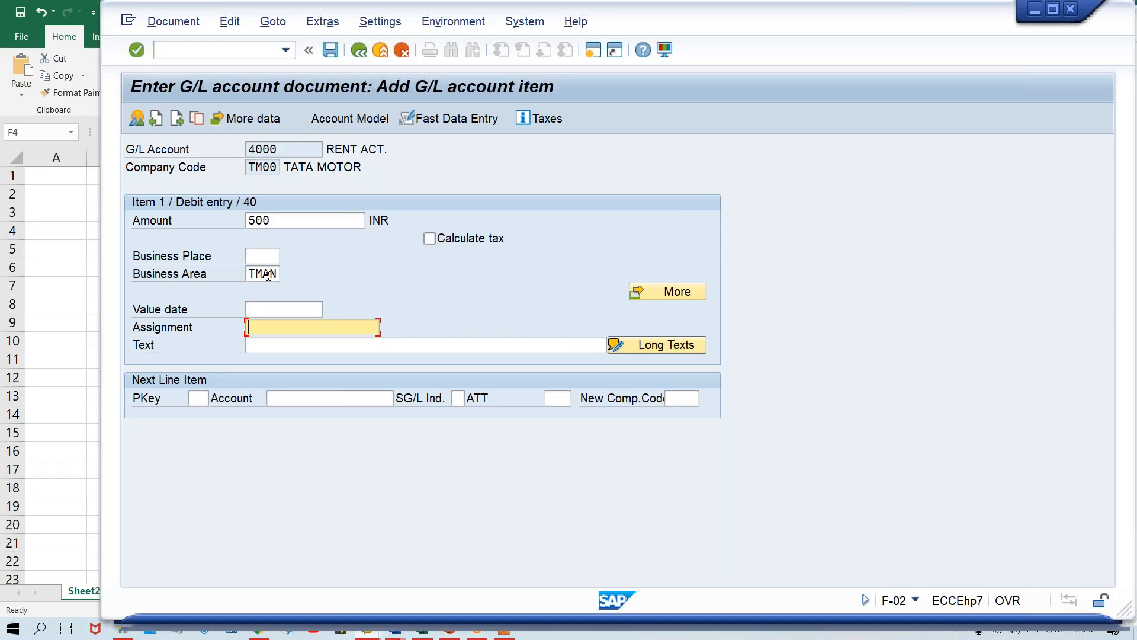
key("Tab")
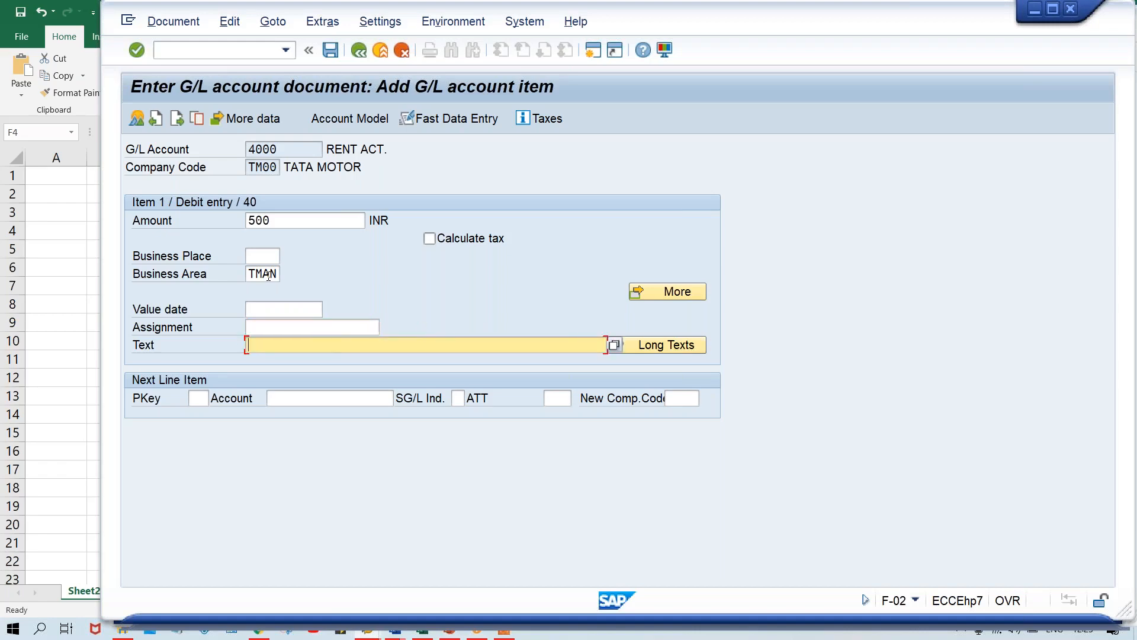
type("RE")
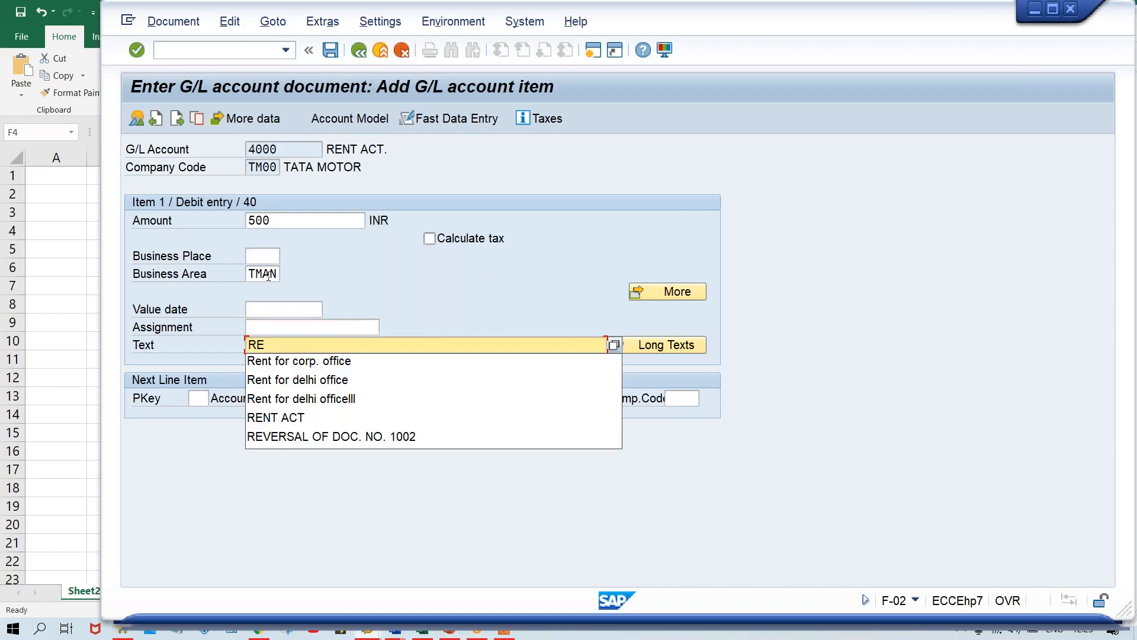
key("Down")
key("Return")
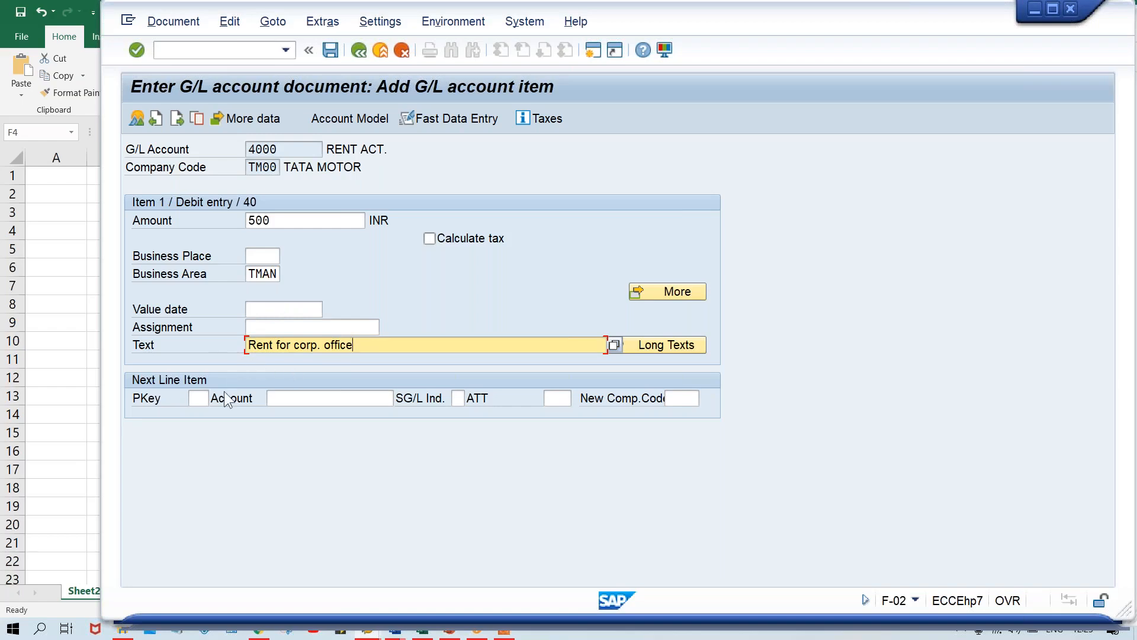
- Enter posting key 50 and account 1000 as the next line item and proceed to its credit entry
left_click(199, 396)
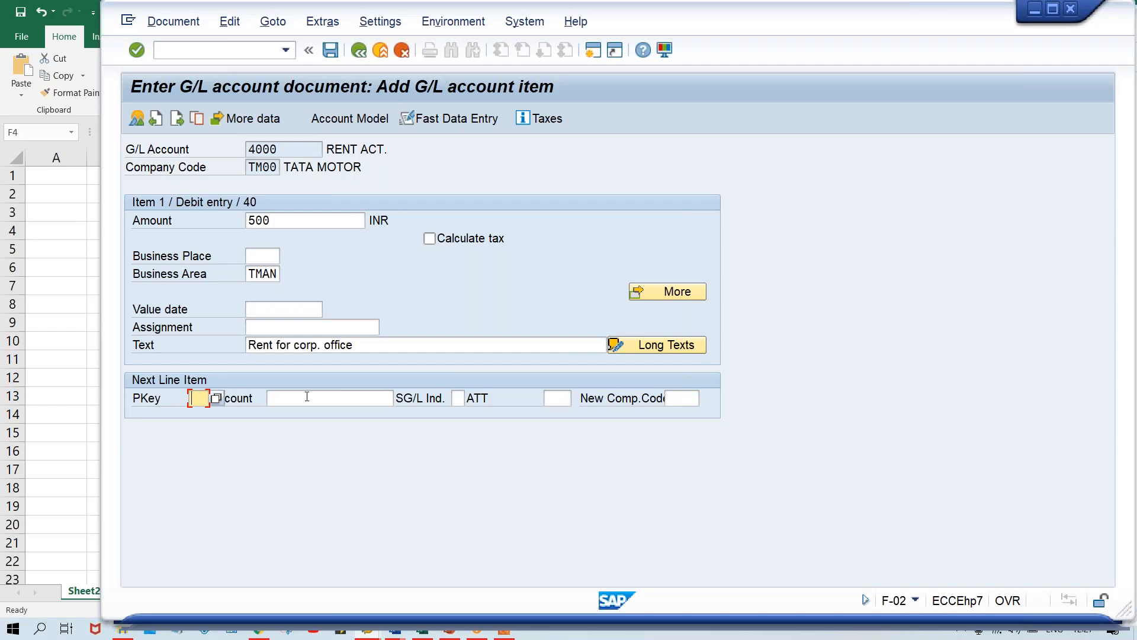
type("50")
left_click_drag(288, 149, 221, 156)
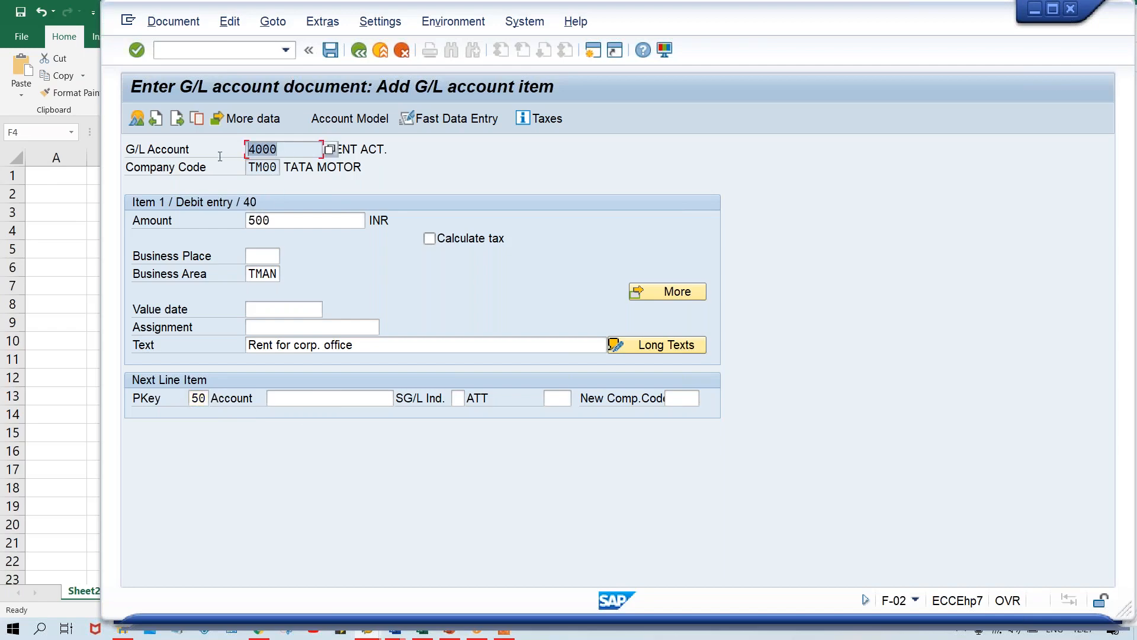
left_click_drag(284, 220, 208, 221)
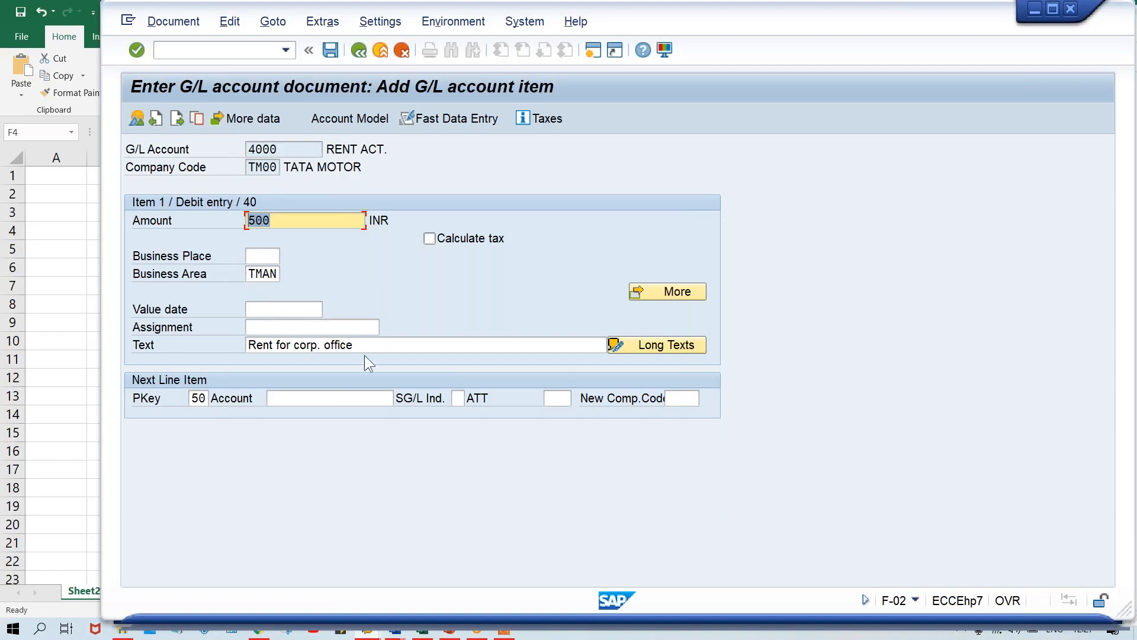
left_click(378, 343)
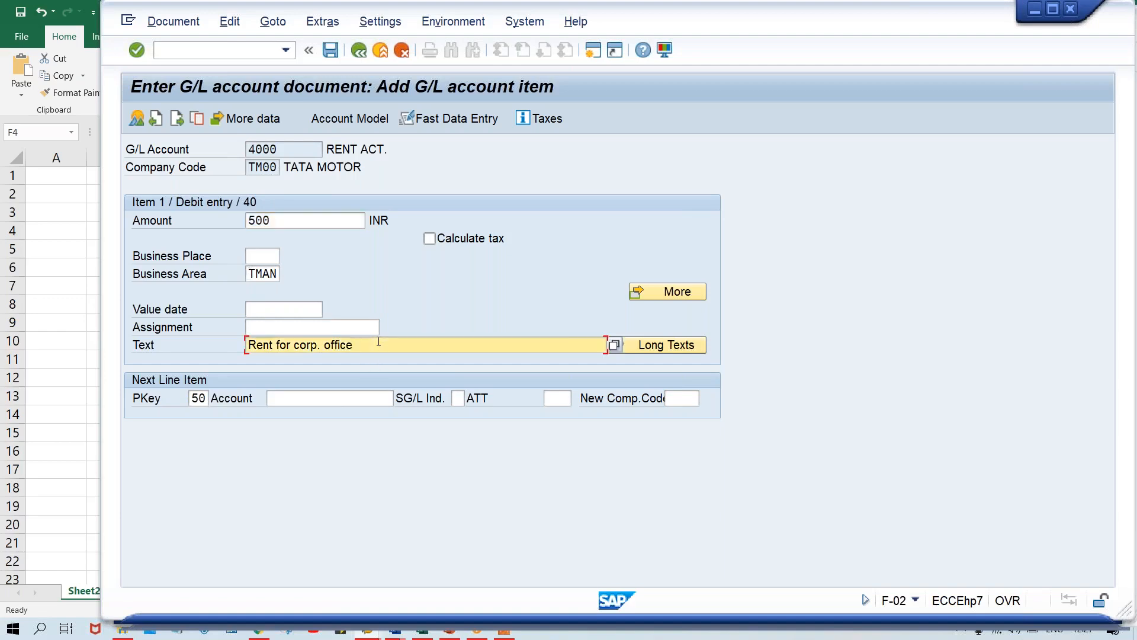
left_click(192, 398)
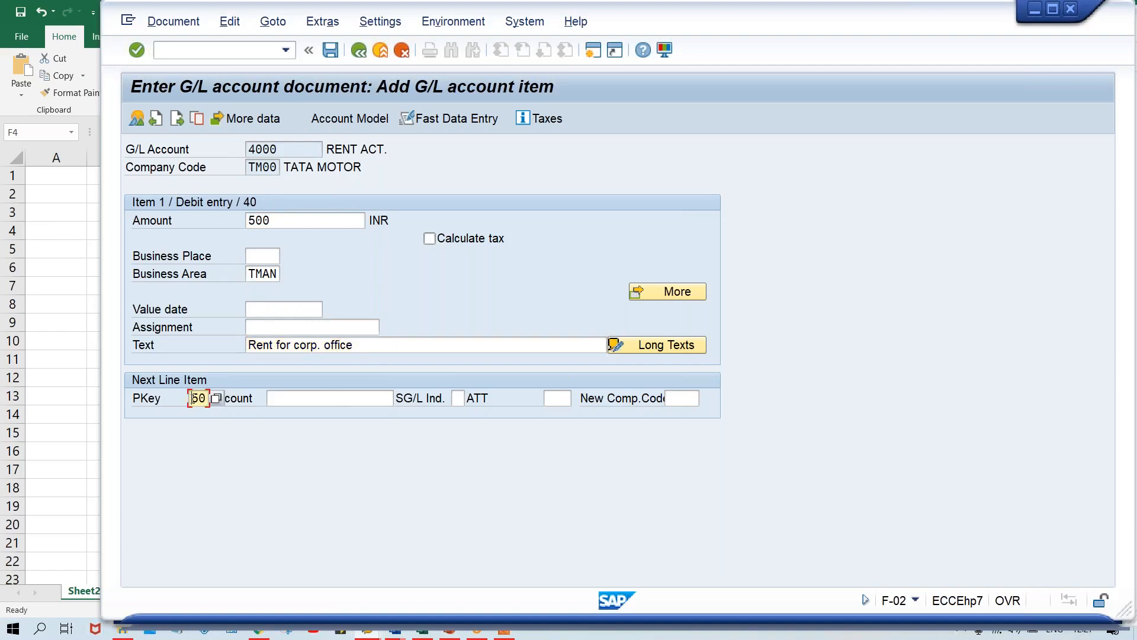
left_click(278, 398)
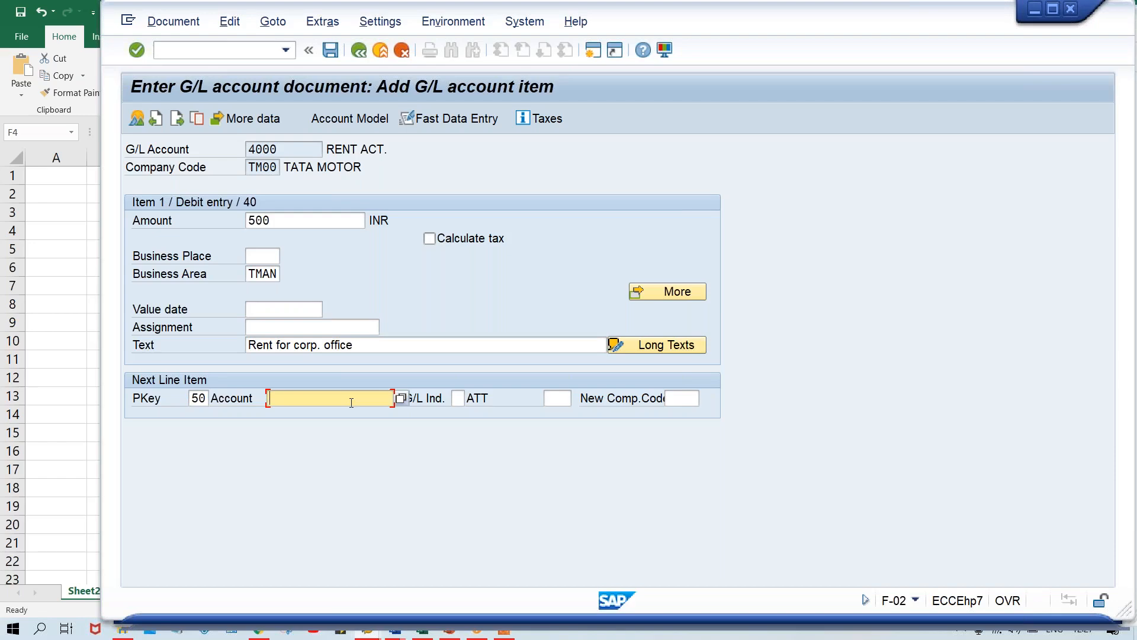
type("1000")
key("Return")
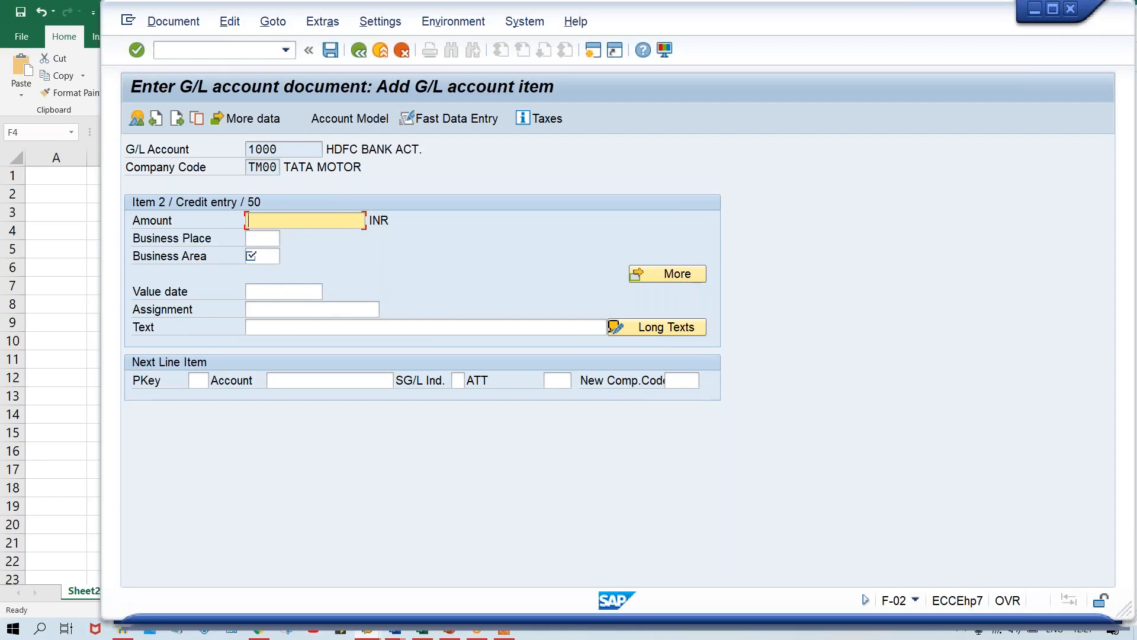
- Fill in the bank credit item with amount *, business area TMAN and text +
type("*")
left_click(257, 252)
type("TMAN")
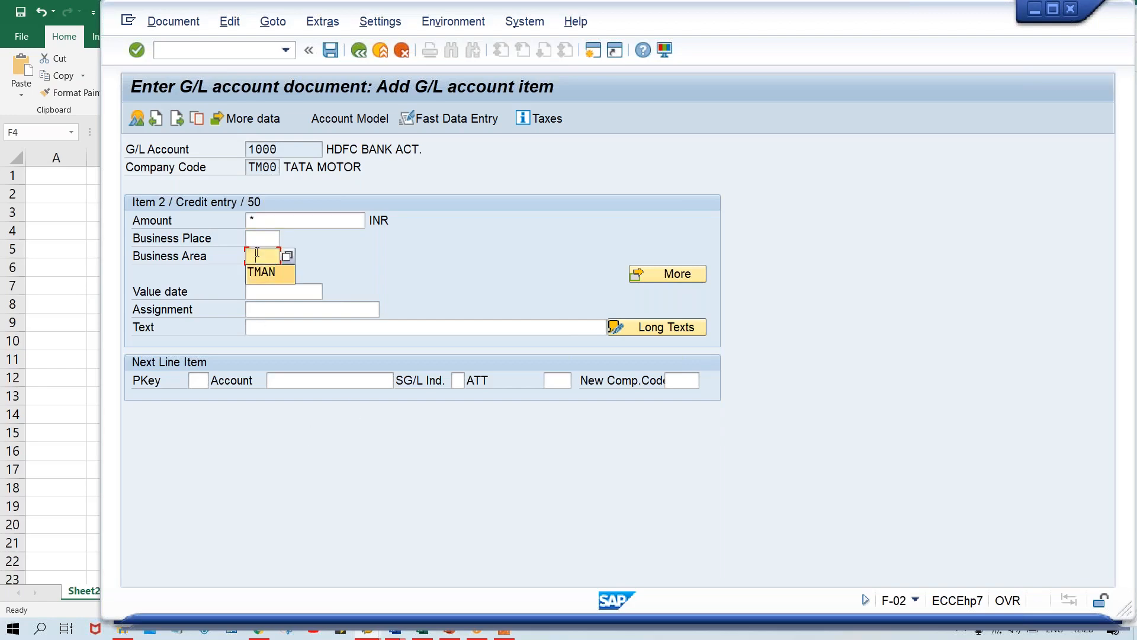
left_click(275, 327)
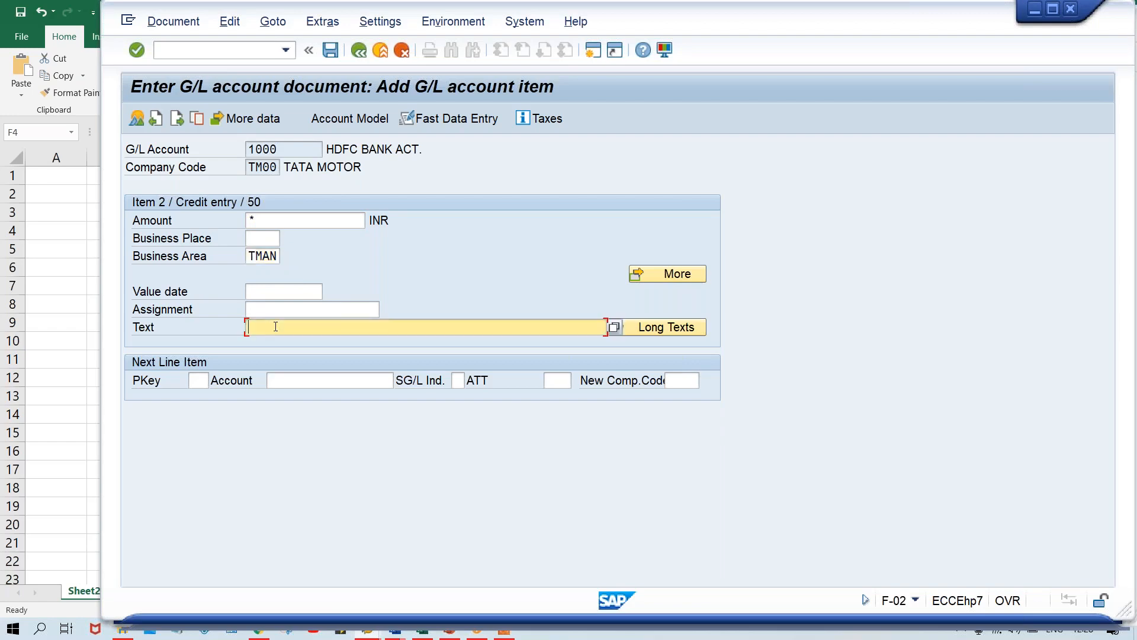
left_click(265, 327)
type("+")
- Simulate the G/L account document to display its overview
left_click(175, 21)
left_click(674, 140)
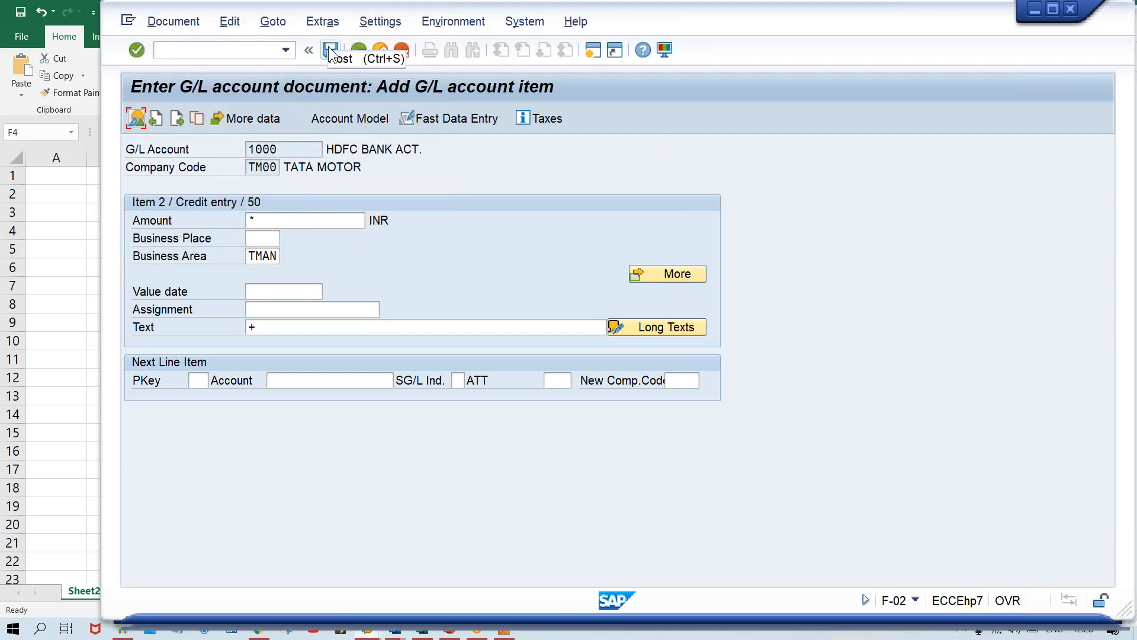
left_click(169, 21)
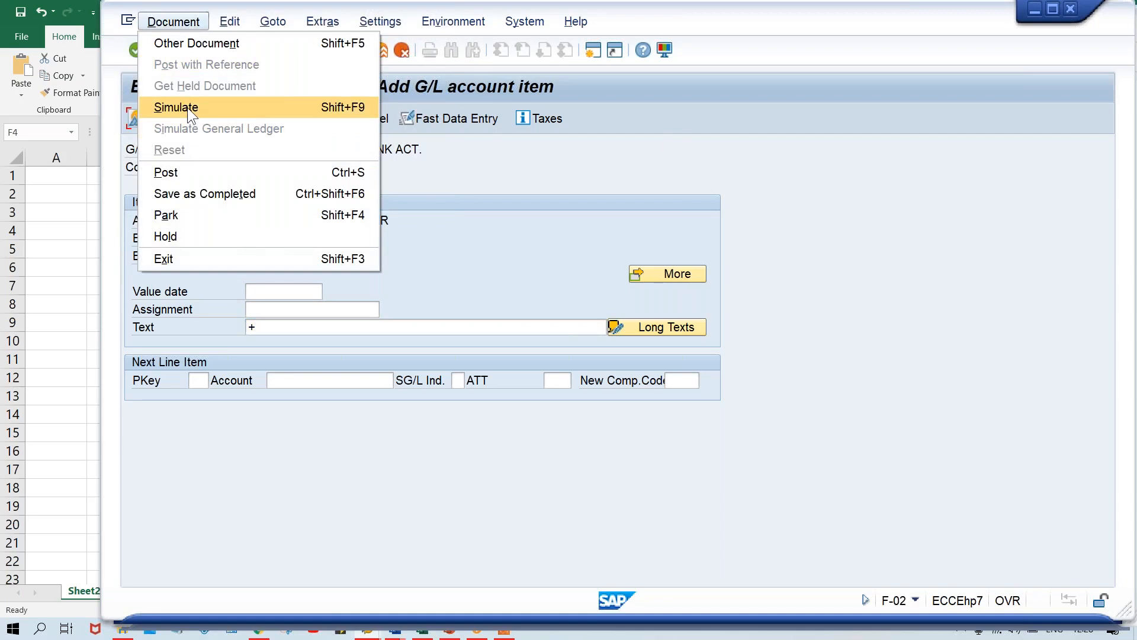
left_click(295, 106)
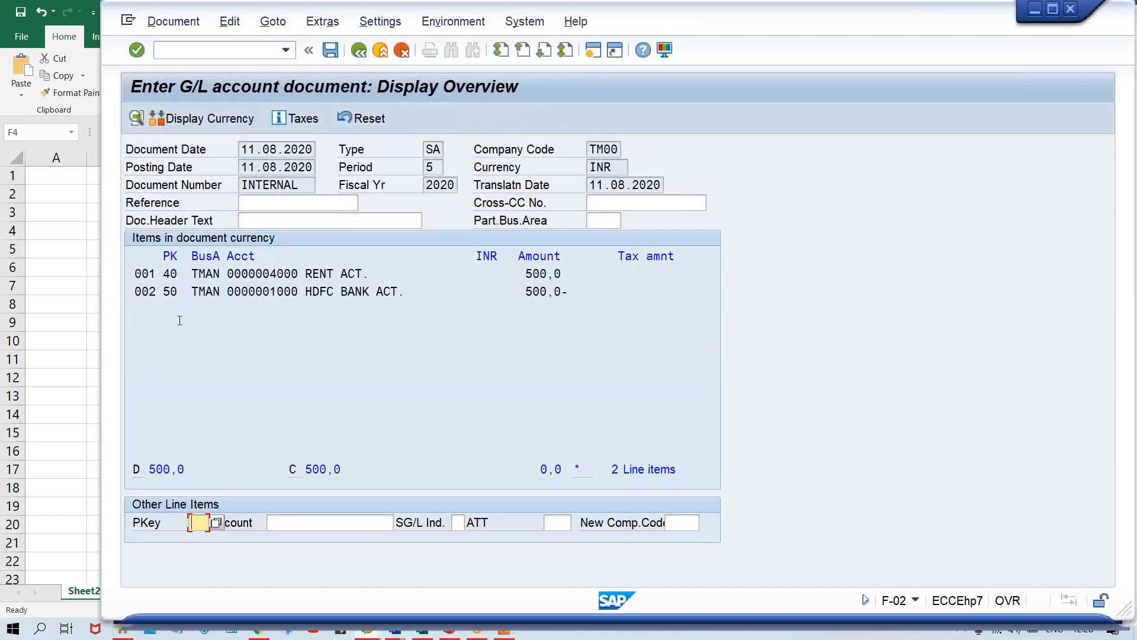
- Check the posting keys and accounts of the simulated rent and bank line items, and try to post the document
left_click(149, 274)
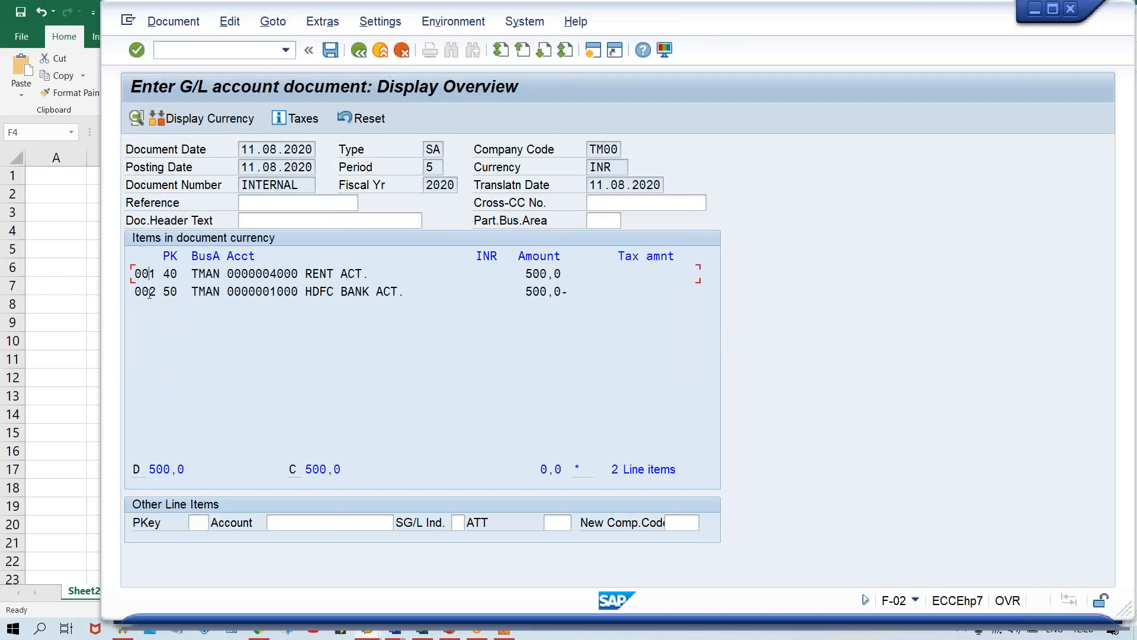
left_click(149, 293)
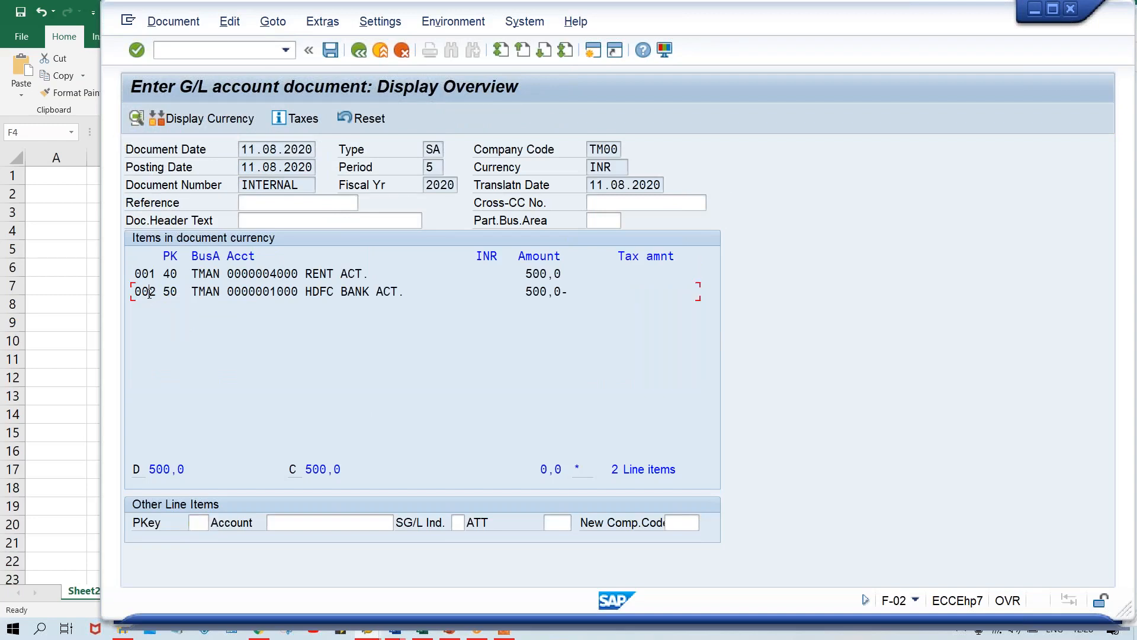
left_click(176, 273)
left_click(178, 291)
left_click_drag(299, 273, 264, 273)
left_click(302, 292)
left_click(173, 273)
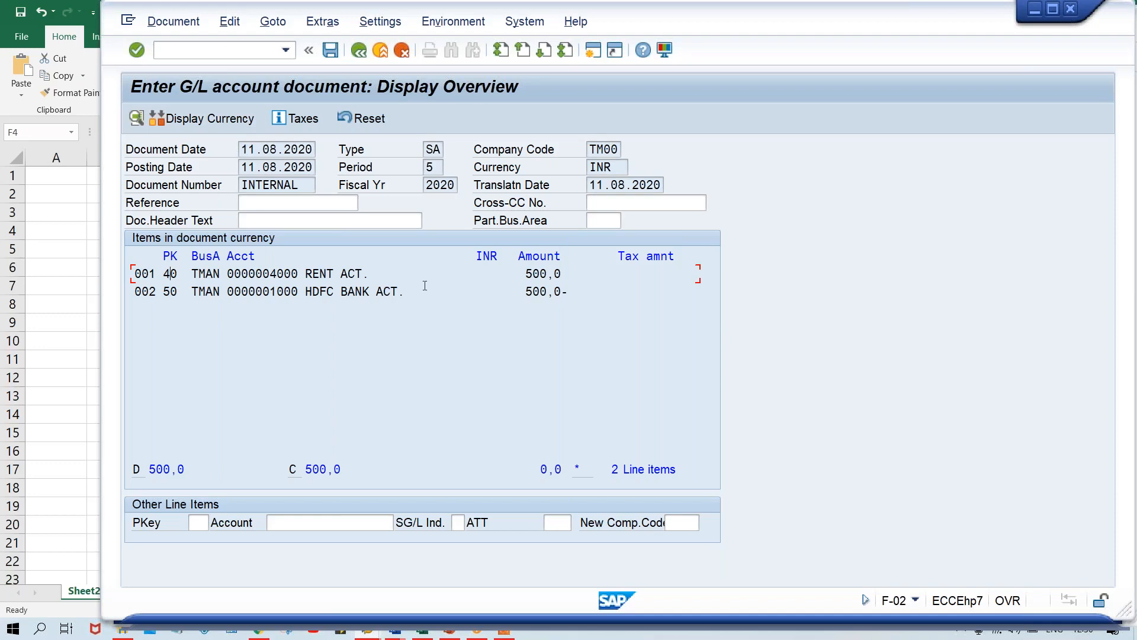
left_click(330, 51)
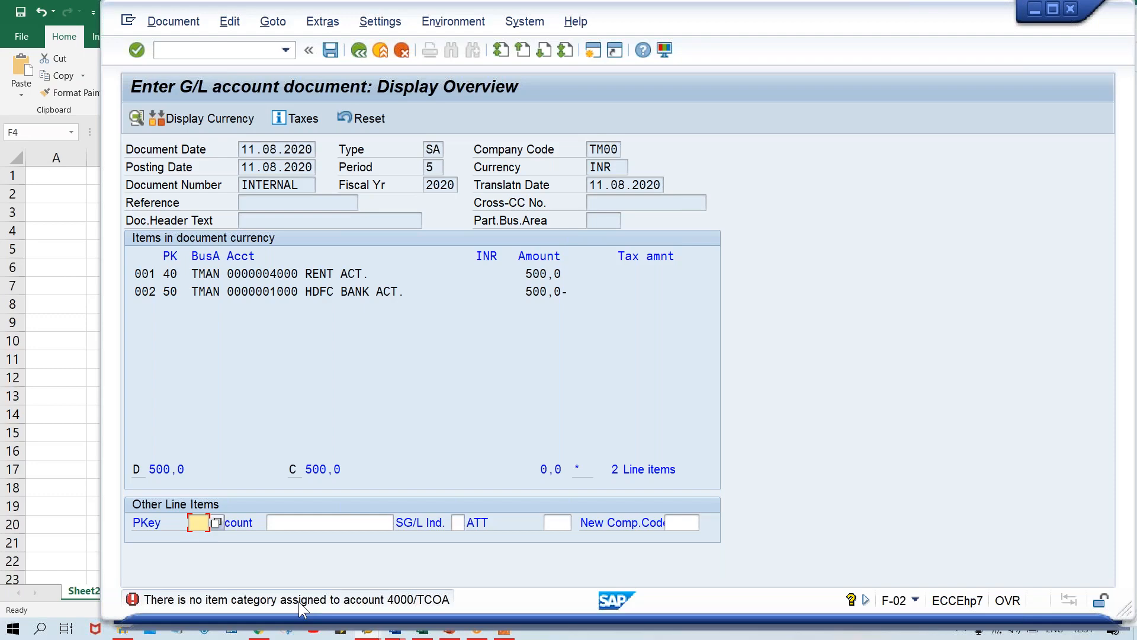
- Switch to the OB52 session, start transaction SPRO there with /NSPRO and open the SAP Reference IMG
key("alt+Tab")
key("alt+Tab")
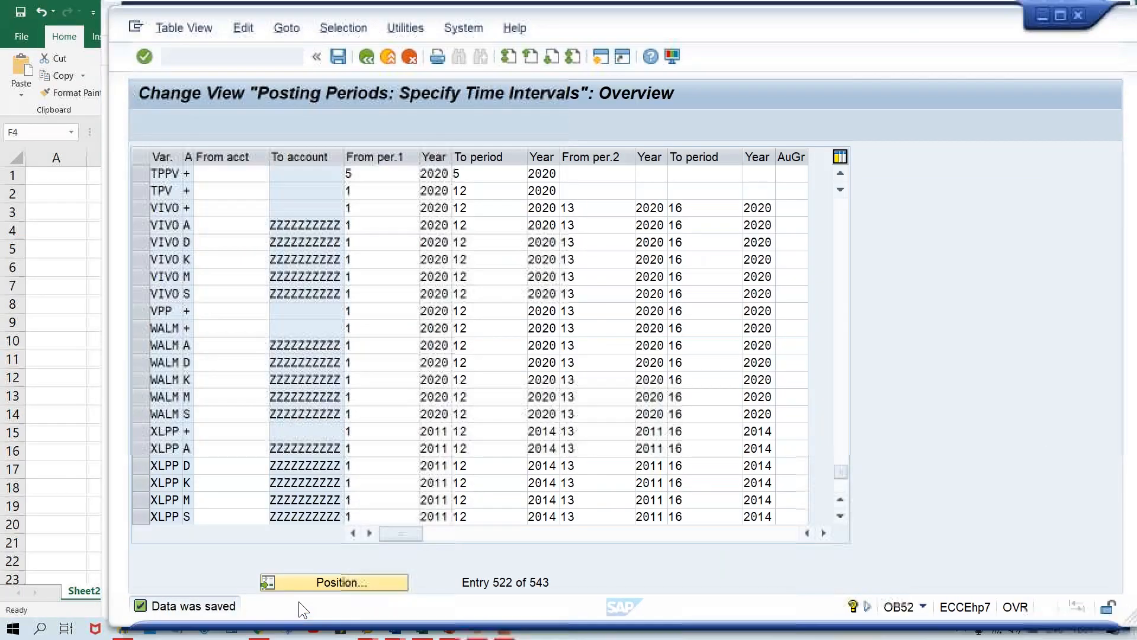
left_click(180, 57)
type("/")
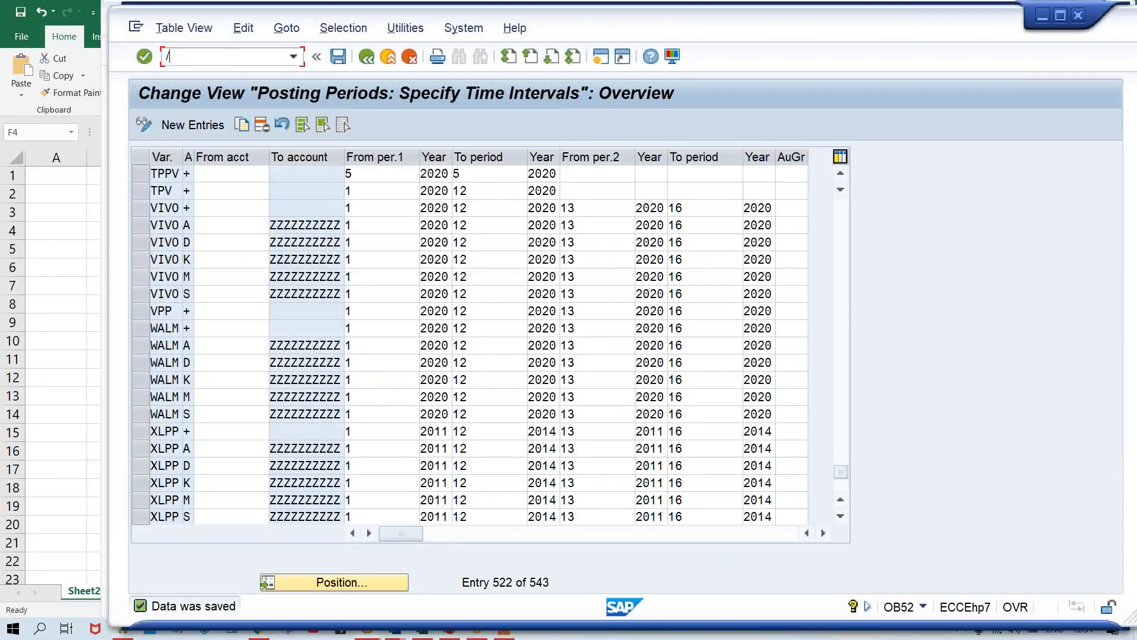
type("NSPRO")
key("Return")
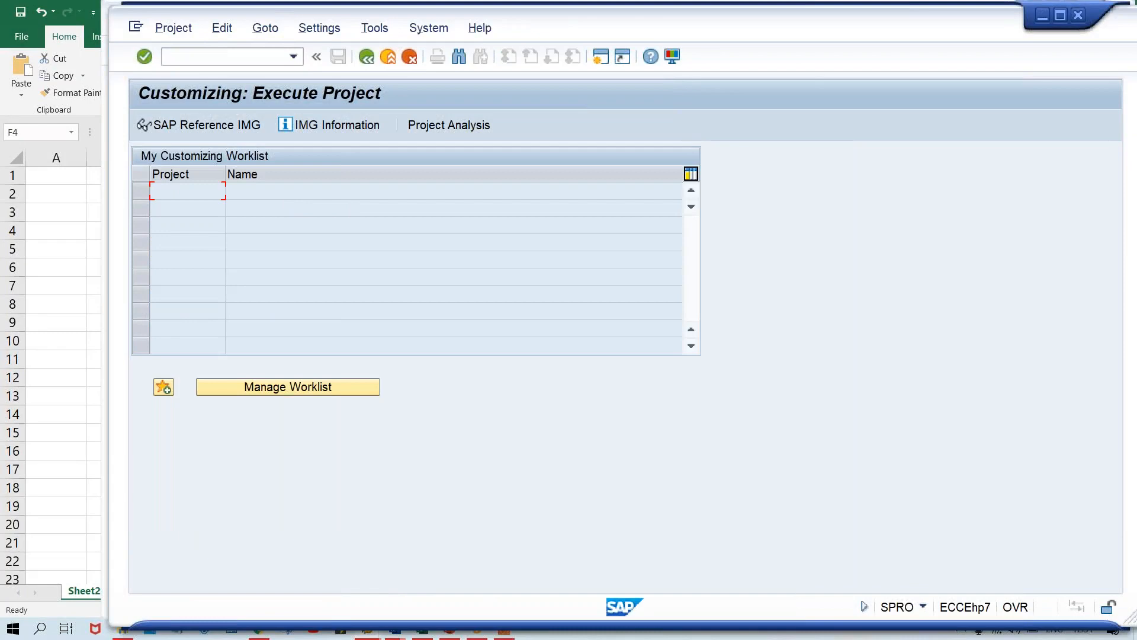
left_click(219, 126)
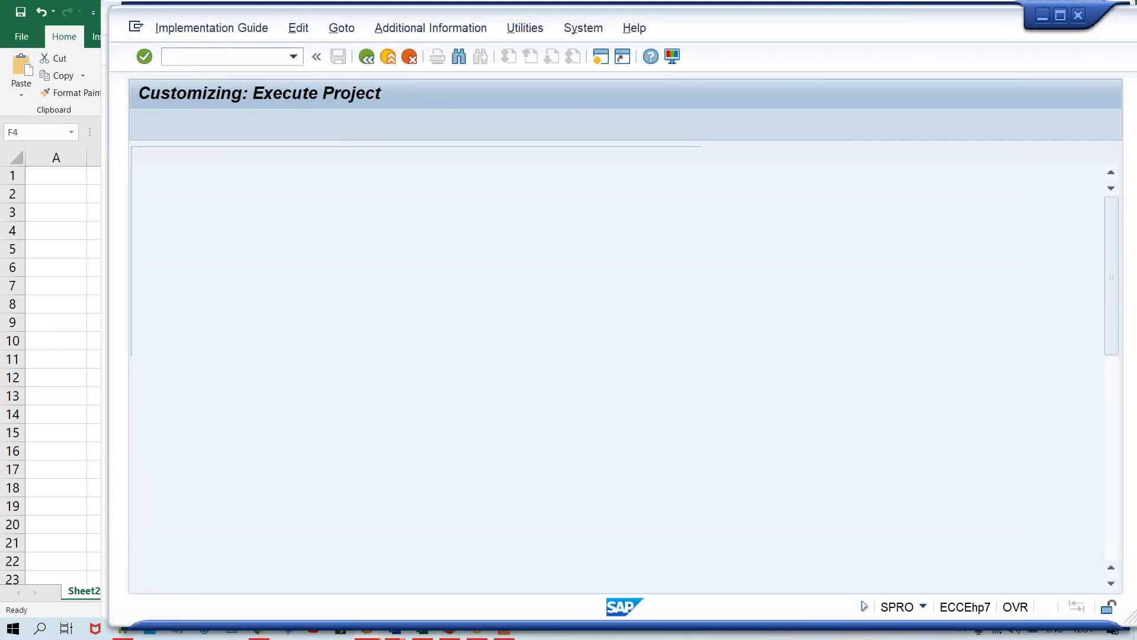
- Expand the IMG structure through Financial Accounting (New), General Ledger Accounting (New) and Business Transactions to Document Splitting
left_click(266, 423)
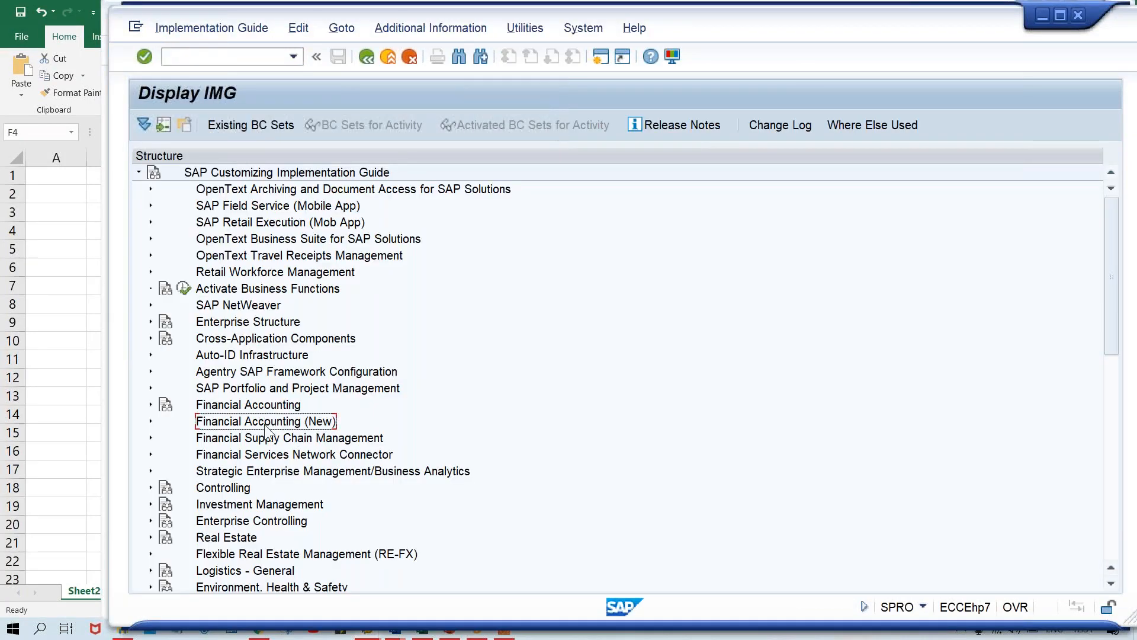
double_click(265, 424)
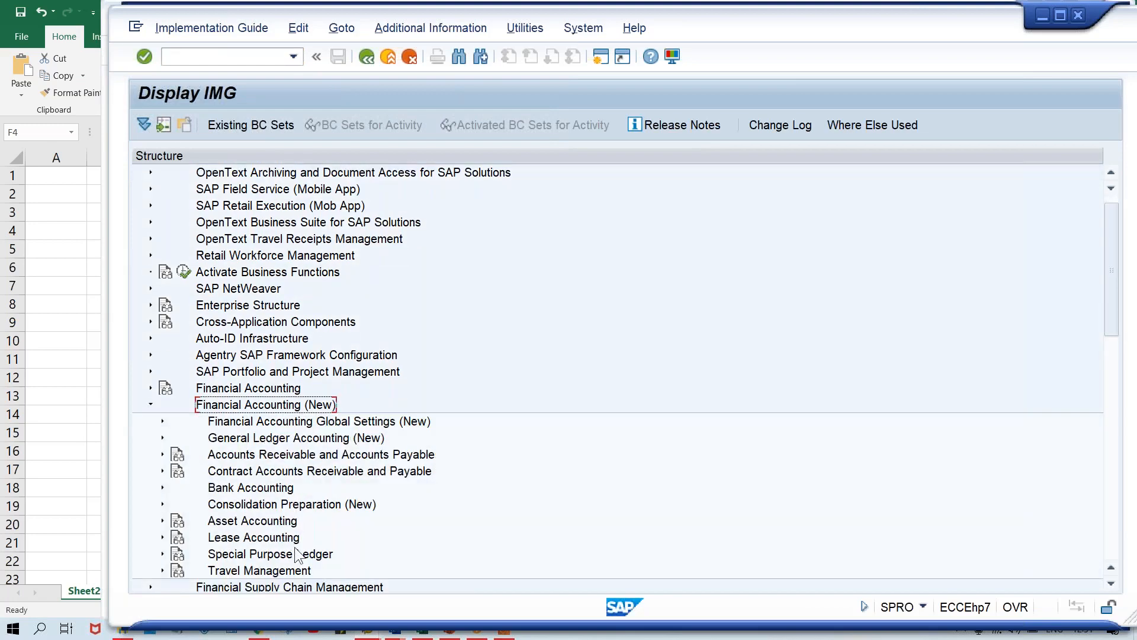
left_click(323, 439)
double_click(323, 436)
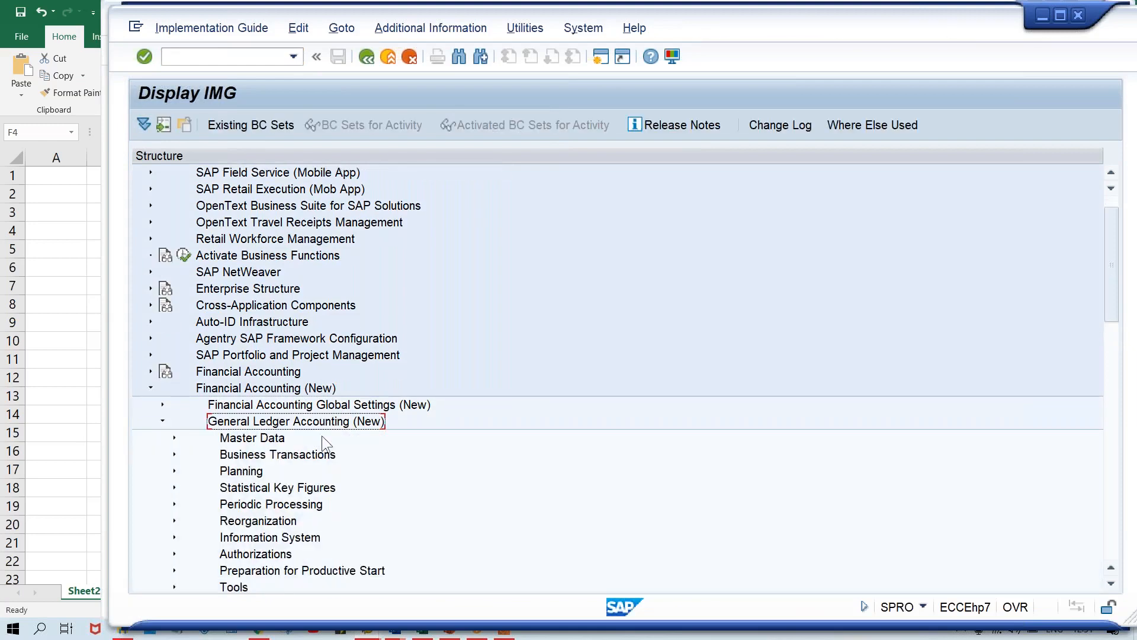
left_click(278, 456)
double_click(278, 455)
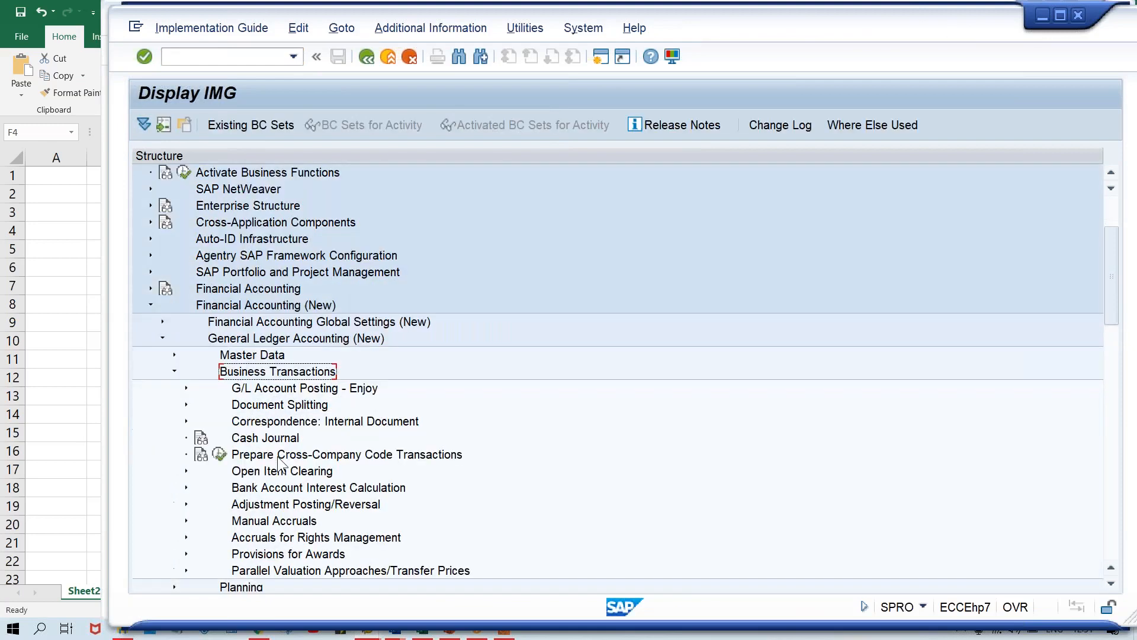
double_click(284, 407)
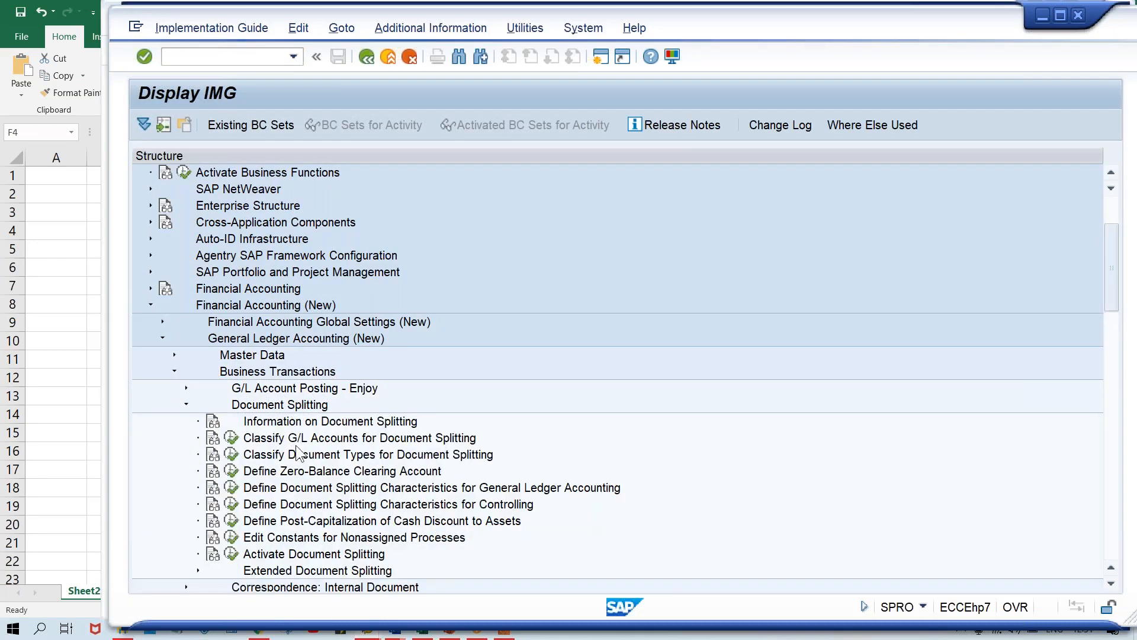
- Execute the Activate Document Splitting activity
right_click(239, 557)
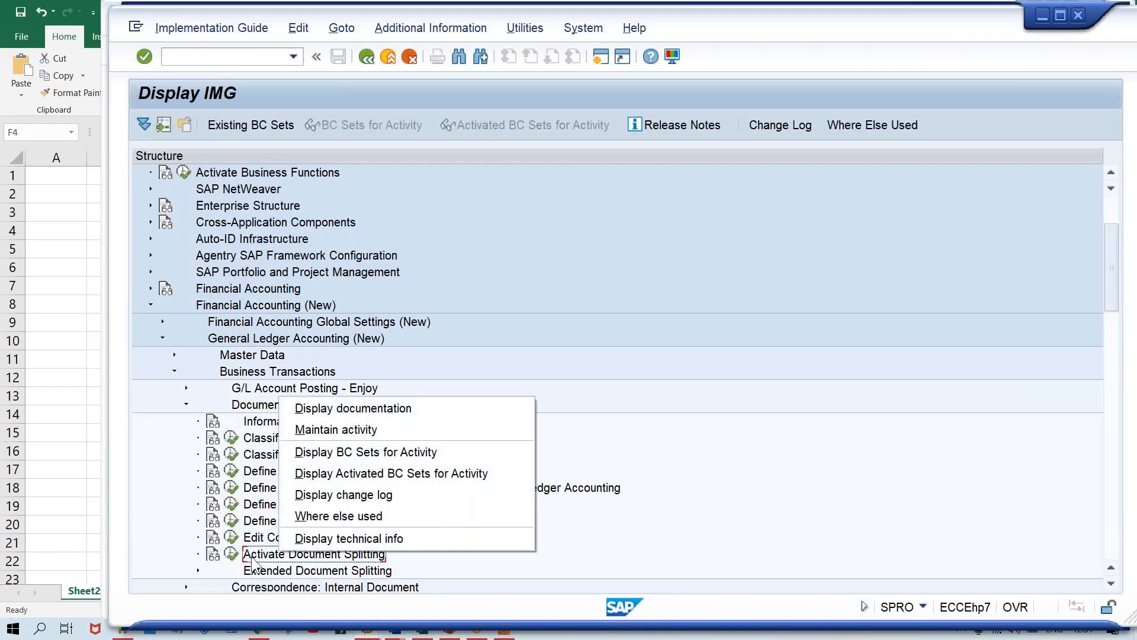
left_click(253, 559)
left_click(231, 556)
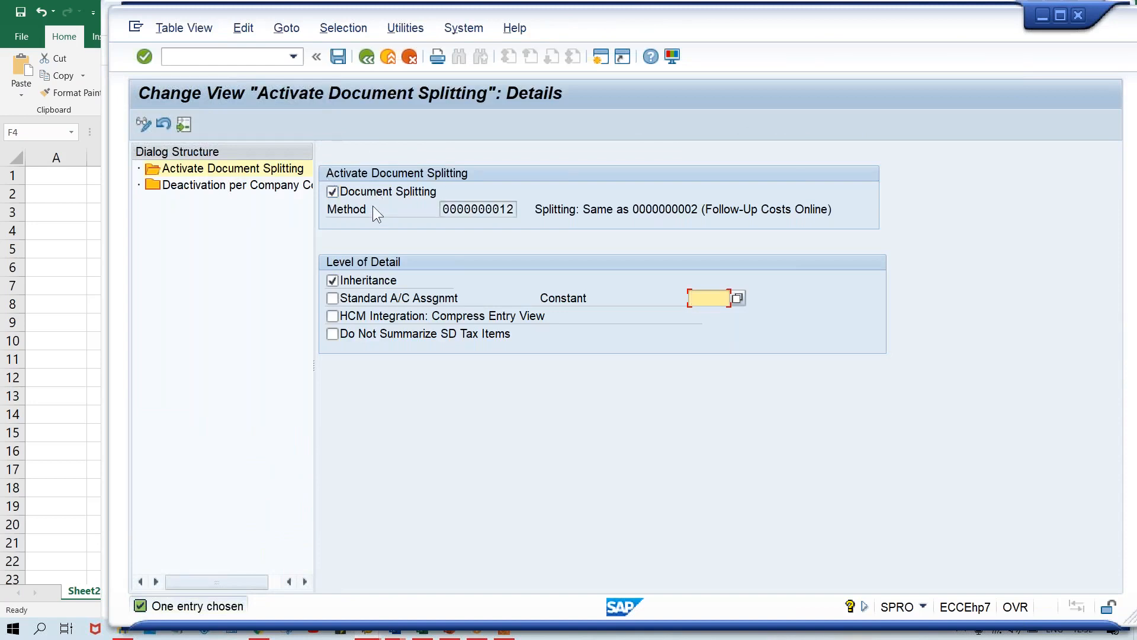
- Deactivate document splitting for company code TM00 and save the change under customizing request EH7K900724
double_click(241, 184)
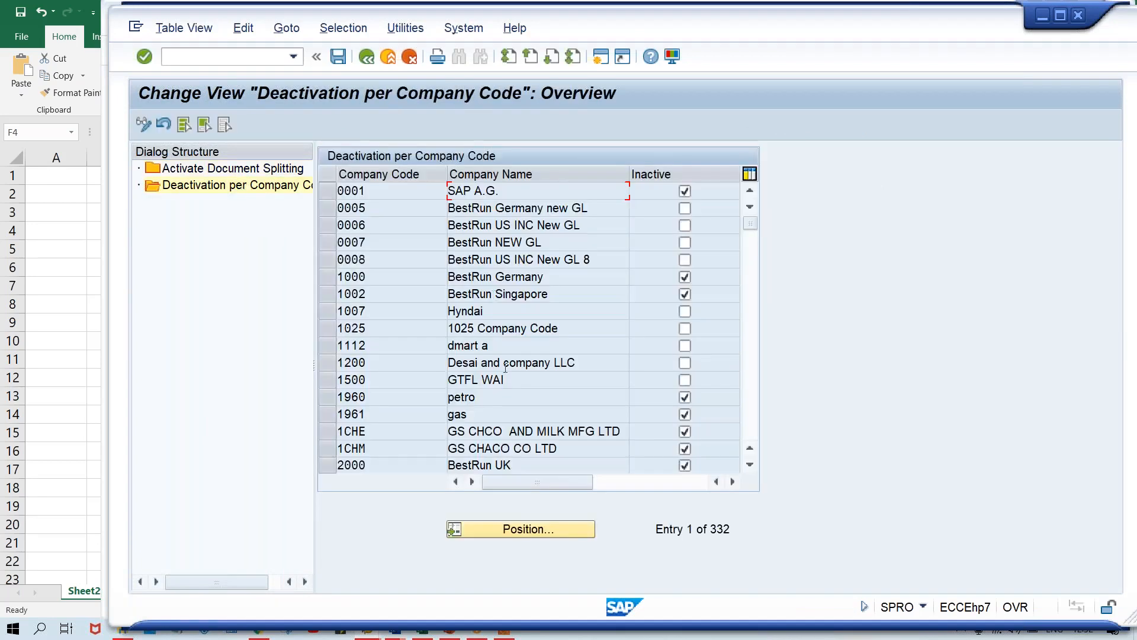
left_click(527, 529)
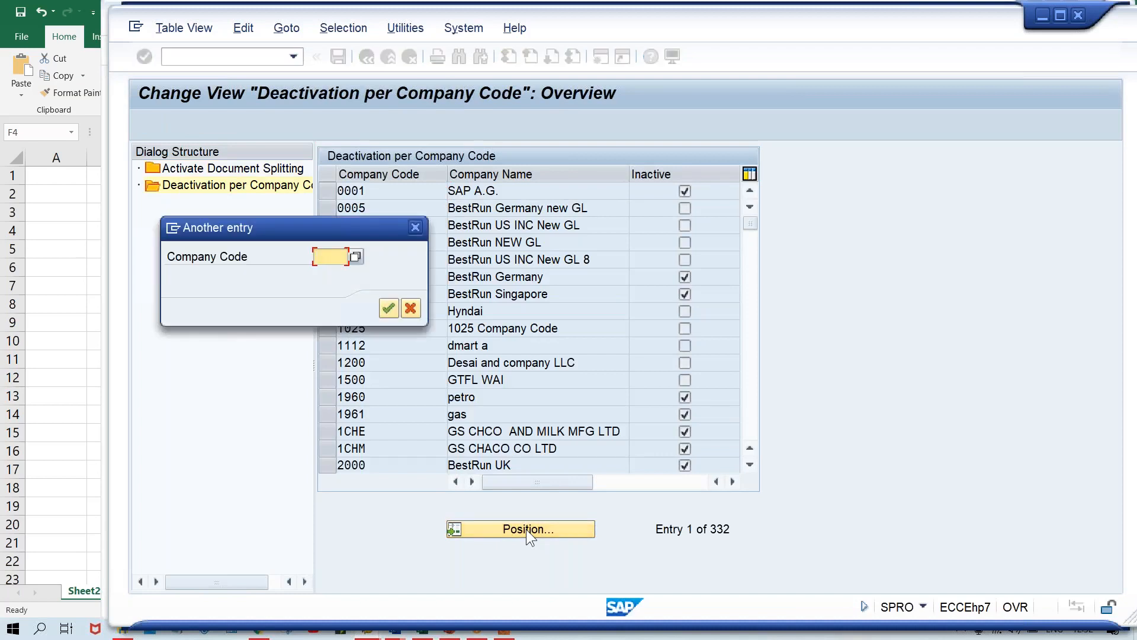
type("1000")
key("Return")
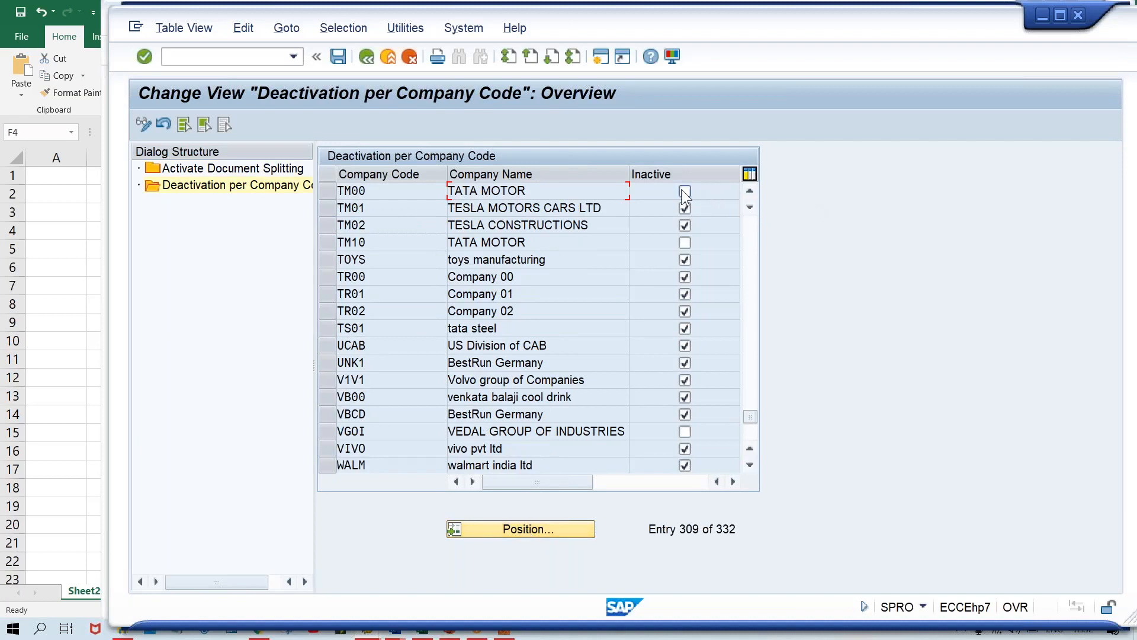
key("ctrl+s")
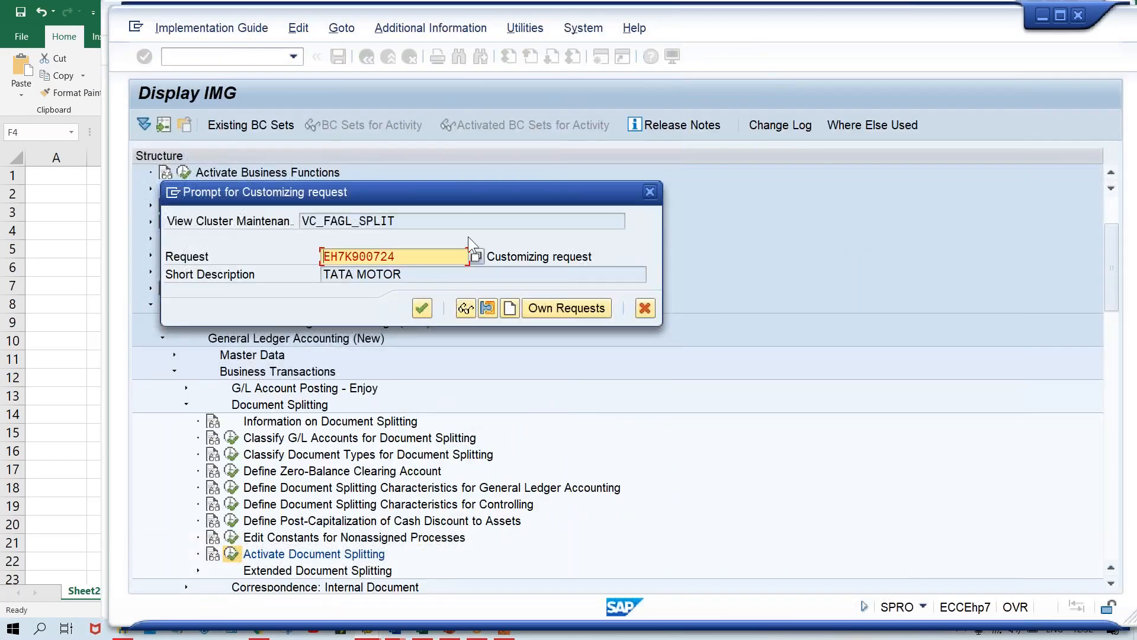
left_click(423, 309)
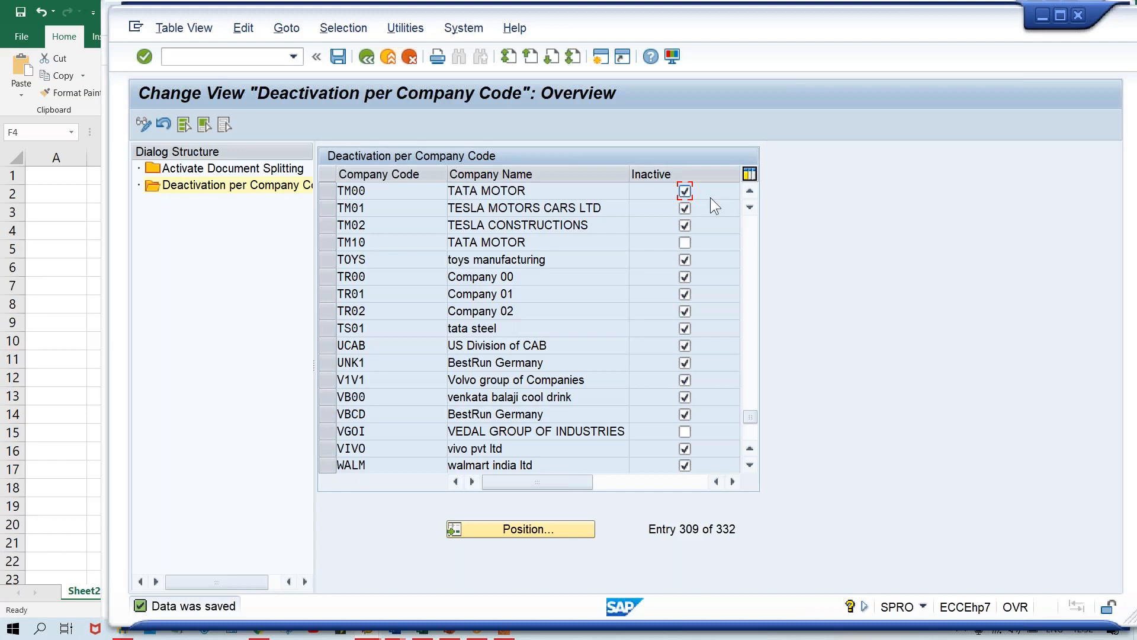
- Check the general Activate Document Splitting settings and compare them with the error in the F-02 session
left_click(202, 172)
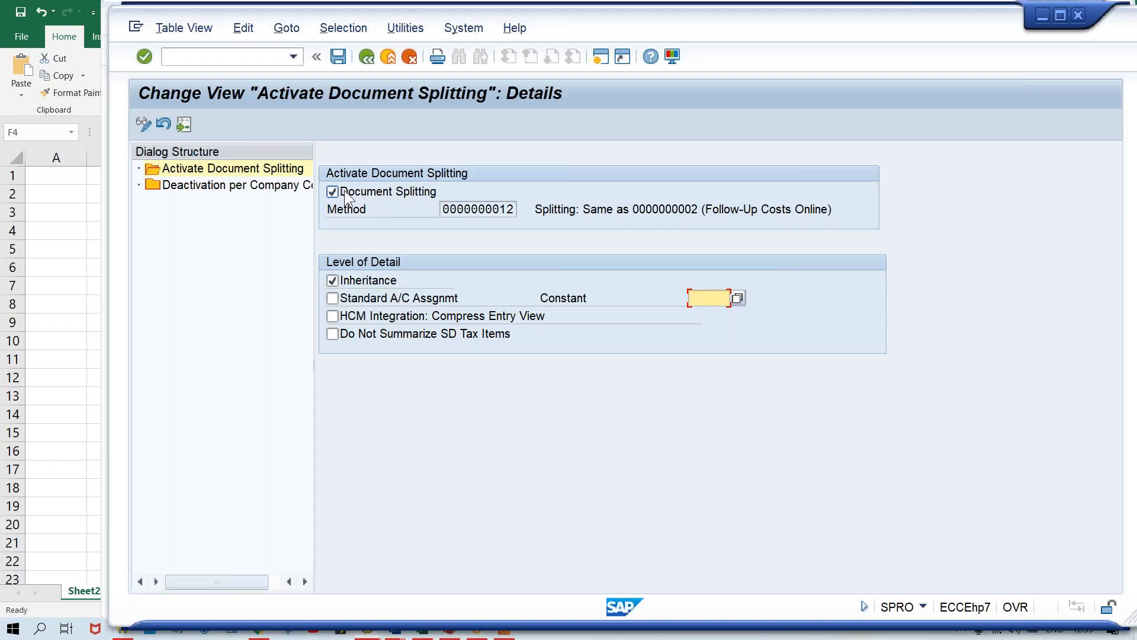
key("alt+Tab")
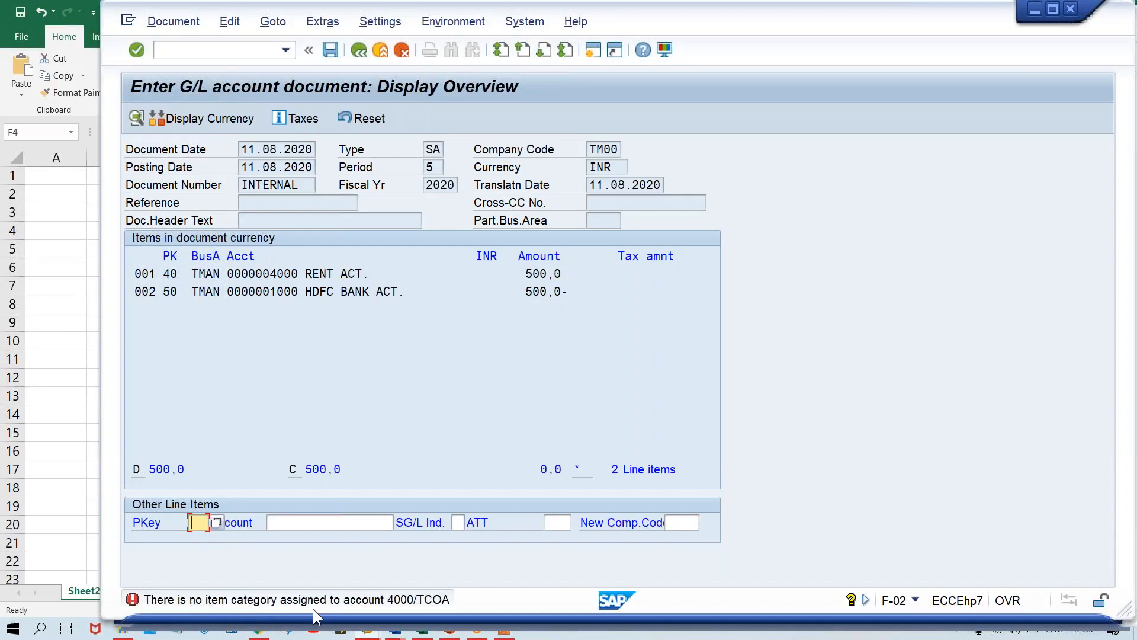
key("alt+Tab")
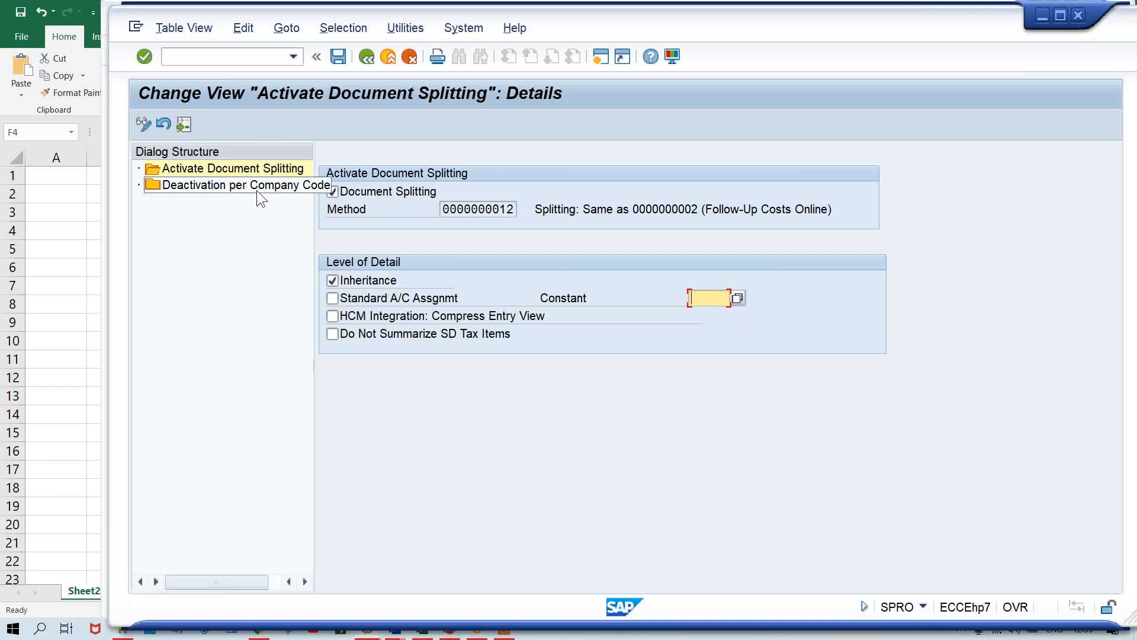
- Return to the F-02 session, cancel the incorrect automatic postings and try again to post the open document
key("alt+Tab")
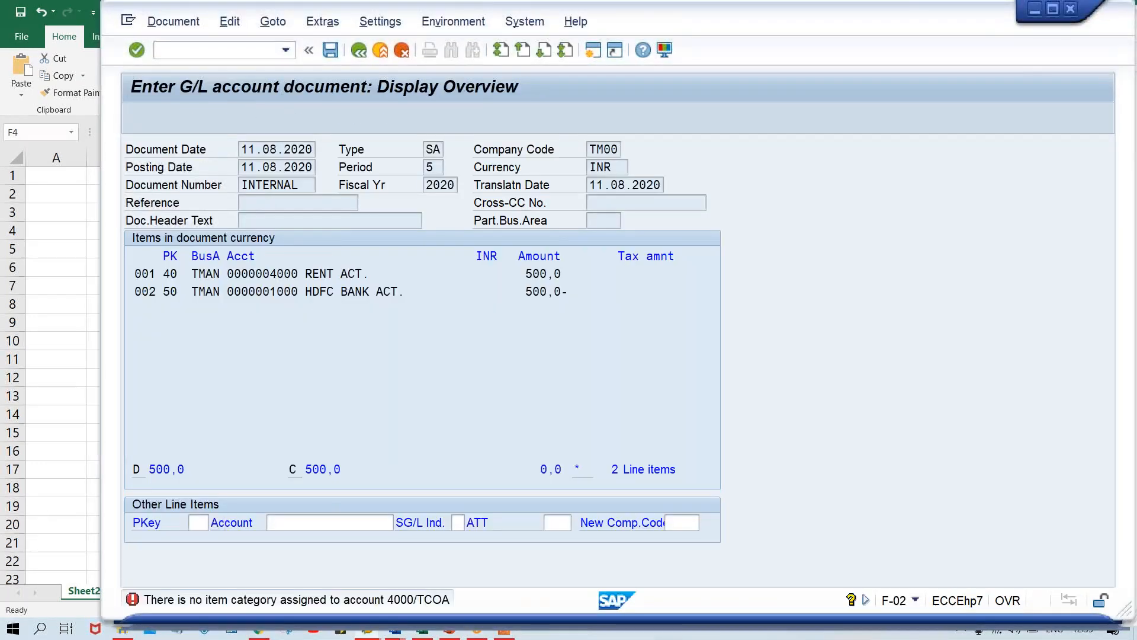
left_click(204, 523)
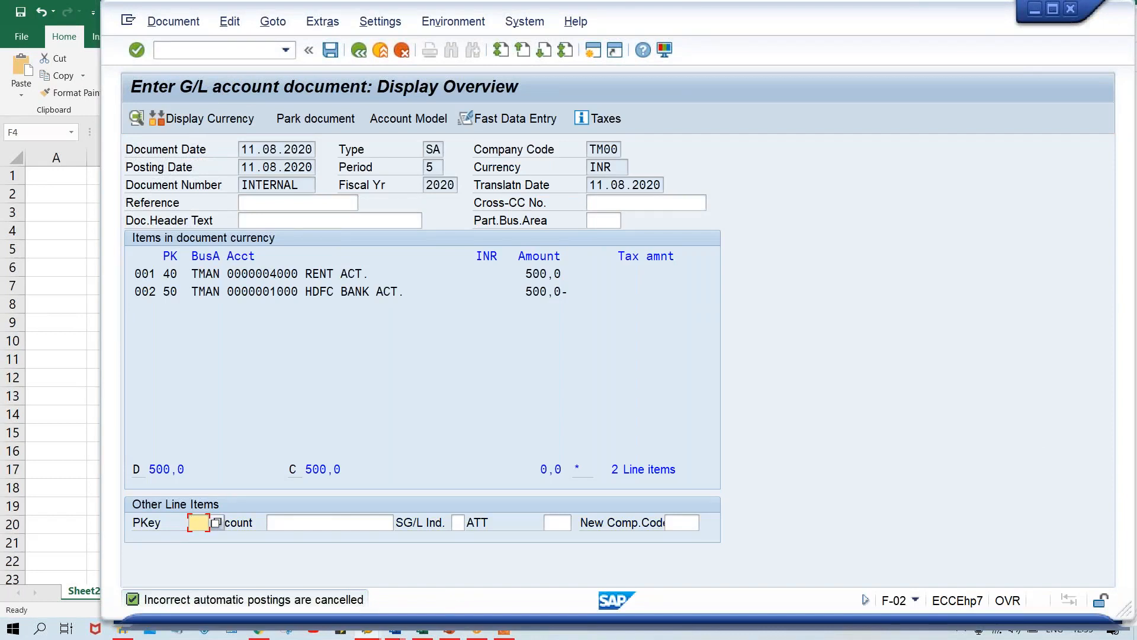
key("Return")
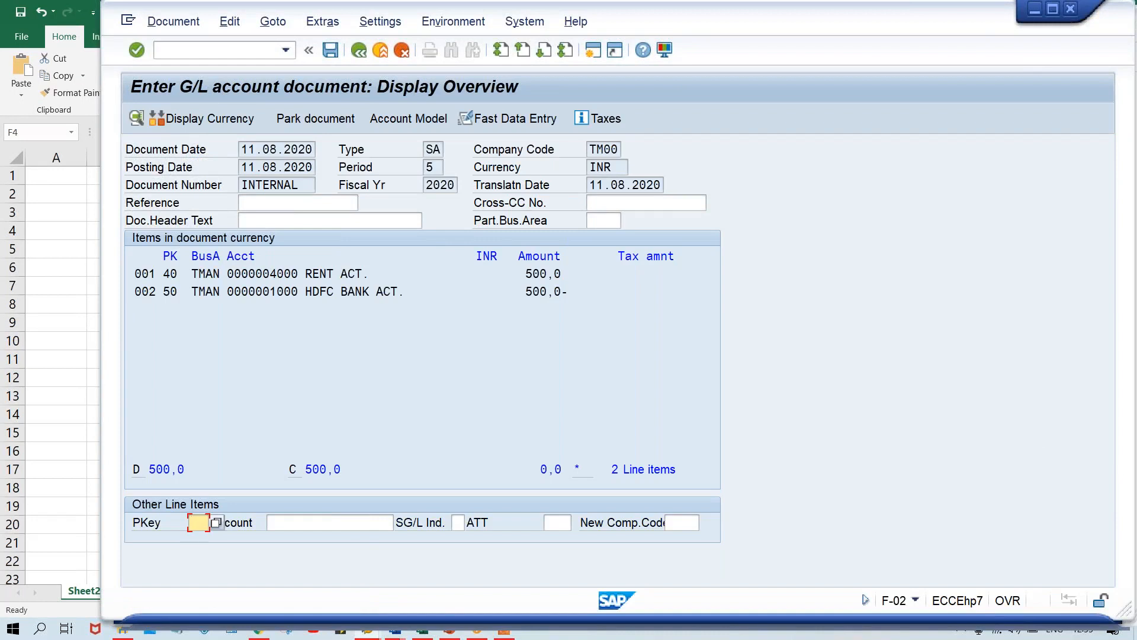
key("Return")
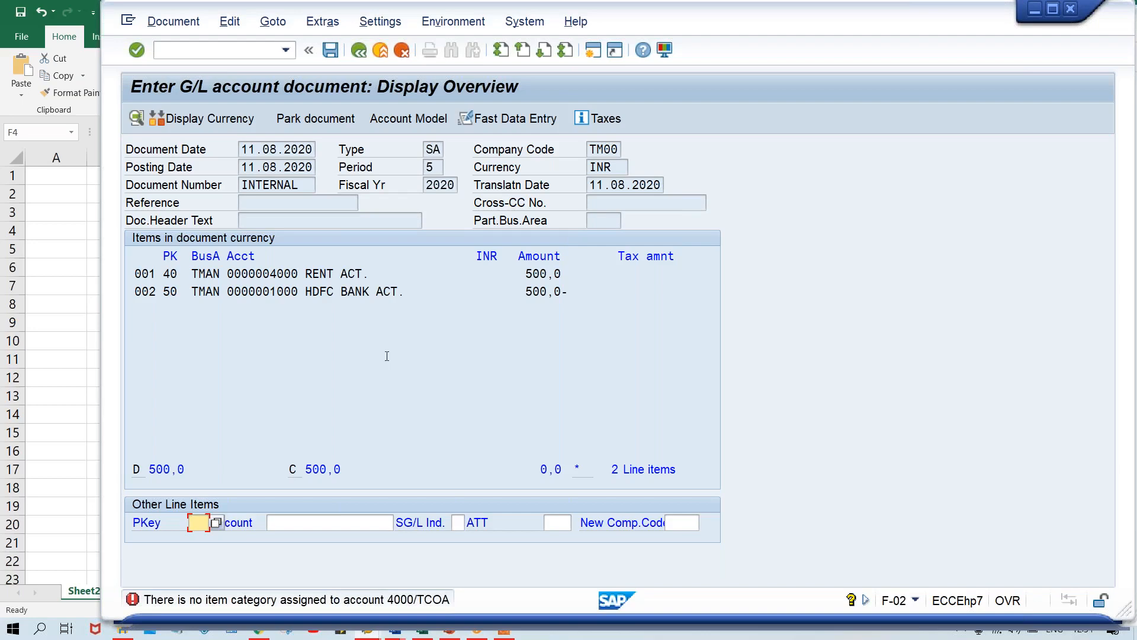
- Restart the G/L posting transaction with /NF-02 and set the document date to 11.08.2020
left_click(159, 50)
type("/NF-02")
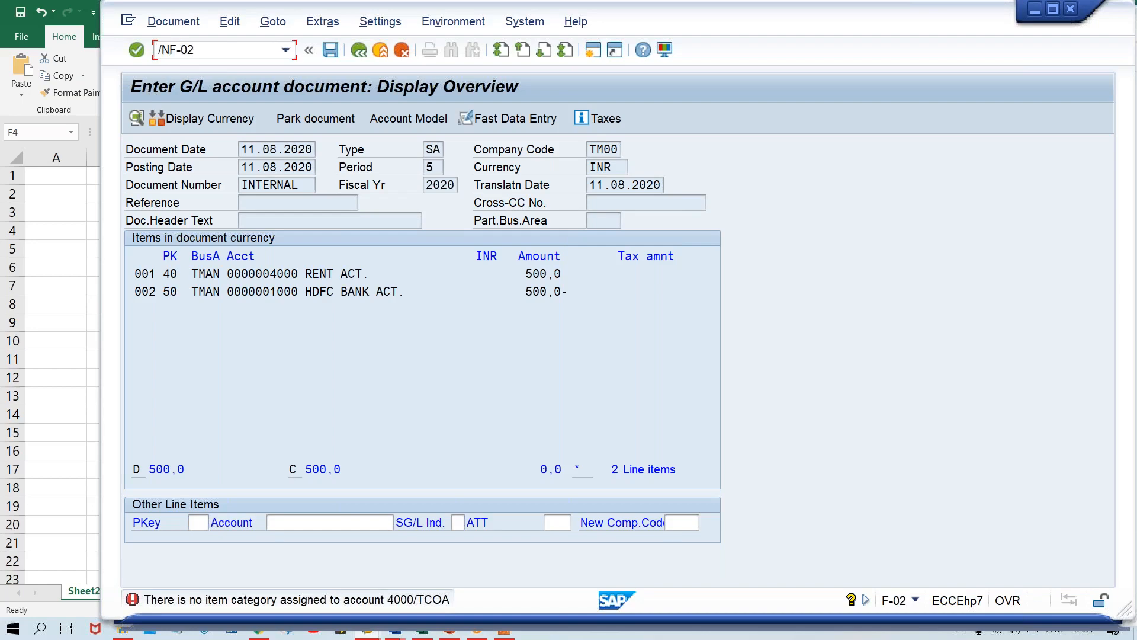
key("Return")
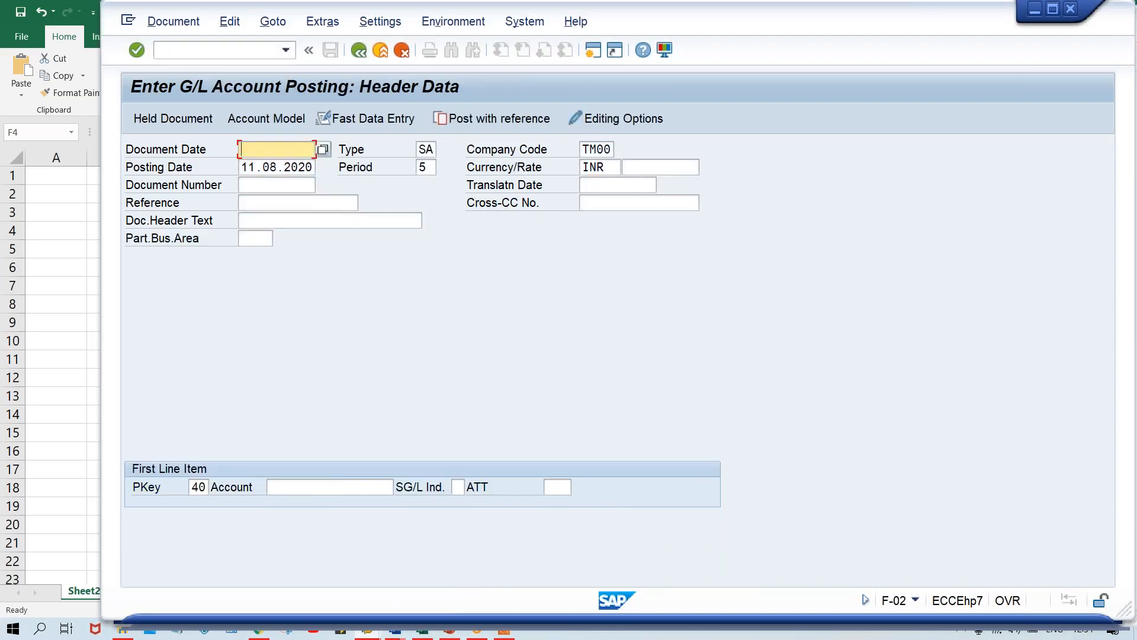
key("BackSpace")
key("Down")
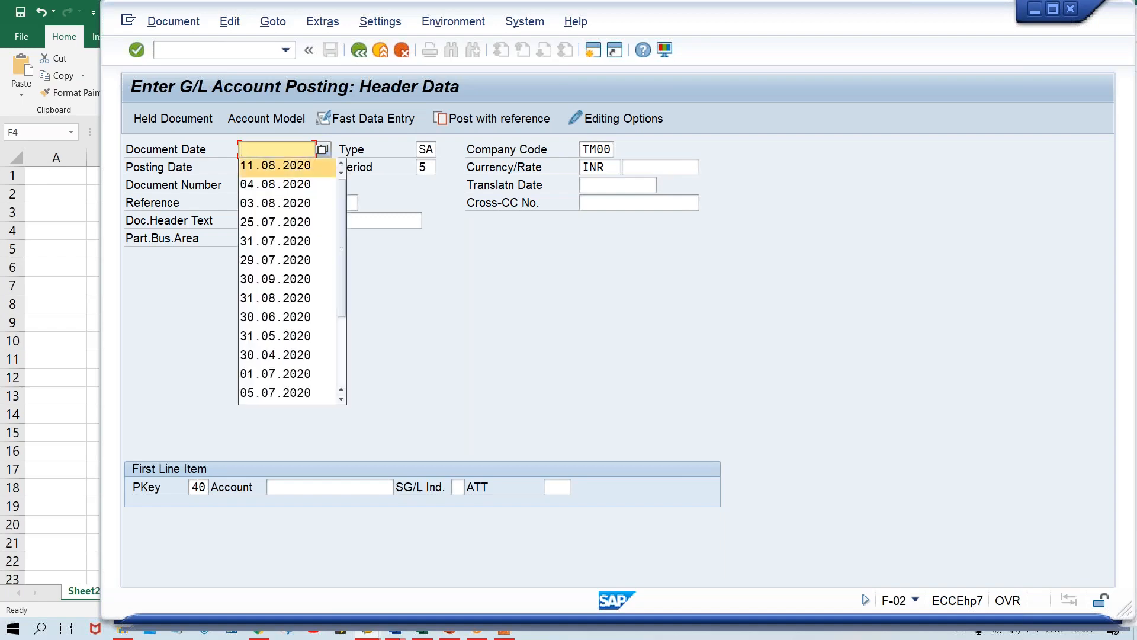
key("Return")
- Enter rent account 4000 for the first line item with posting key 40 and open its item details
key("ctrl+Tab")
key("Tab")
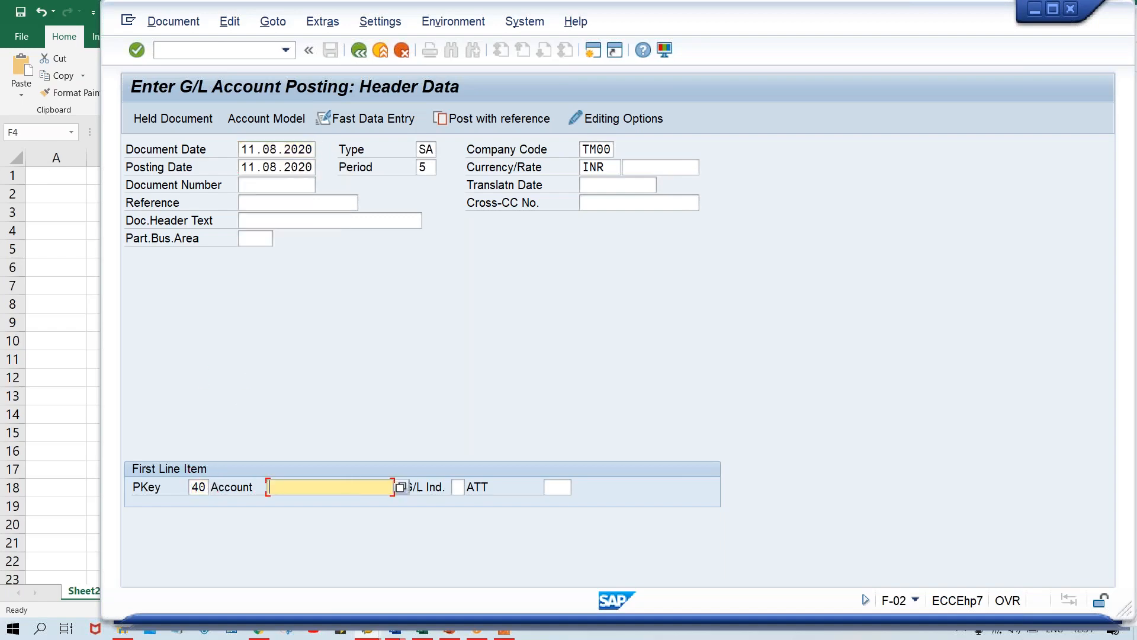
key("BackSpace")
key("Down")
key("Down")
key("Return")
key("Return")
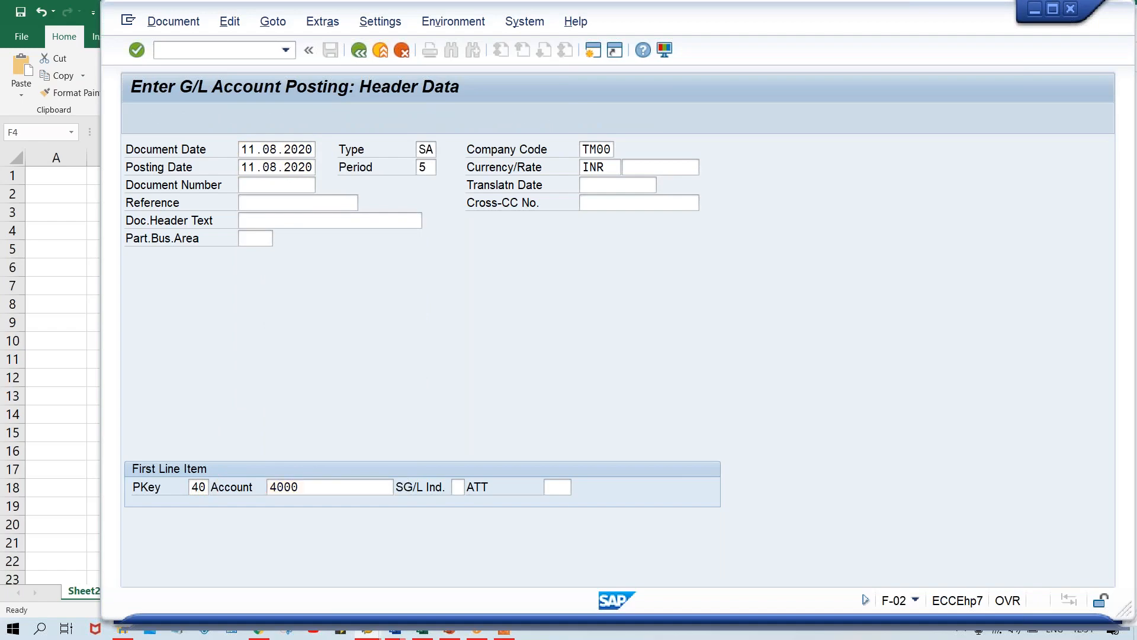
- Fill the rent item with amount 500, business area TMAN and the text "Rent for corp. office"
type("500")
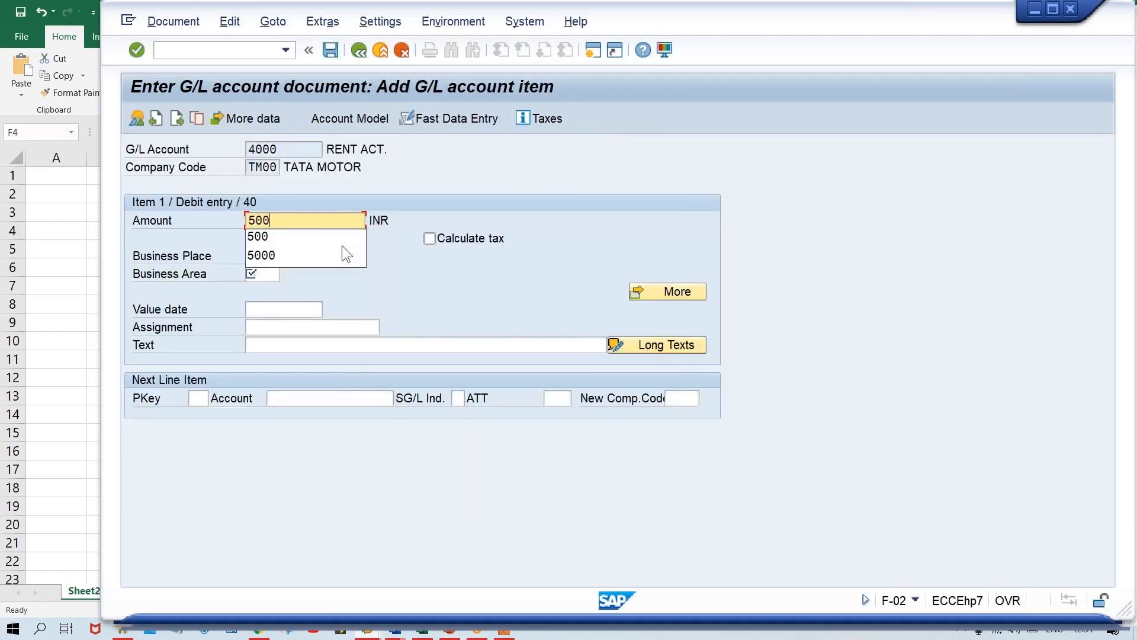
key("Tab")
key("Tab")
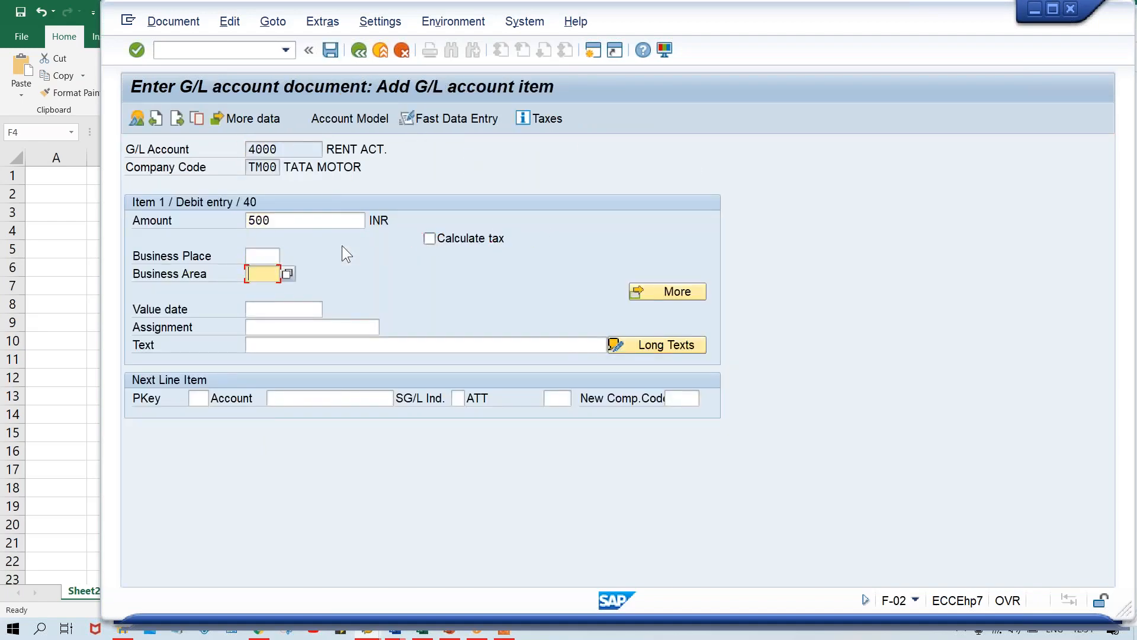
type("TMAN")
key("Tab")
key("Tab")
key("Tab")
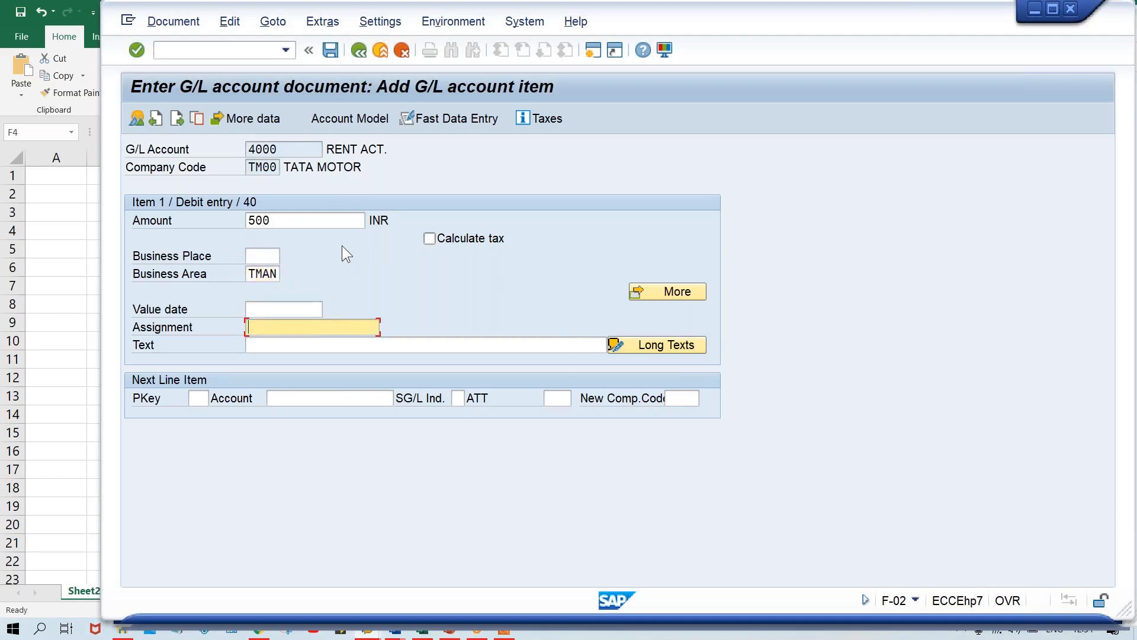
key("Return")
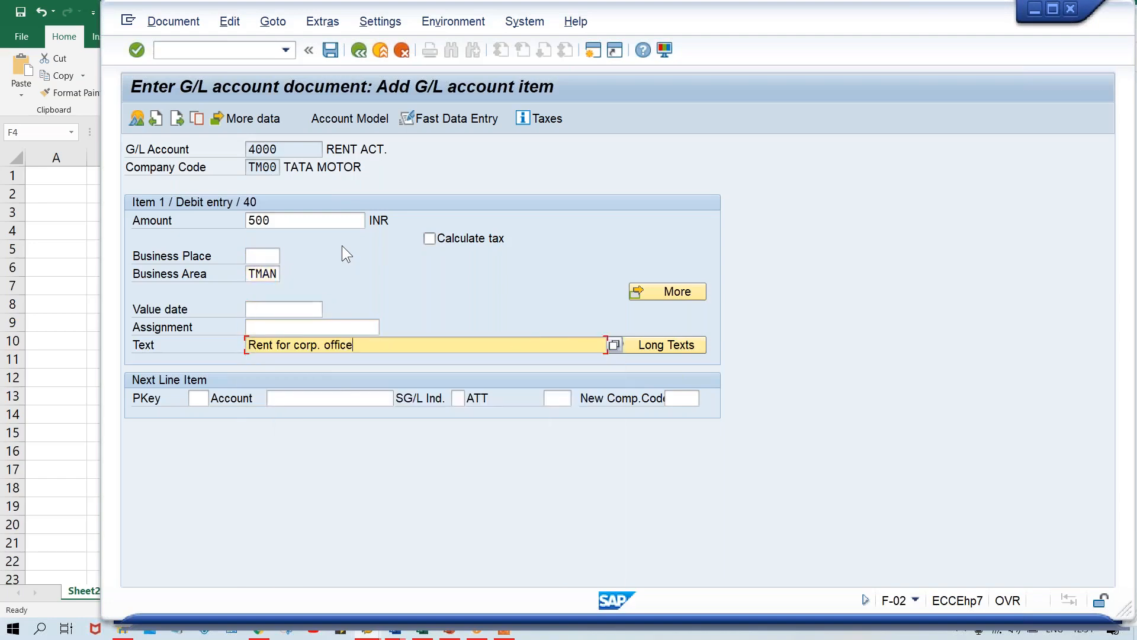
key("Return")
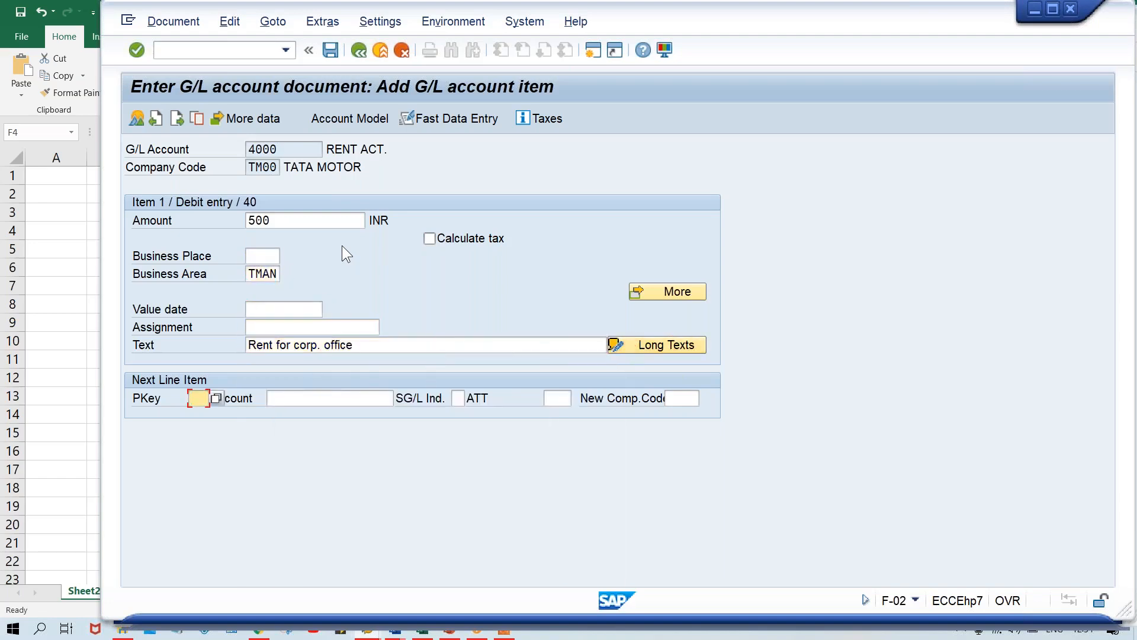
- Add the next line item with posting key 50 and HDFC bank account 1000
type("50")
key("Tab")
type("1000")
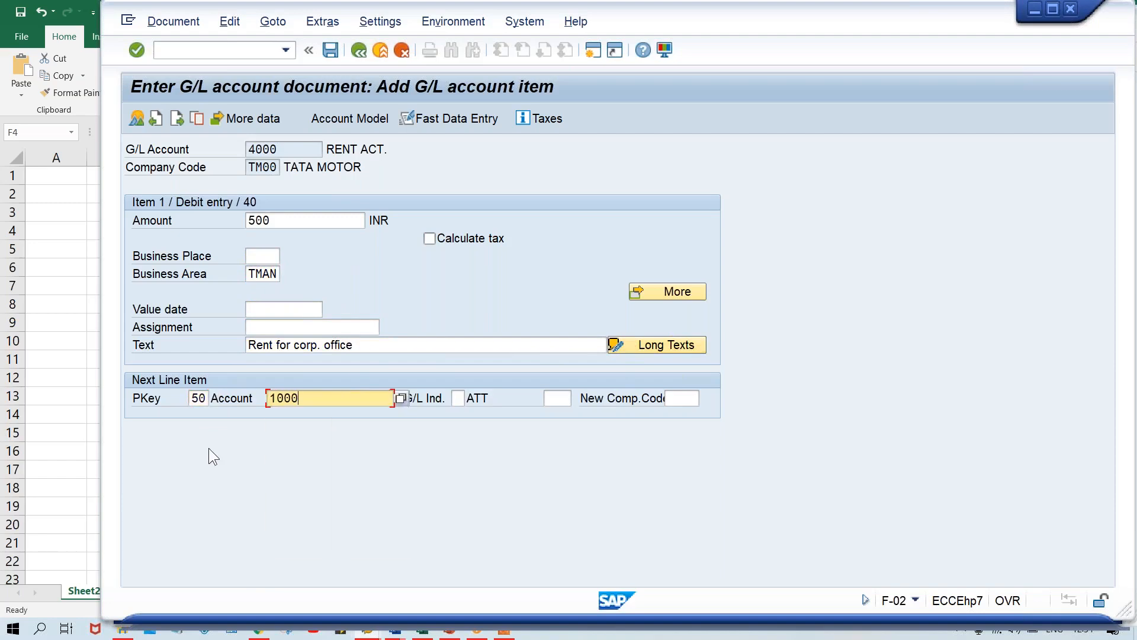
key("Return")
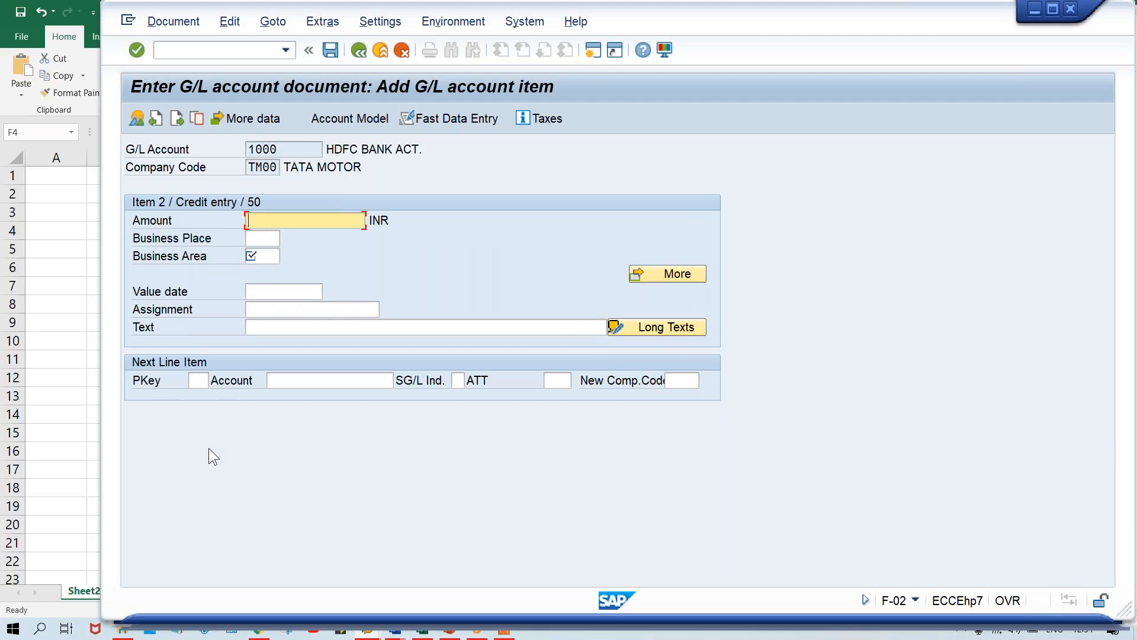
- Set the bank item's amount to * and its business area to TMAN
type("*")
key("Tab")
key("Tab")
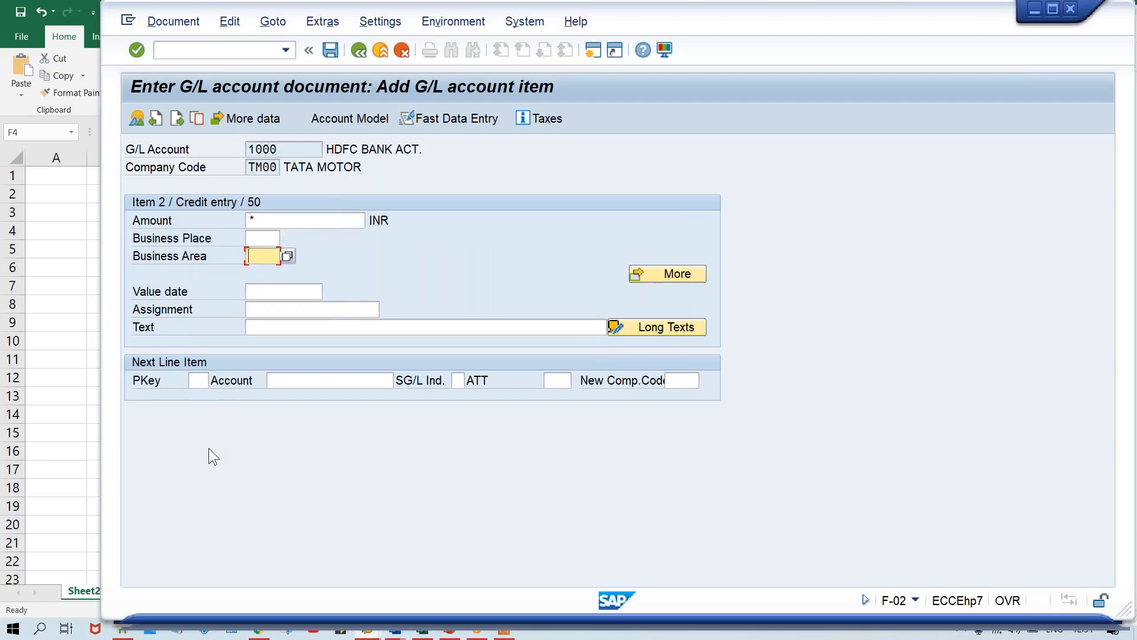
key("BackSpace")
key("Return")
key("Tab")
key("Tab")
key("Tab")
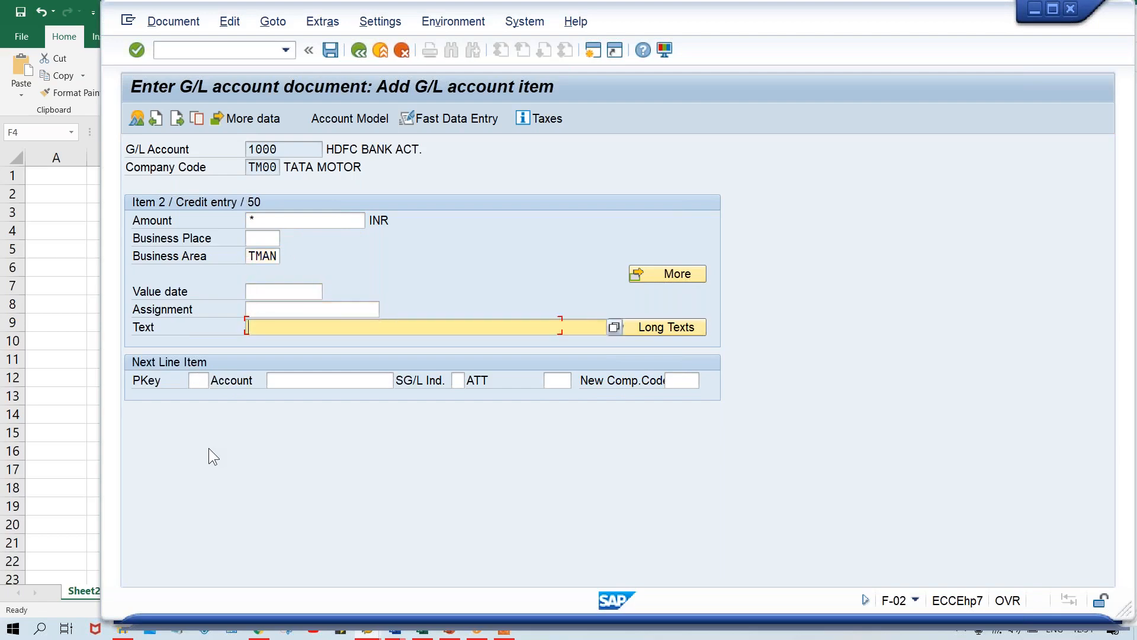
- Set the bank item's text to + in place of a repeated full description
key("BackSpace")
key("Return")
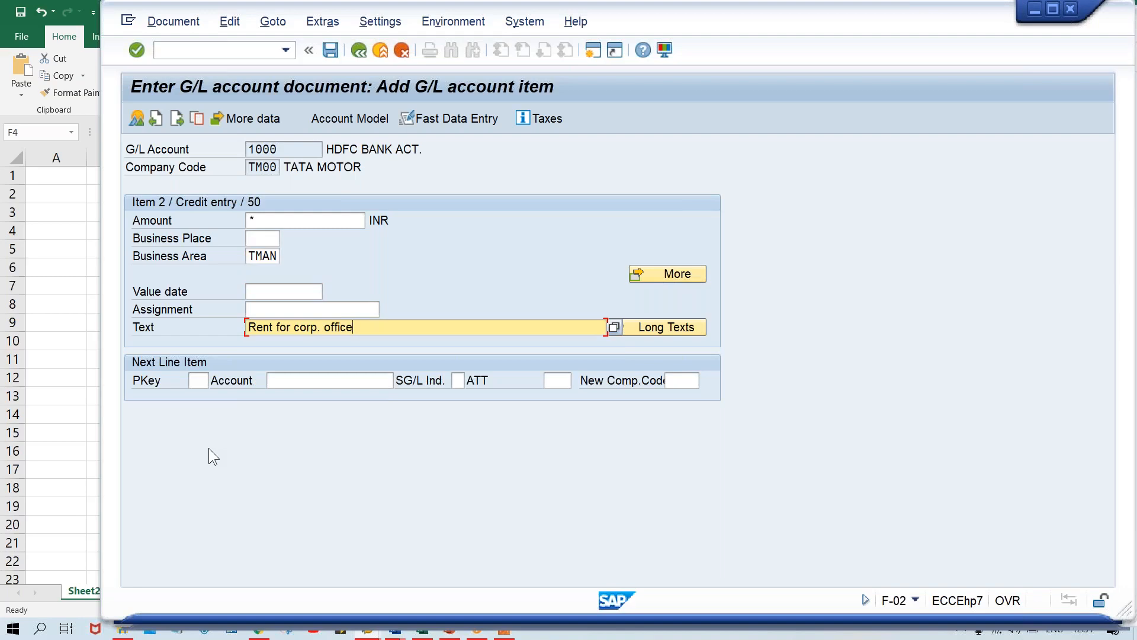
key("Tab")
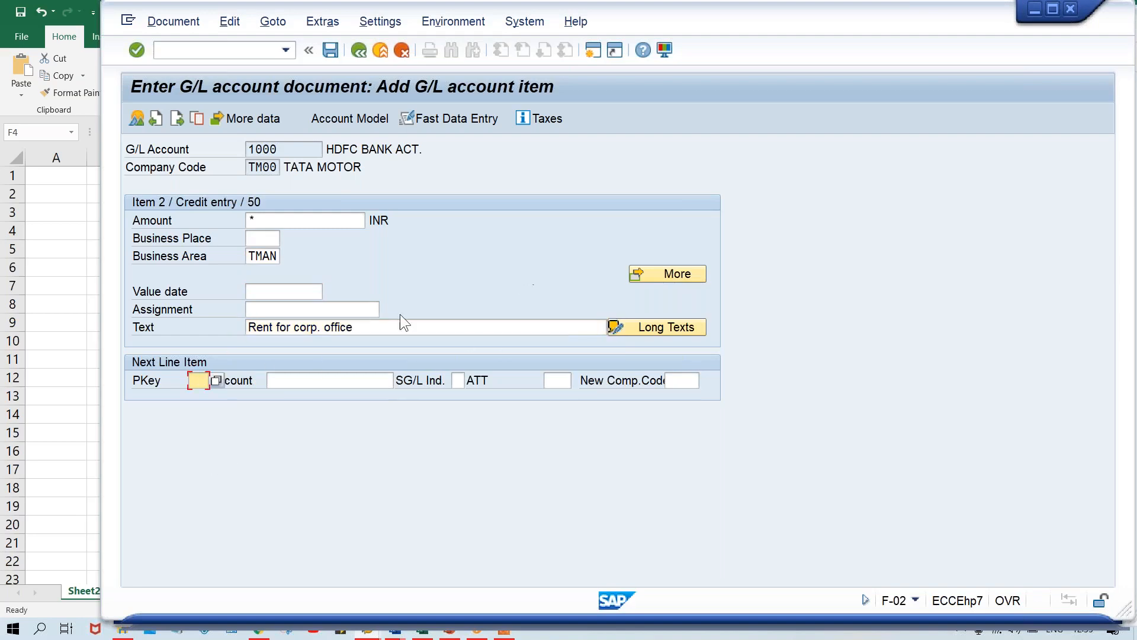
left_click_drag(380, 326, 164, 321)
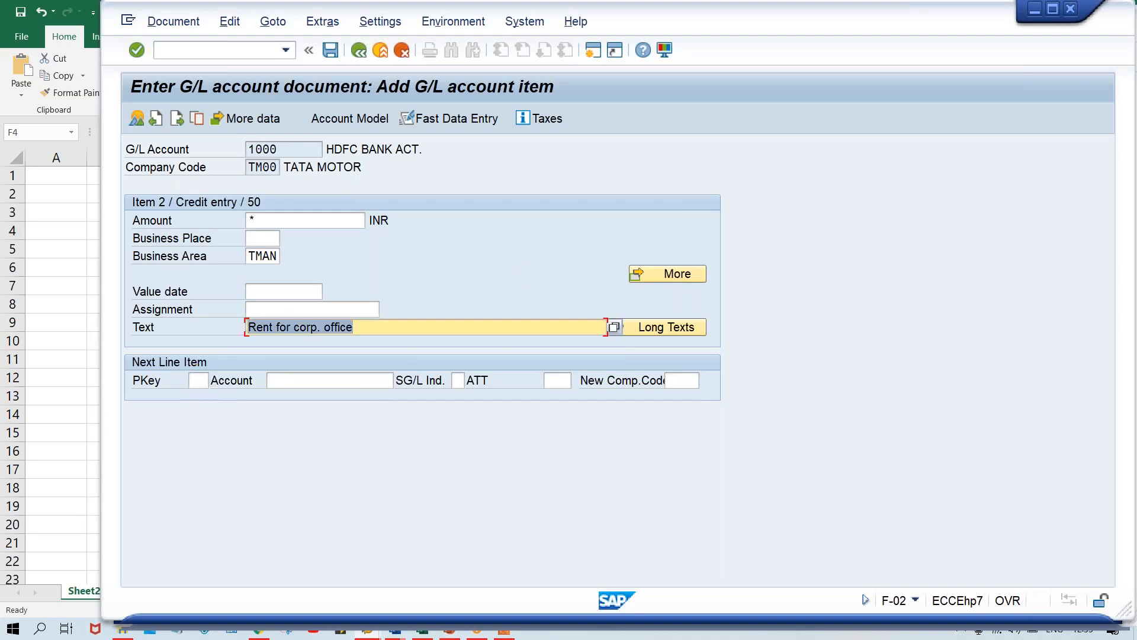
type("+")
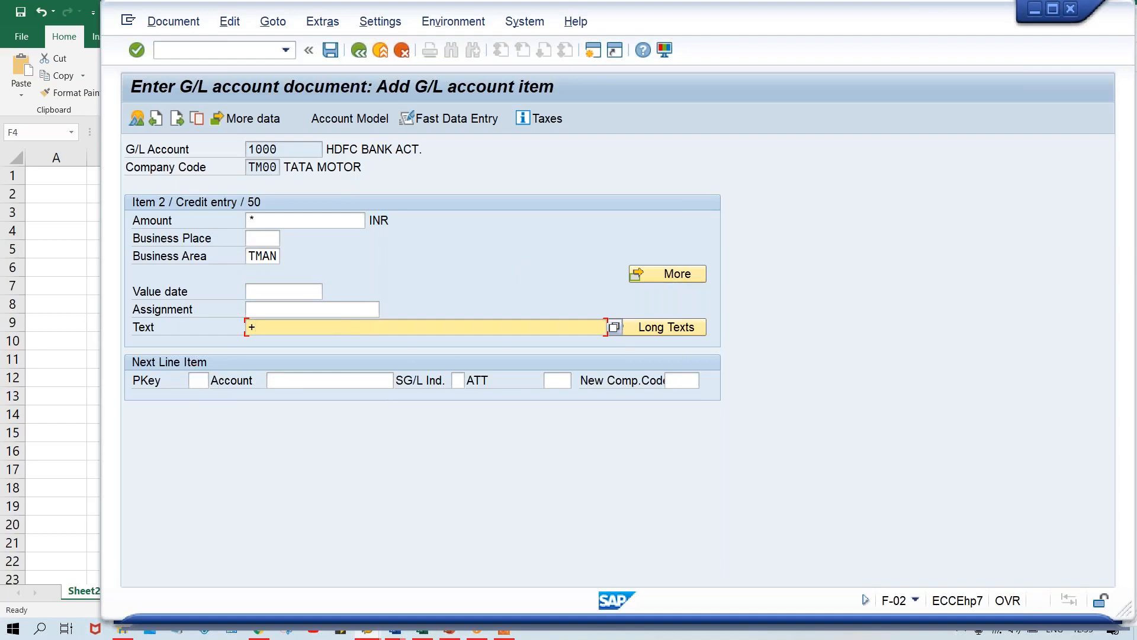
- Simulate the rent payment document and post it
left_click(176, 25)
left_click(188, 105)
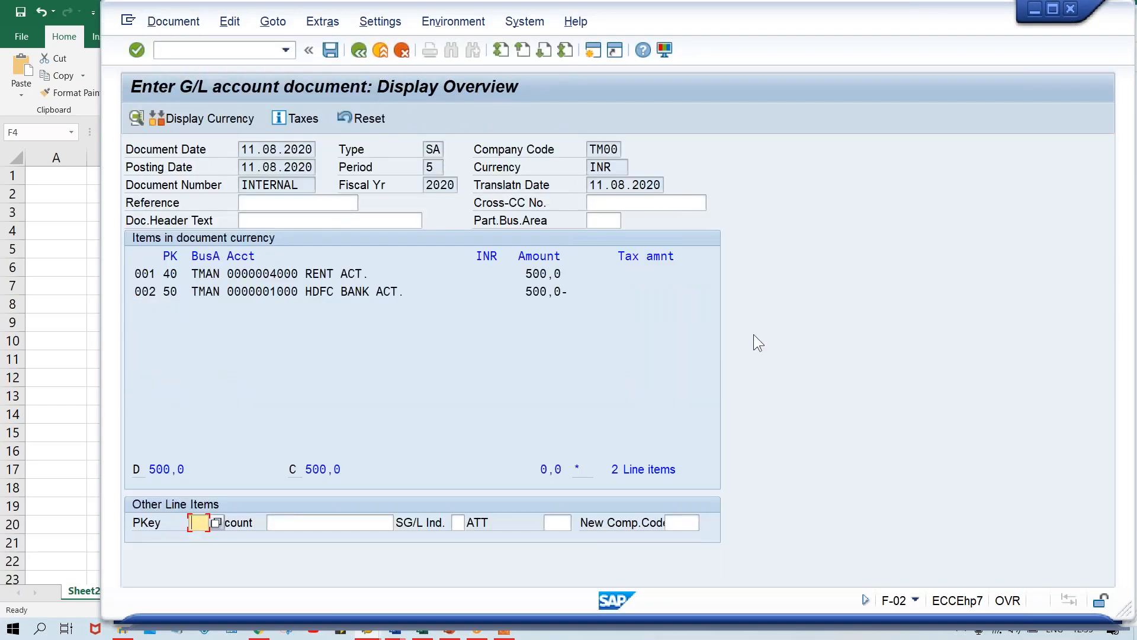
key("ctrl+s")
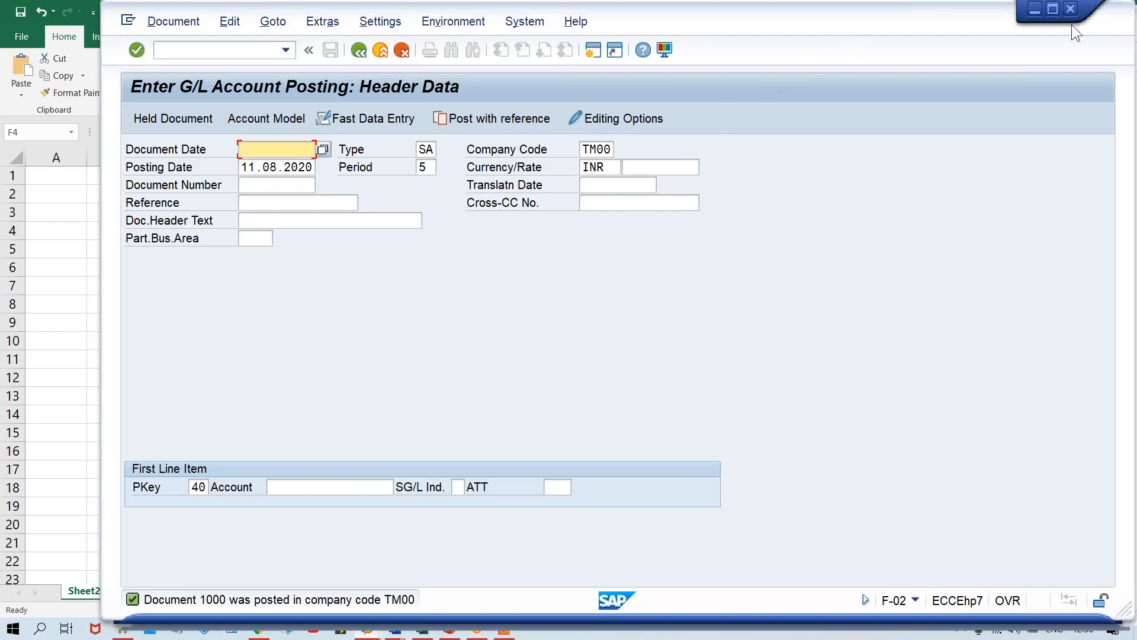
key("alt+Tab")
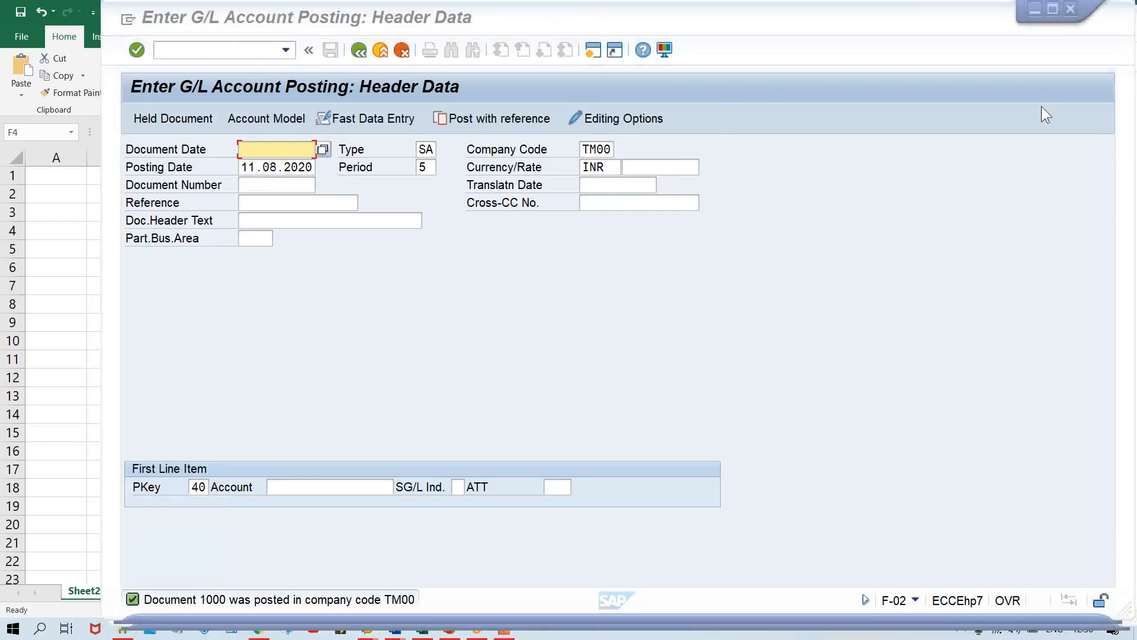